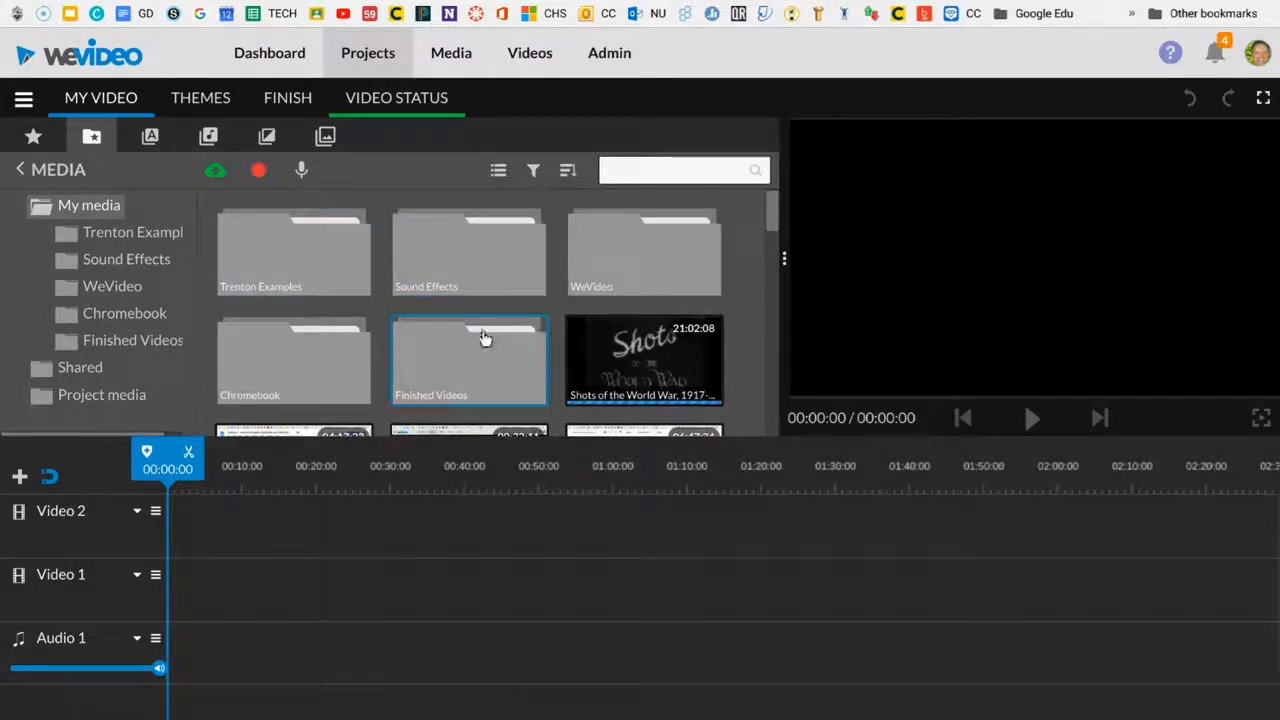
Browse the personal, shared and project media folders, including the project's Finished videos folder, and return to My media.
click(487, 336)
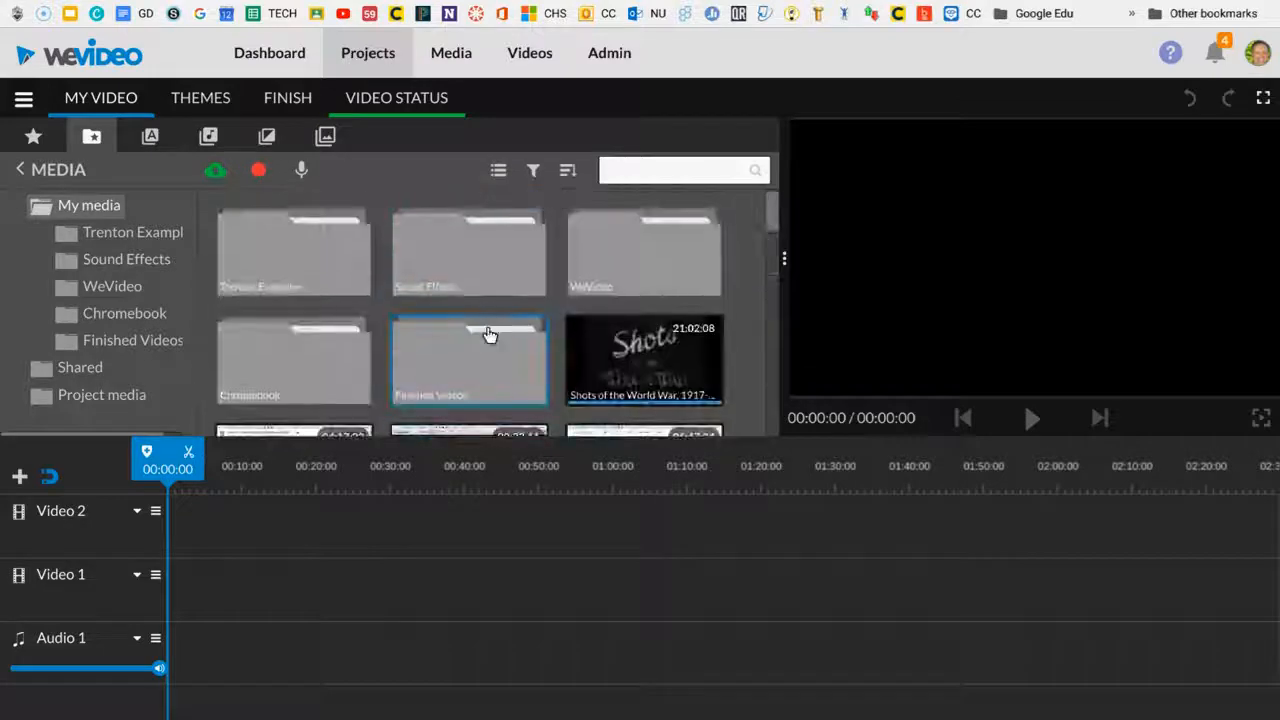
scroll(600, 340, down, 5)
scroll(639, 346, up, 10)
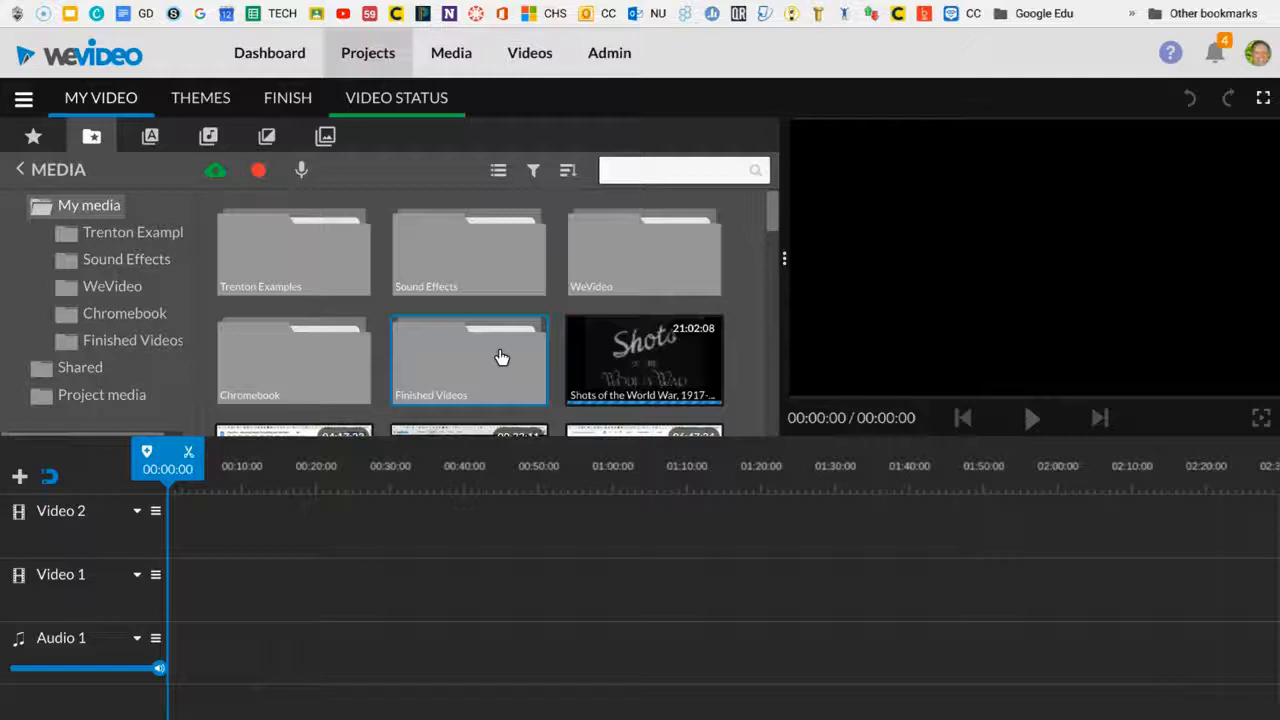
click(68, 370)
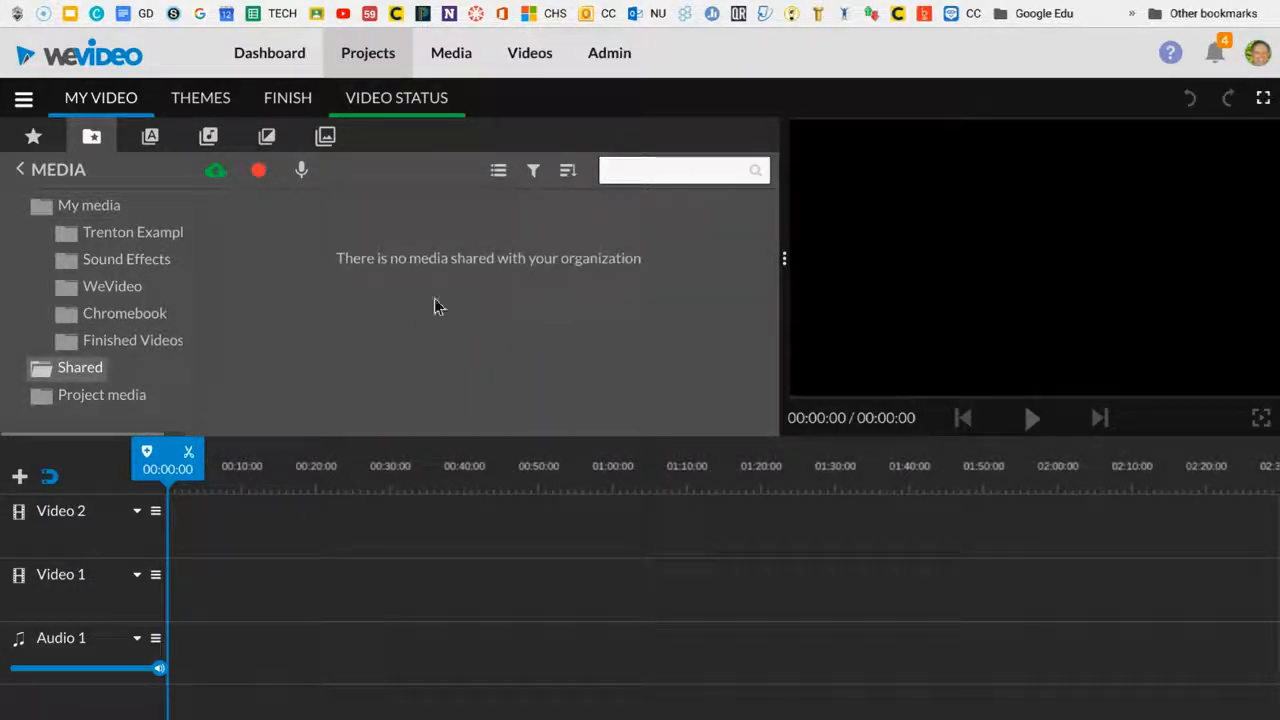
click(78, 397)
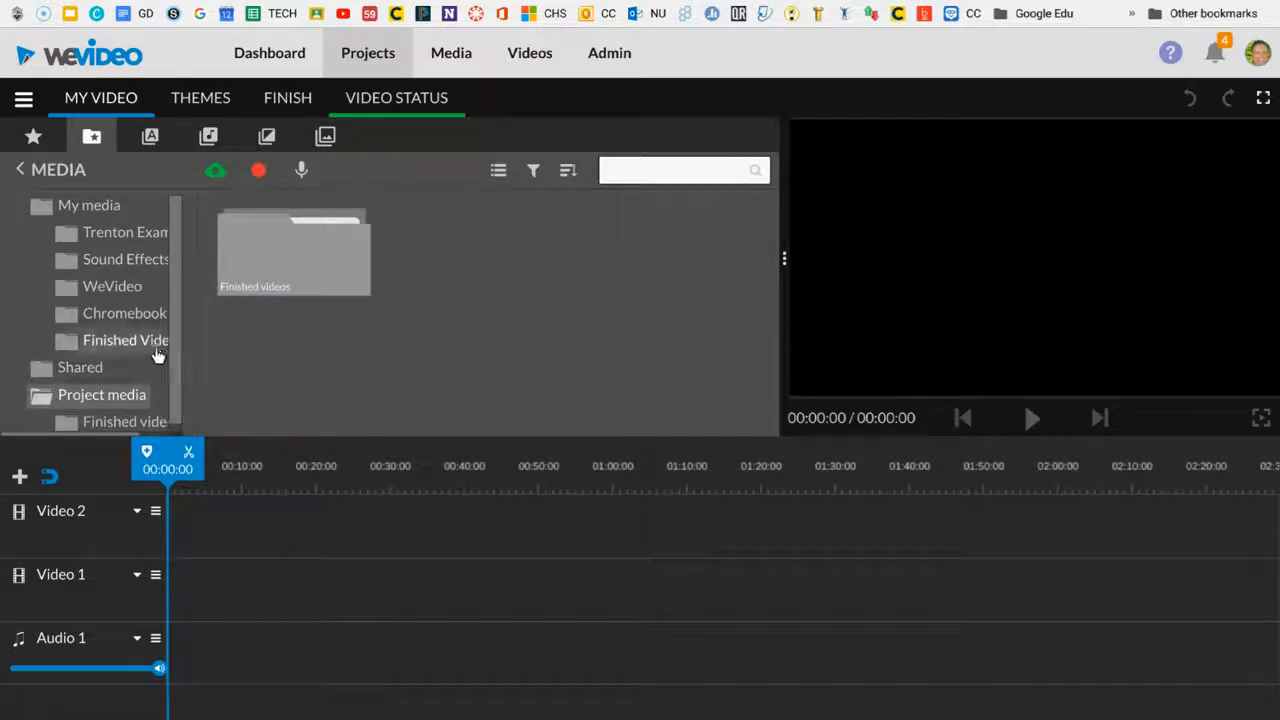
drag(170, 364, 170, 399)
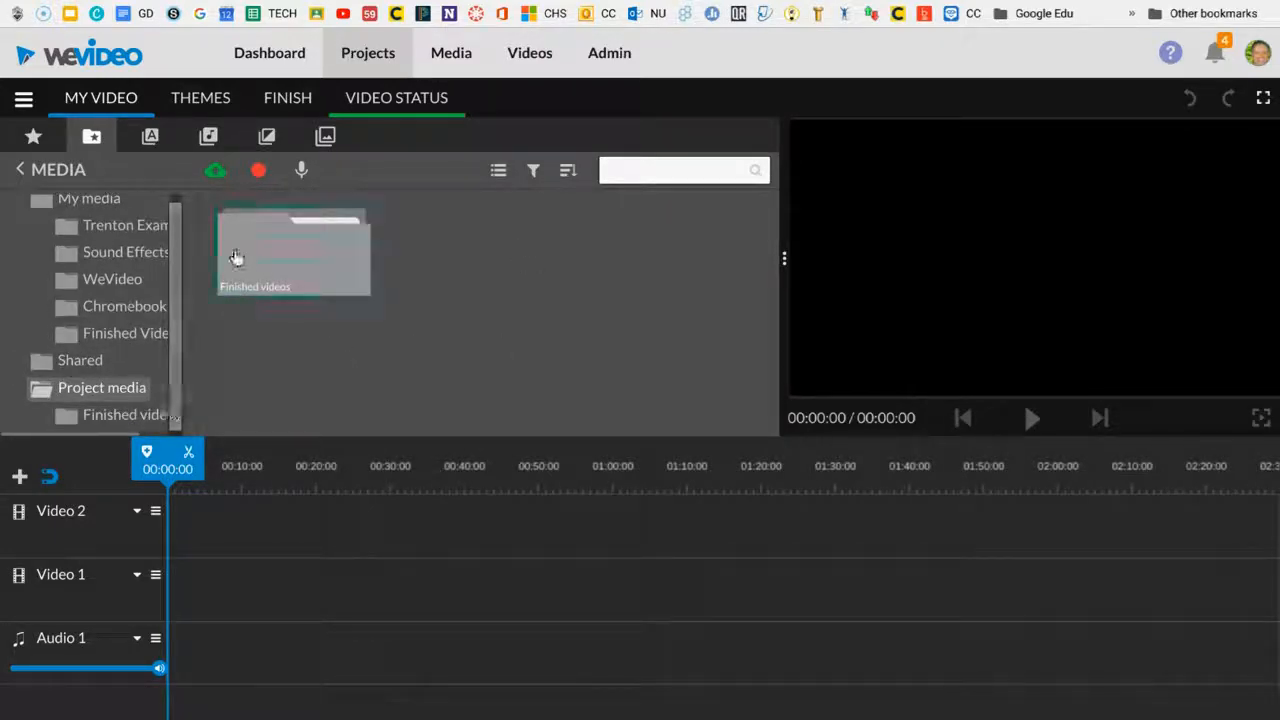
double_click(240, 258)
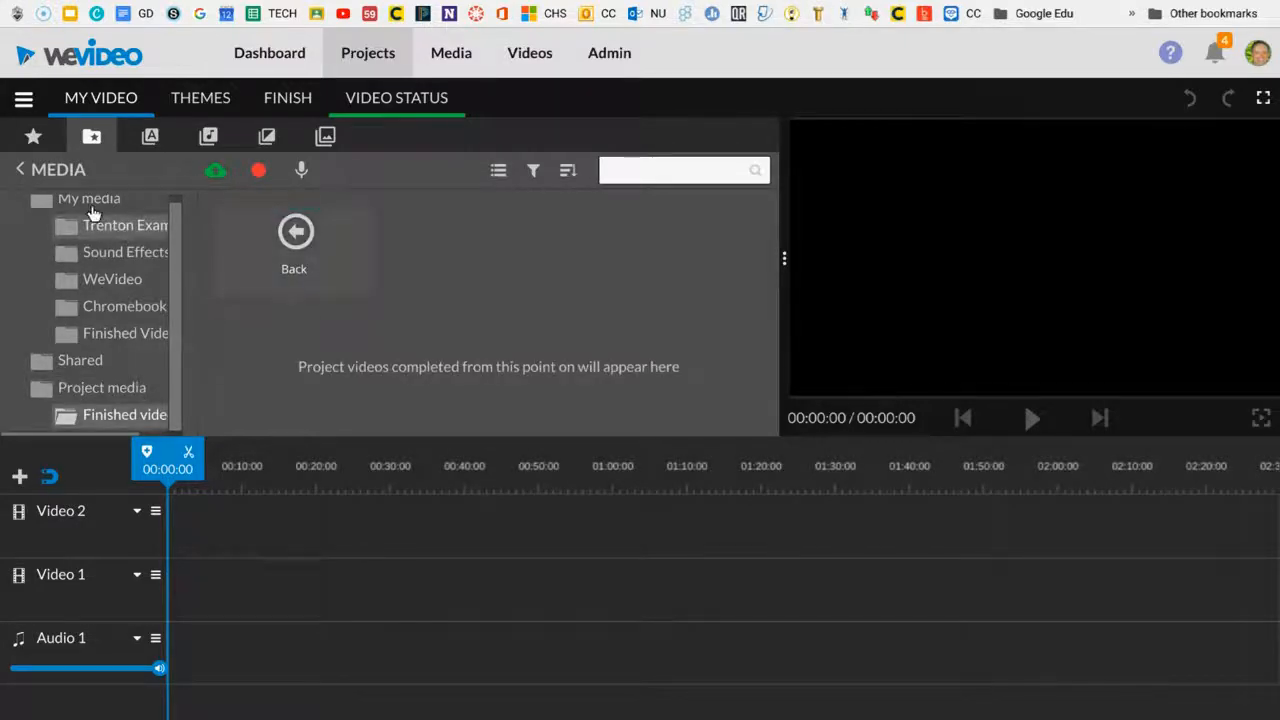
click(88, 203)
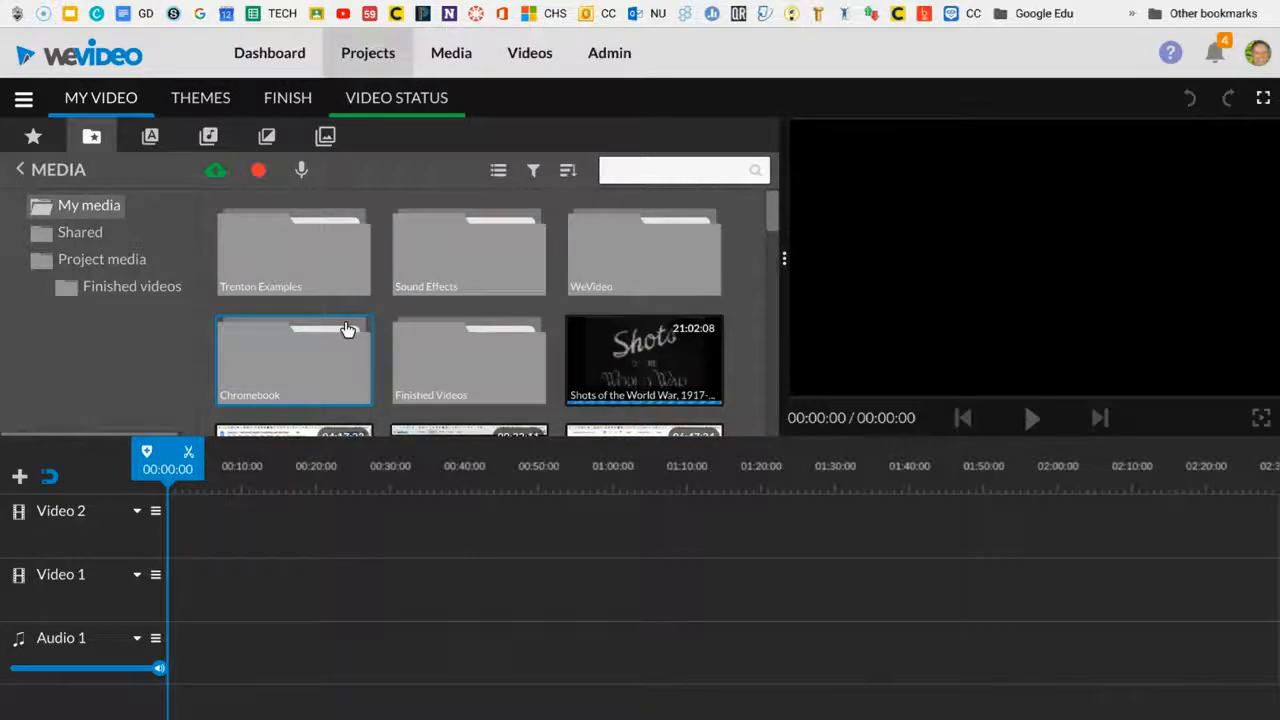
Import "Shots of the World War, 1917-1918 (1).mp4" and "World War I Actions, 1914-1918.mp4" from the World War 1 Videos folder into My media.
click(210, 172)
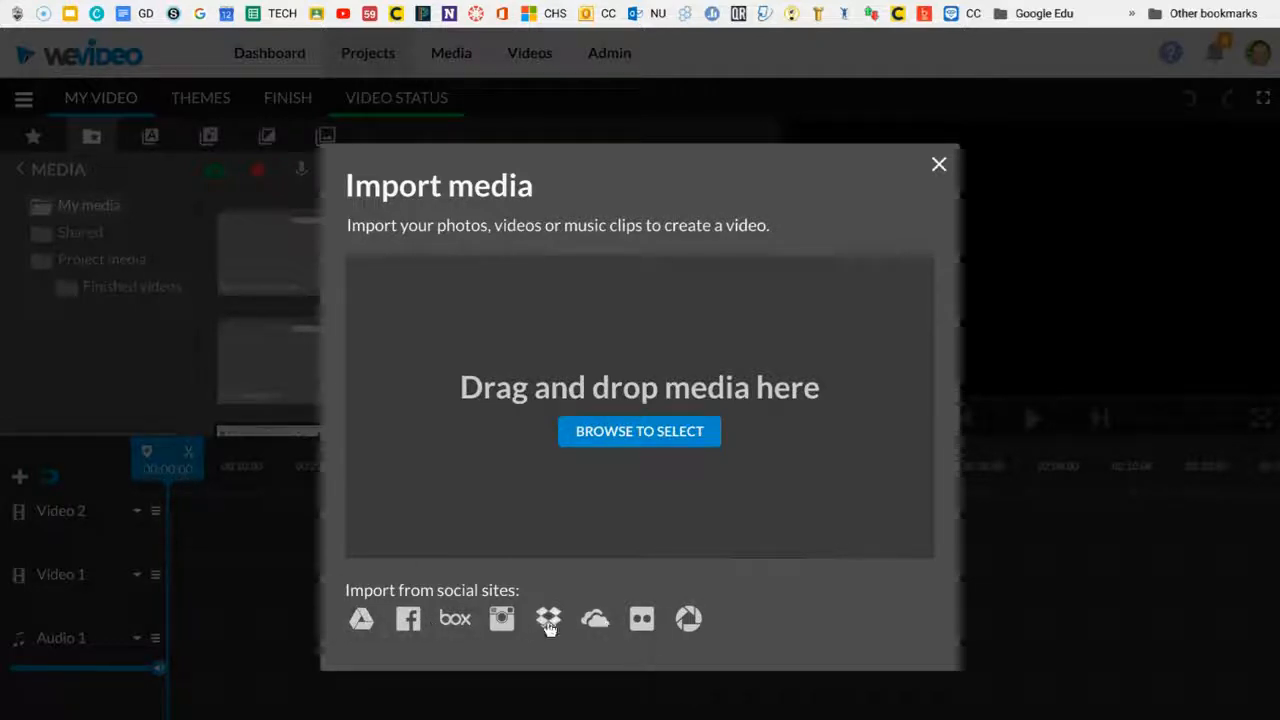
click(627, 436)
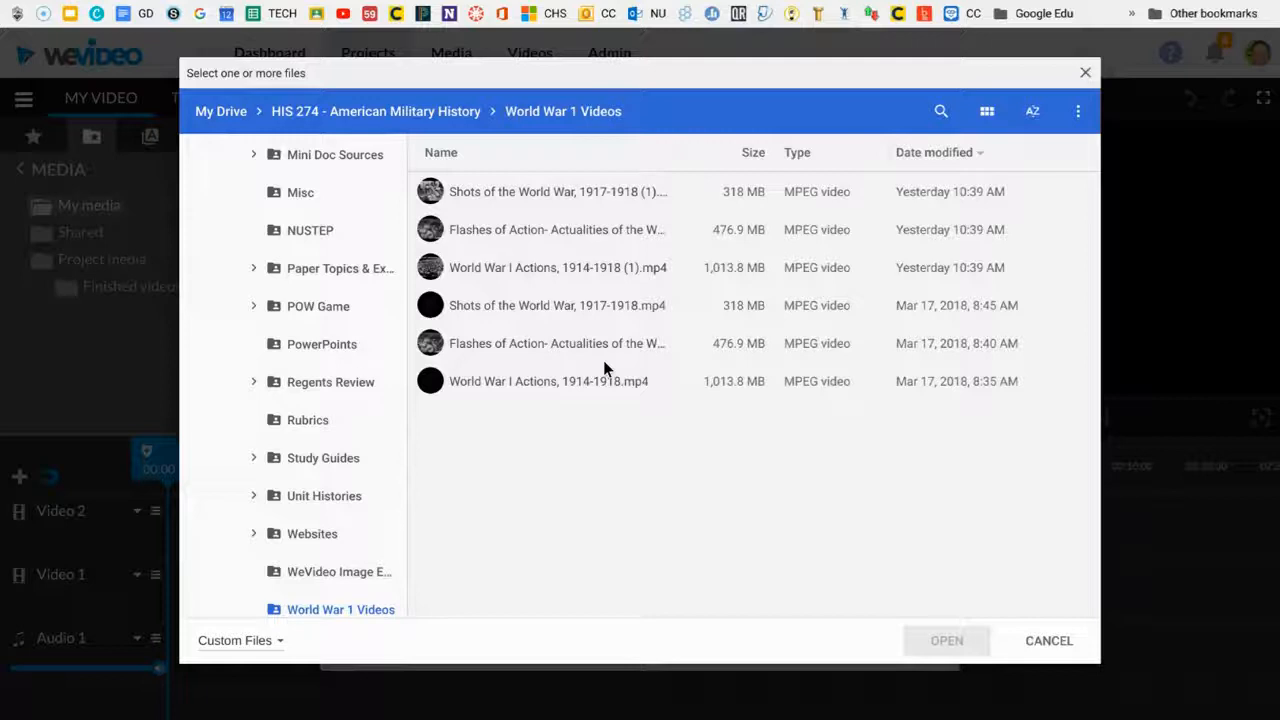
click(478, 185)
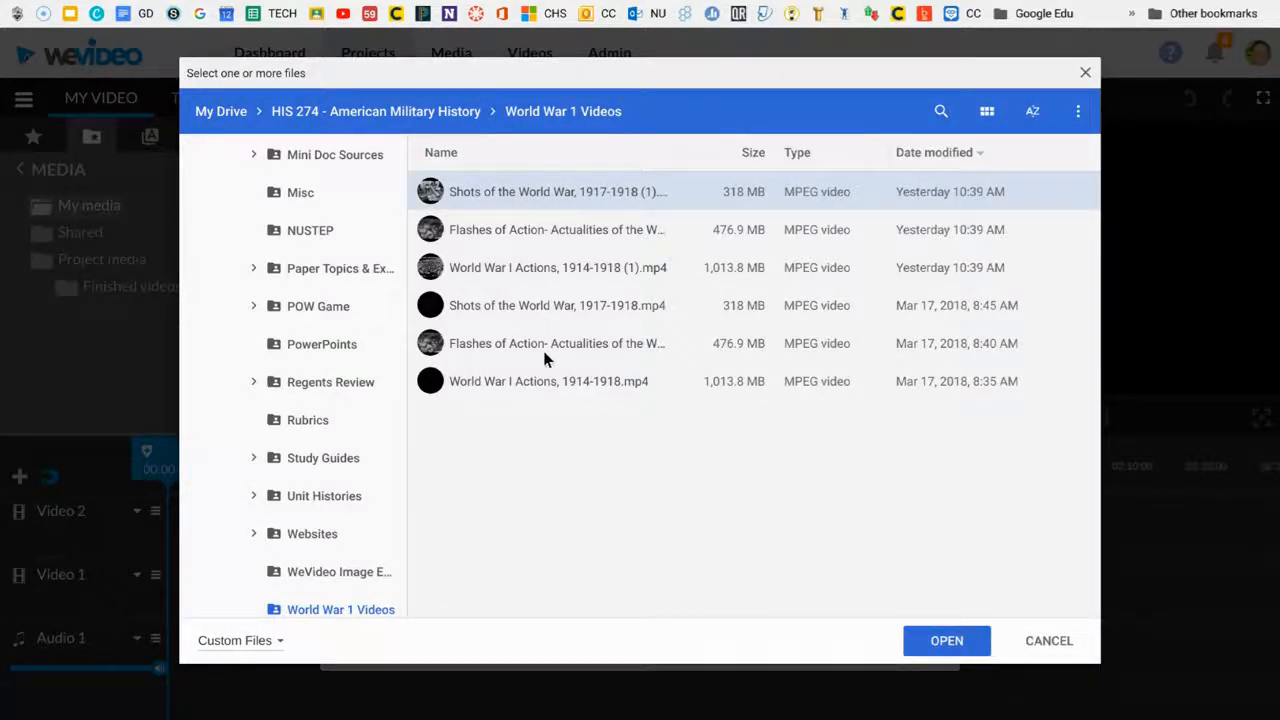
click(527, 379)
click(948, 635)
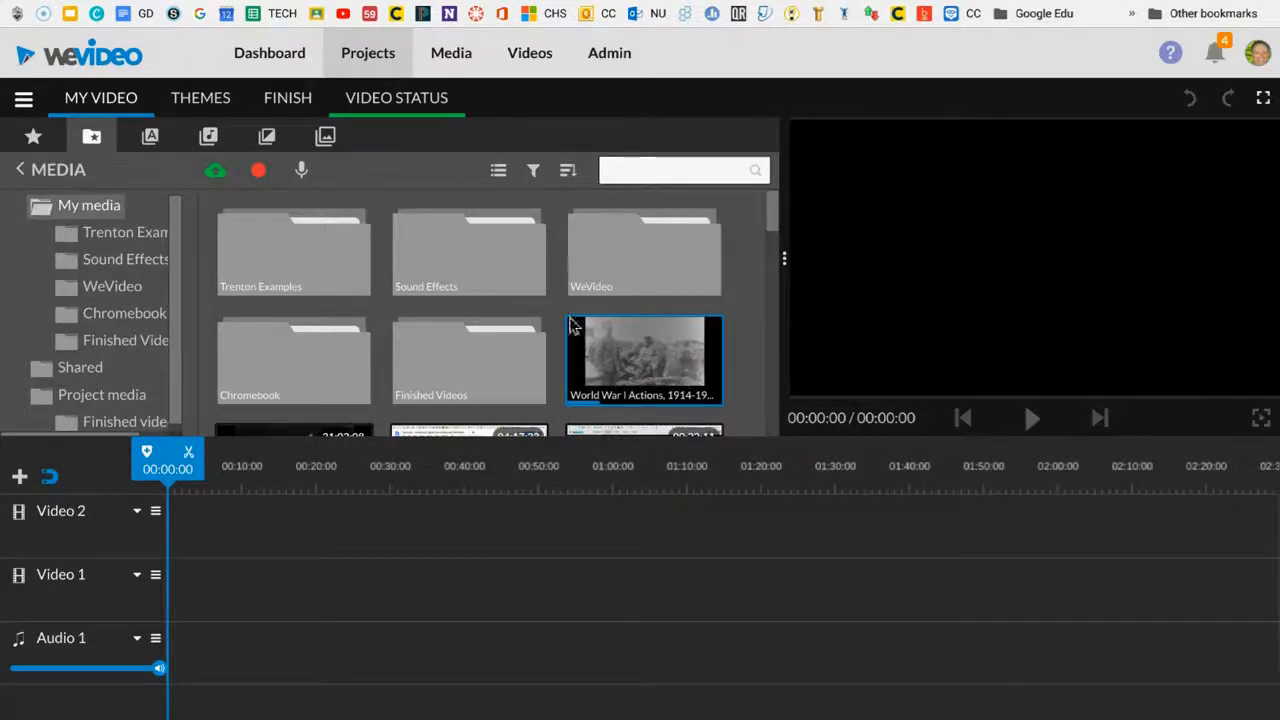
Examine the thumbnails and progress bars of the two imported World War clips in My media.
click(630, 356)
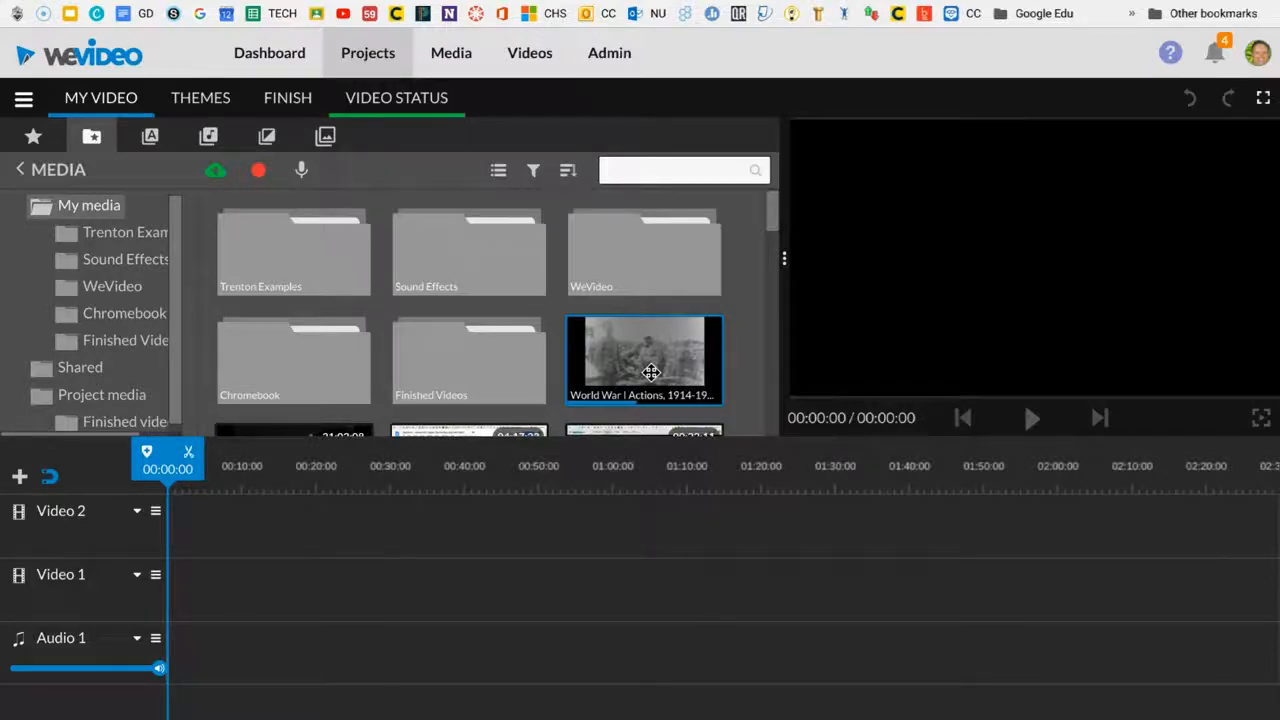
scroll(651, 372, down, 10)
scroll(651, 372, up, 6)
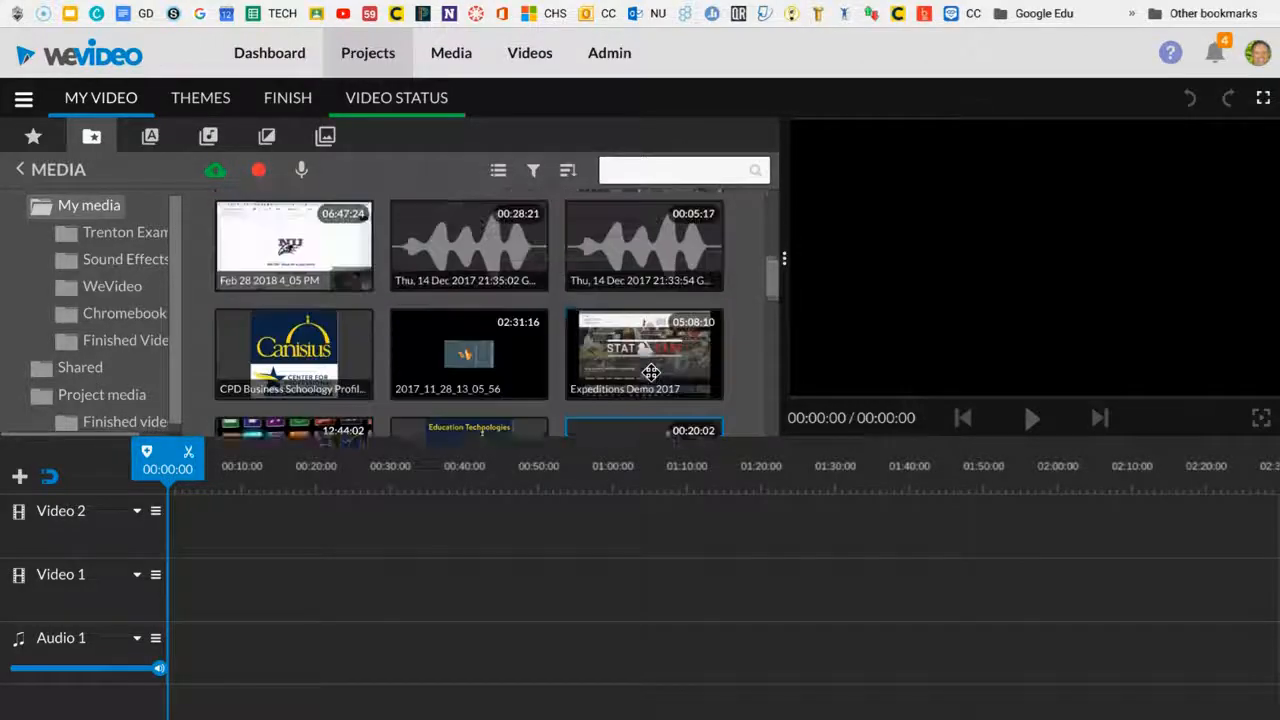
scroll(651, 372, up, 1)
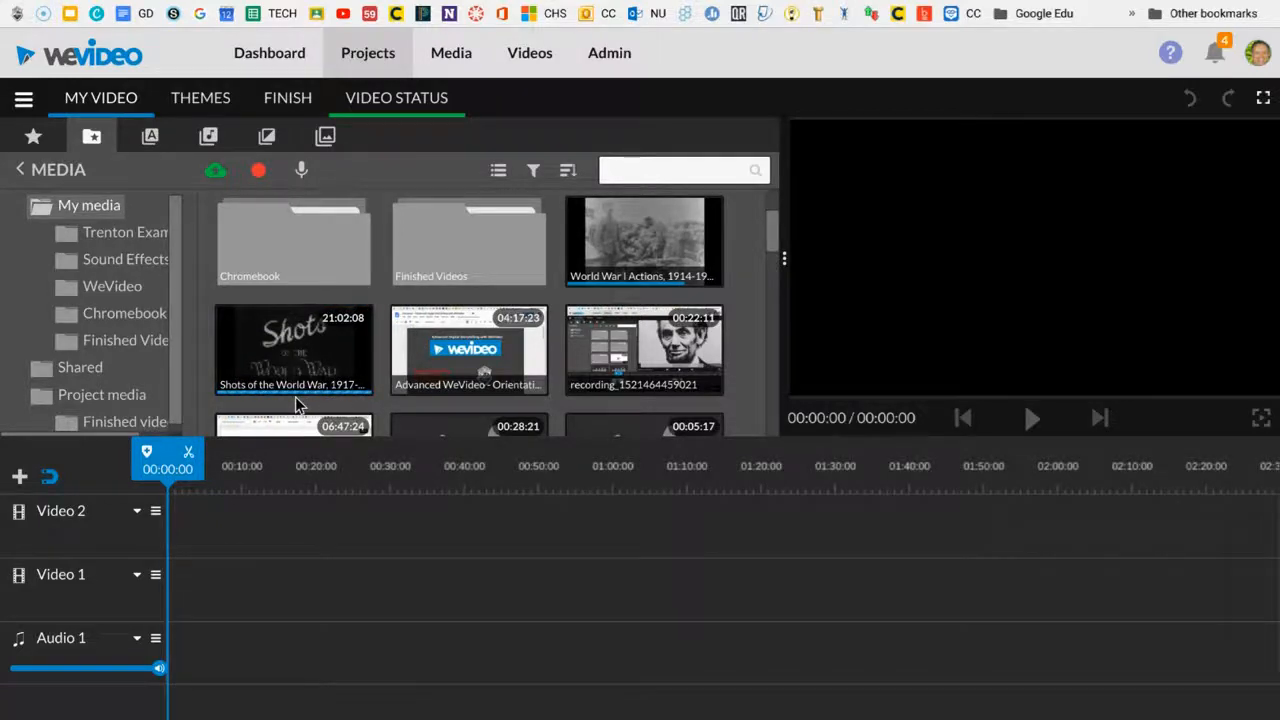
key(ctrl+plus)
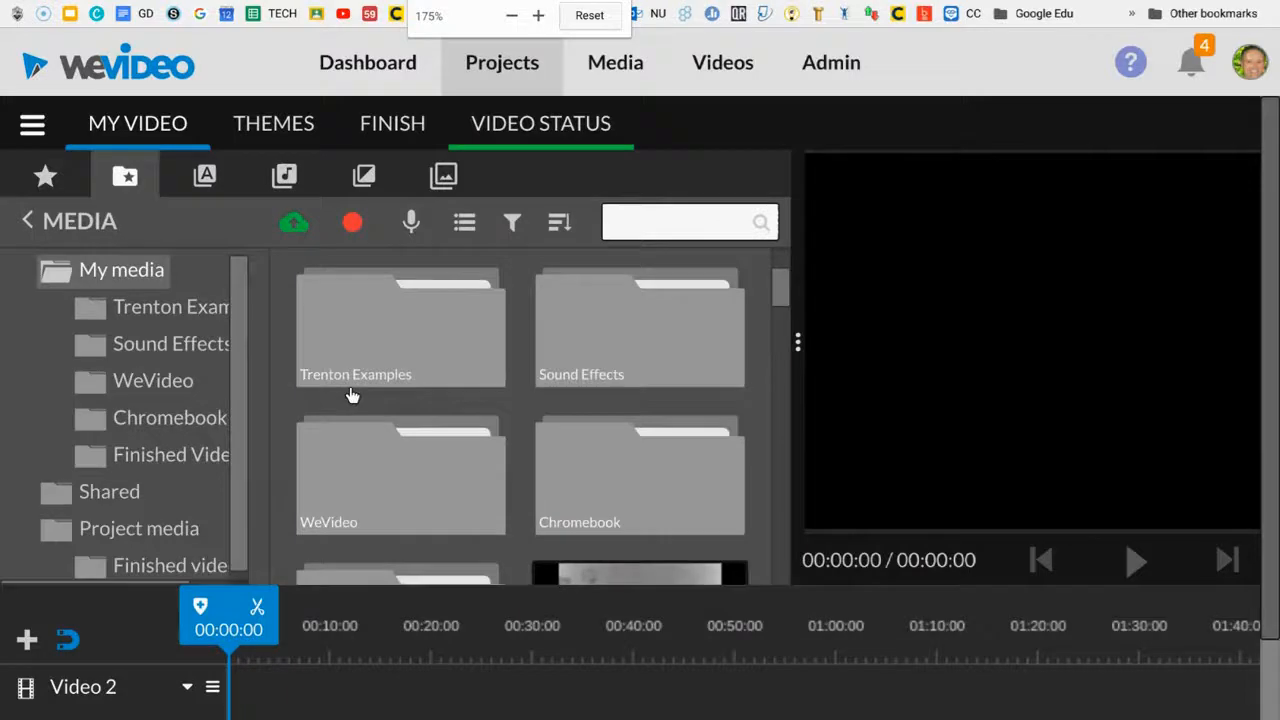
scroll(352, 396, down, 5)
scroll(350, 390, down, 1)
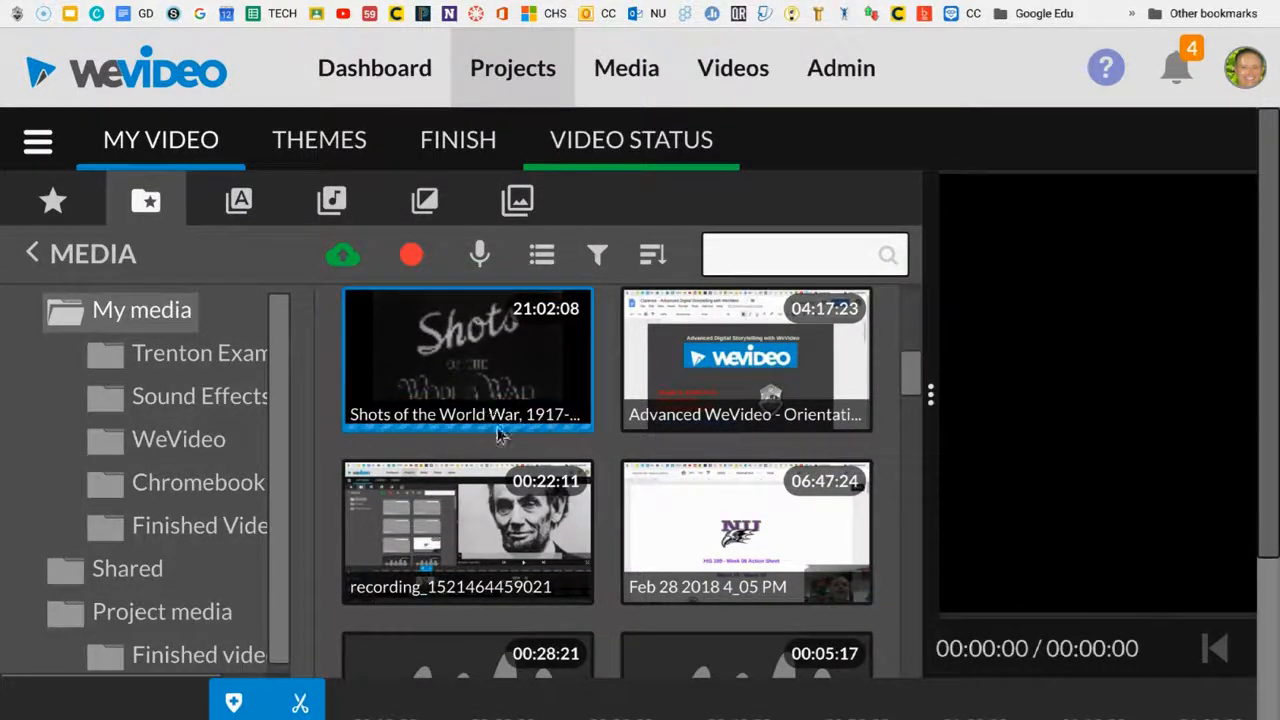
scroll(477, 405, up, 4)
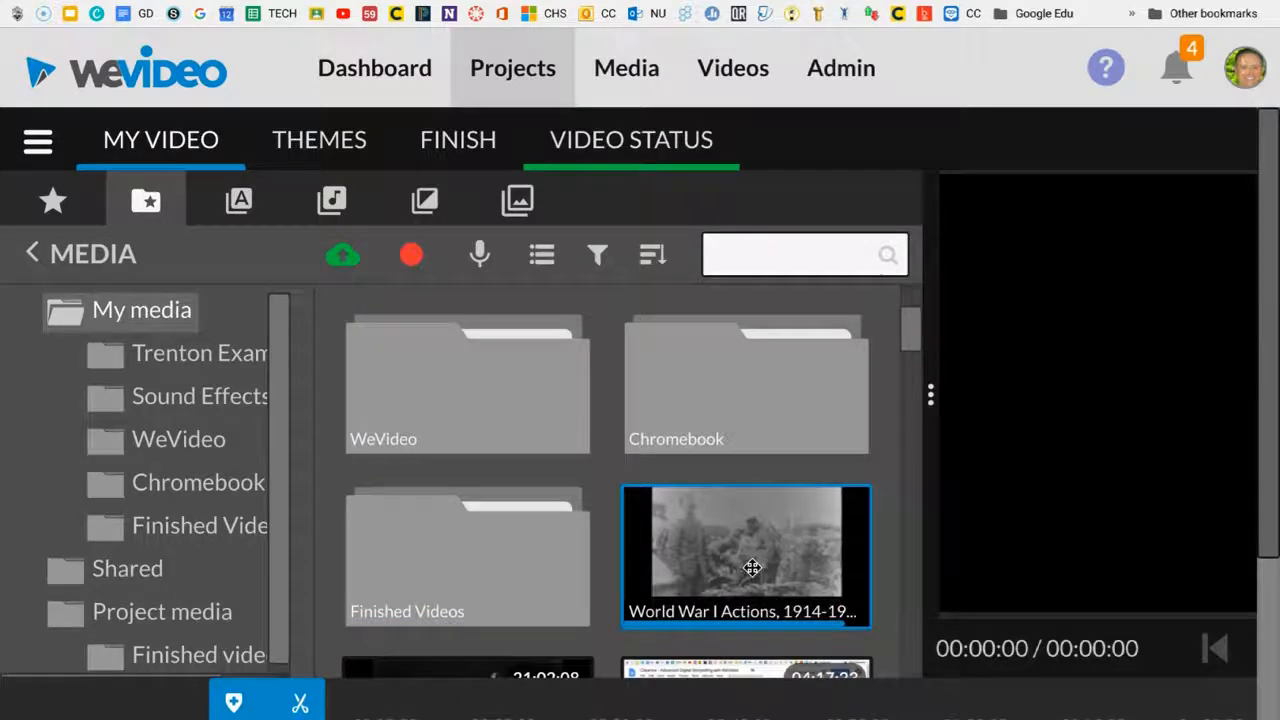
Review the publishing status of the finished videos and look through the My Projects list.
click(620, 146)
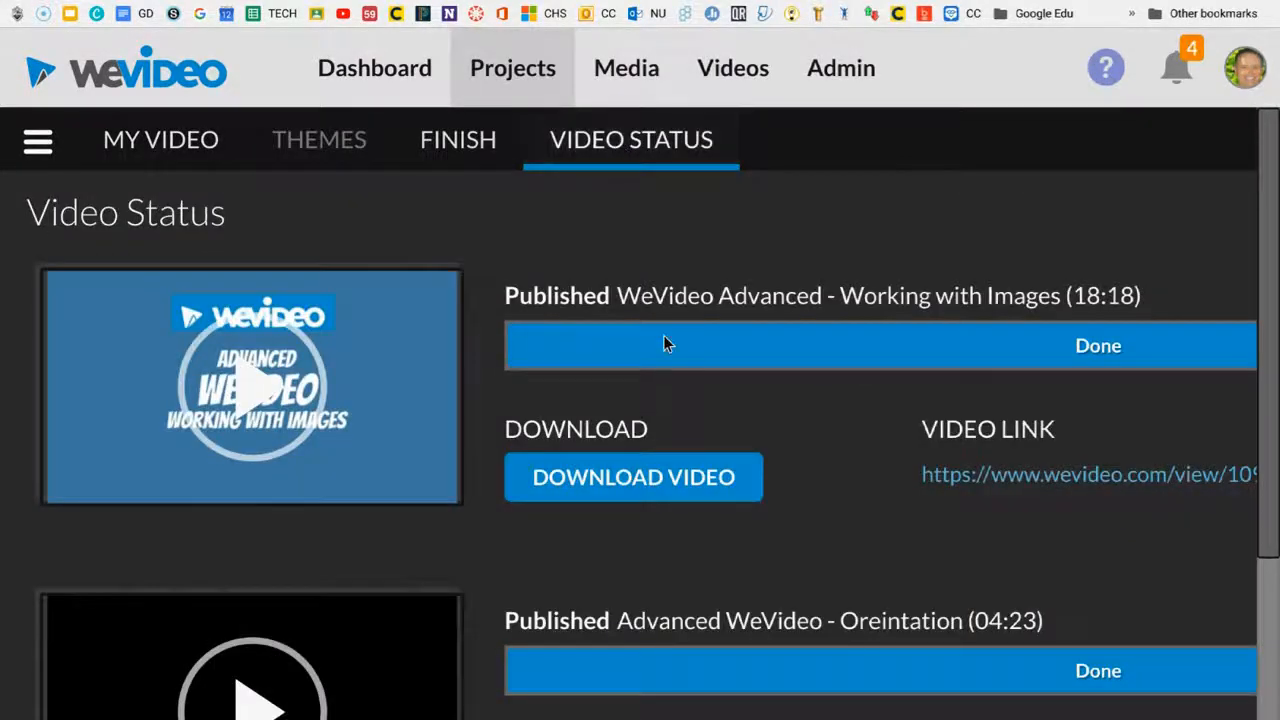
scroll(663, 340, down, 3)
scroll(663, 340, up, 4)
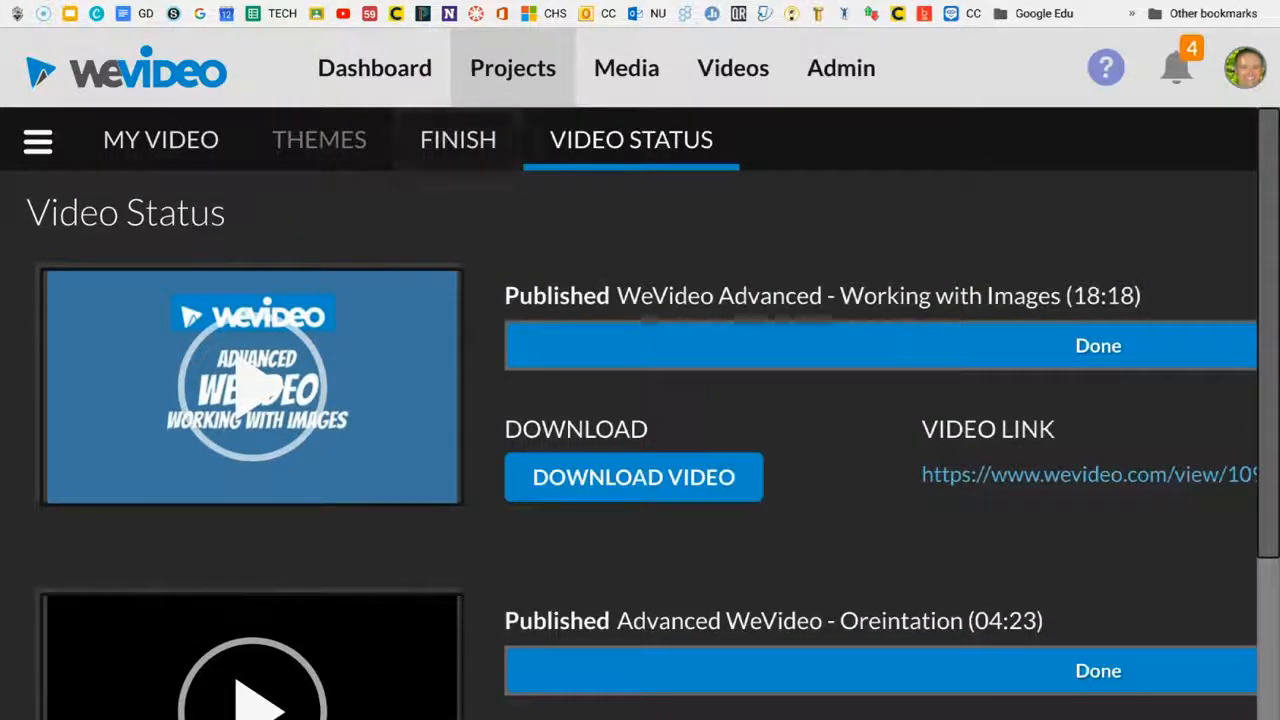
click(651, 368)
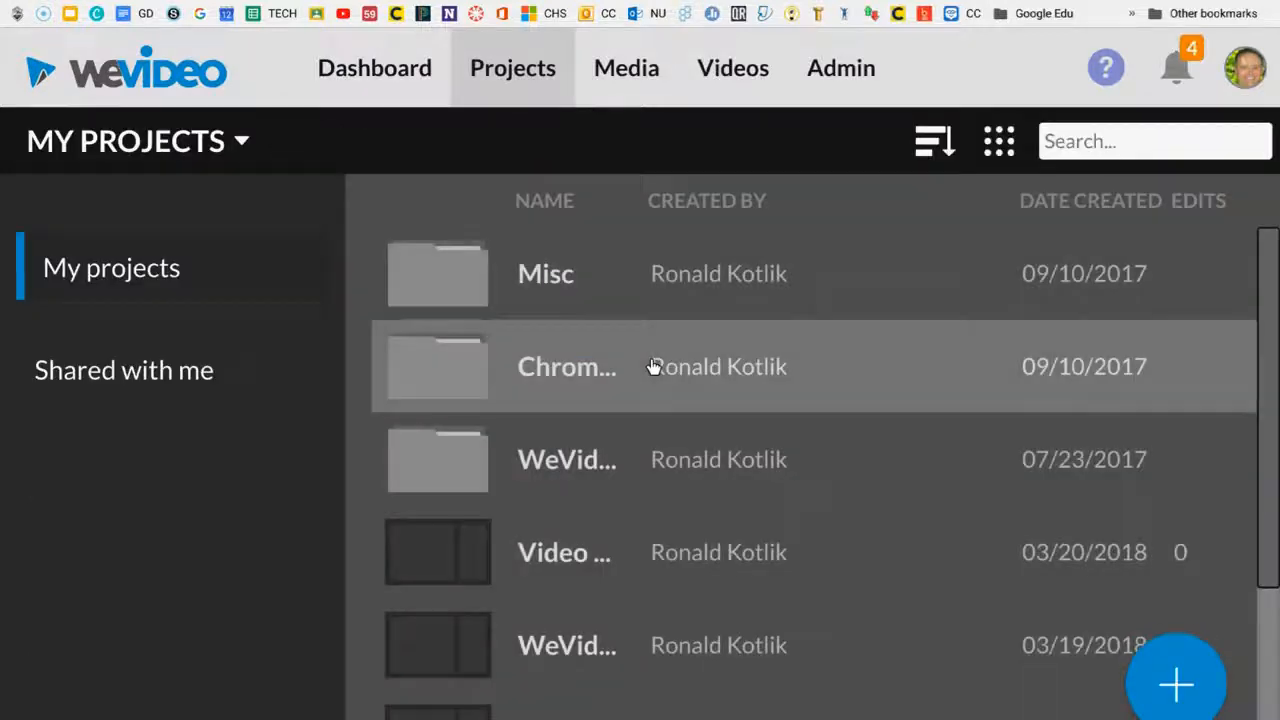
scroll(611, 545, down, 3)
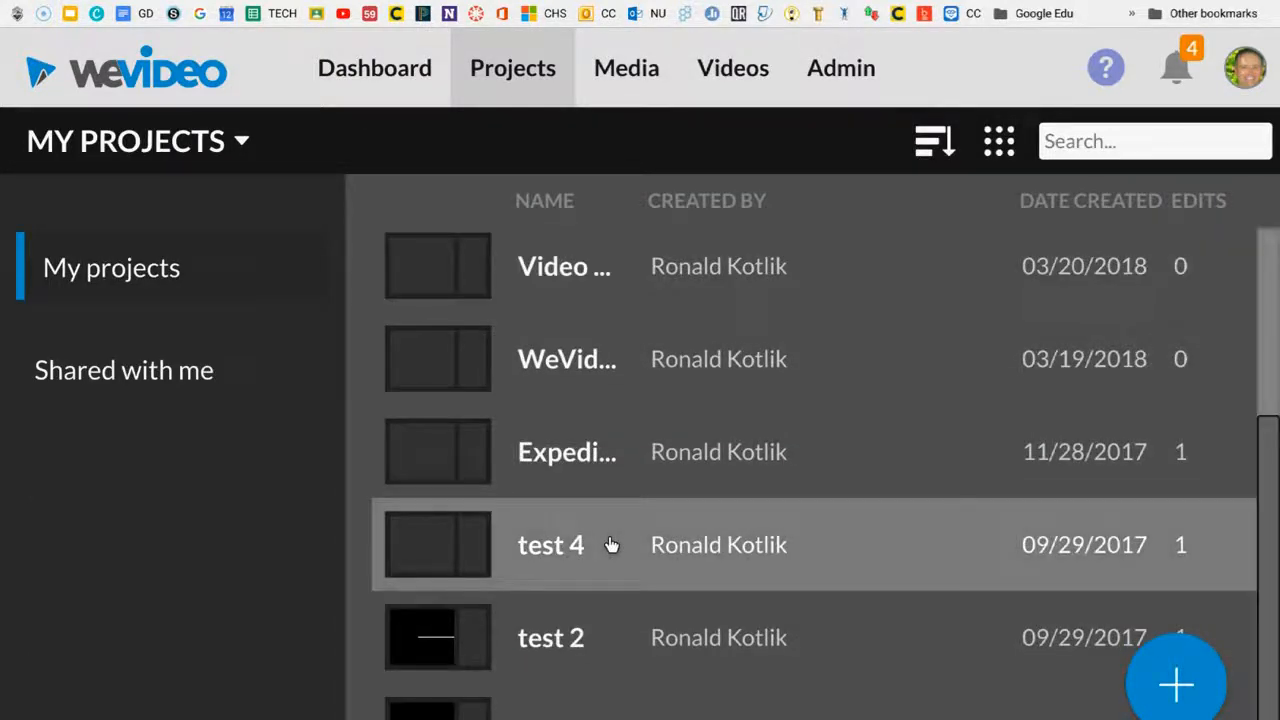
Check the import progress details of the two clips in the account's media library and close the status window.
click(630, 70)
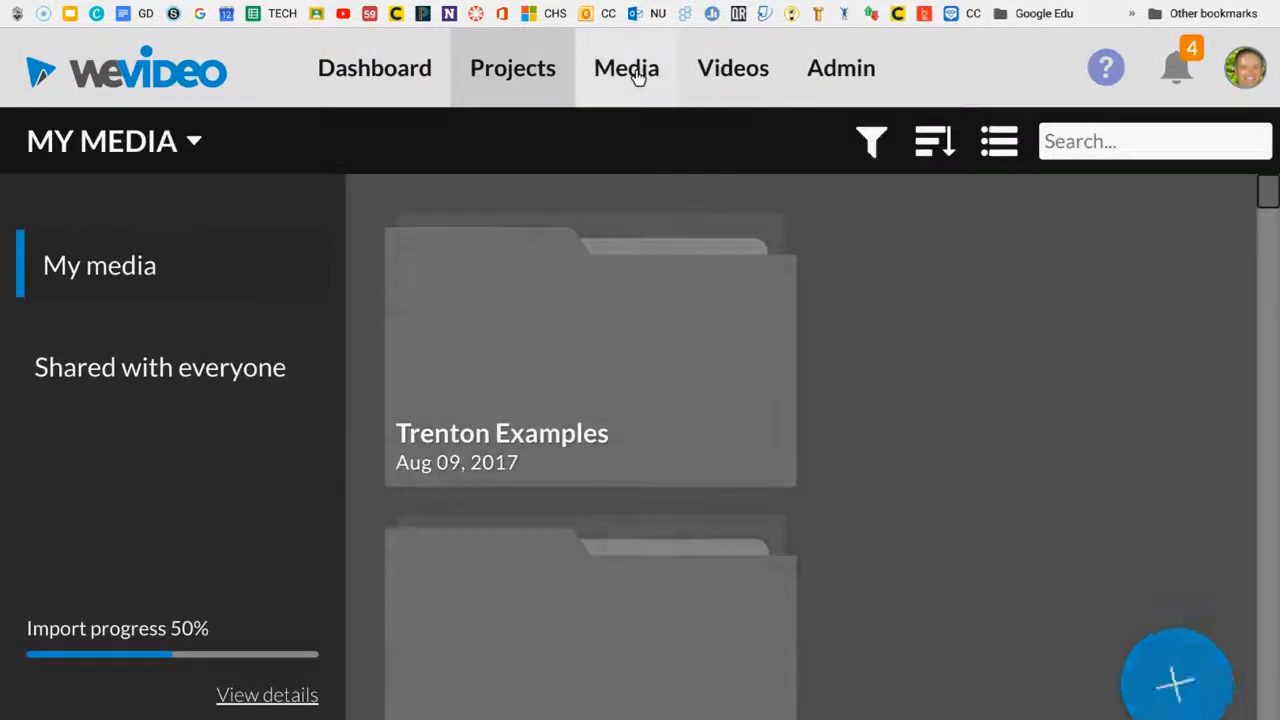
key(ctrl+minus)
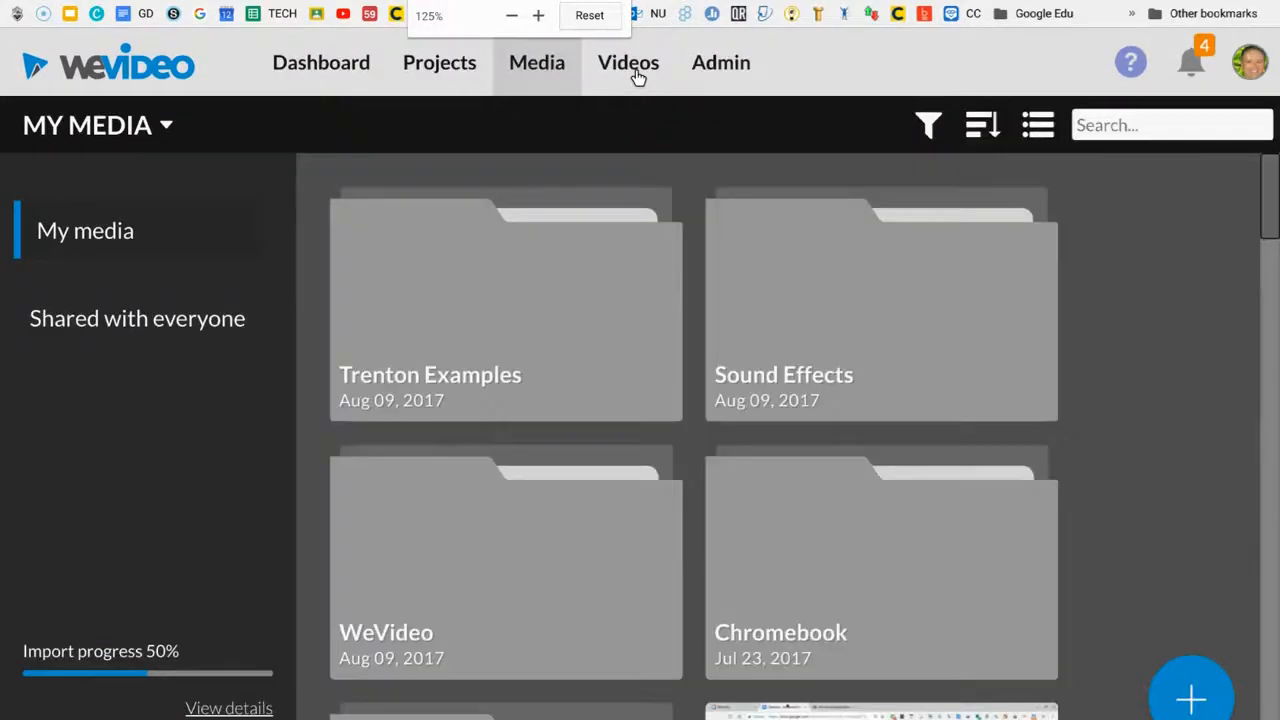
key(ctrl+minus)
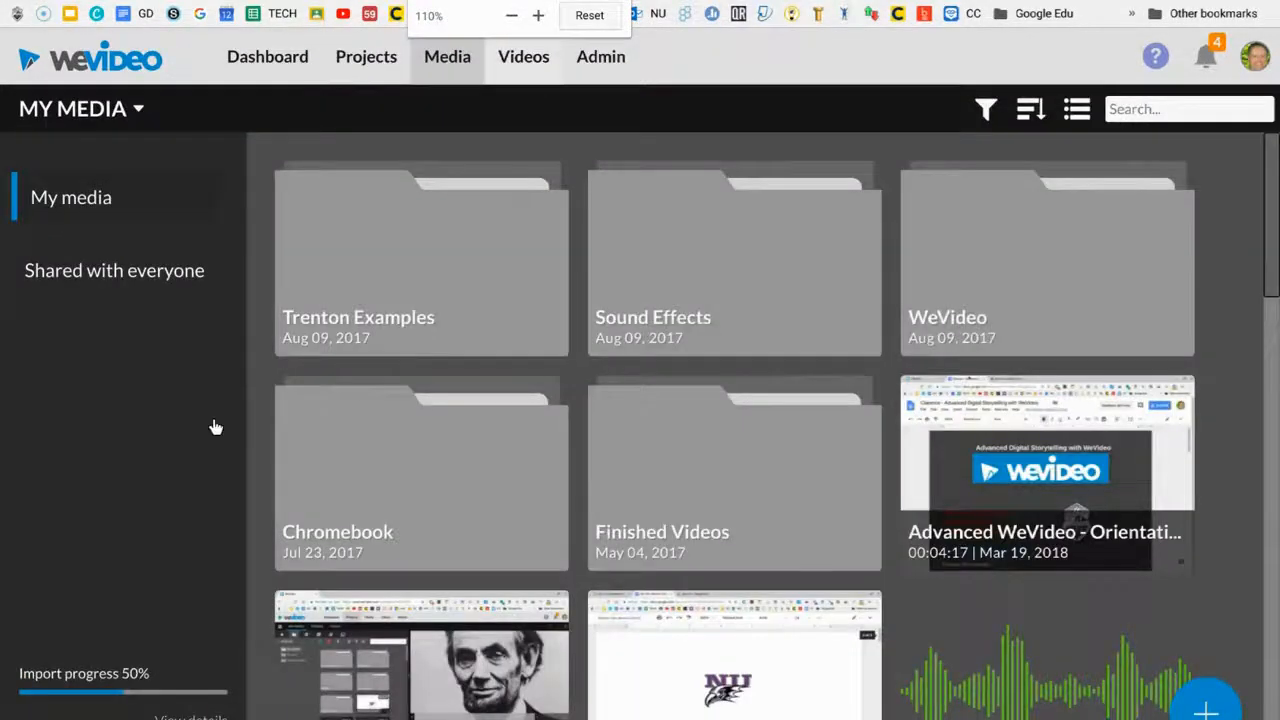
key(ctrl+minus)
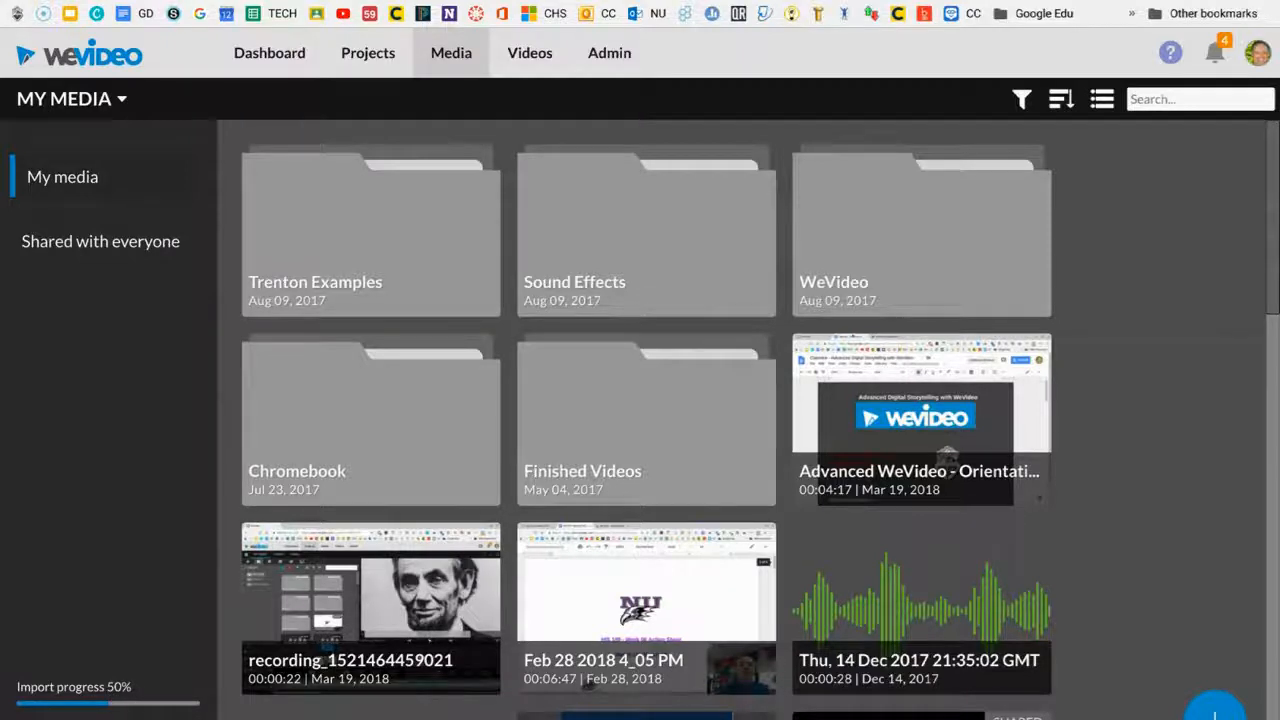
click(132, 706)
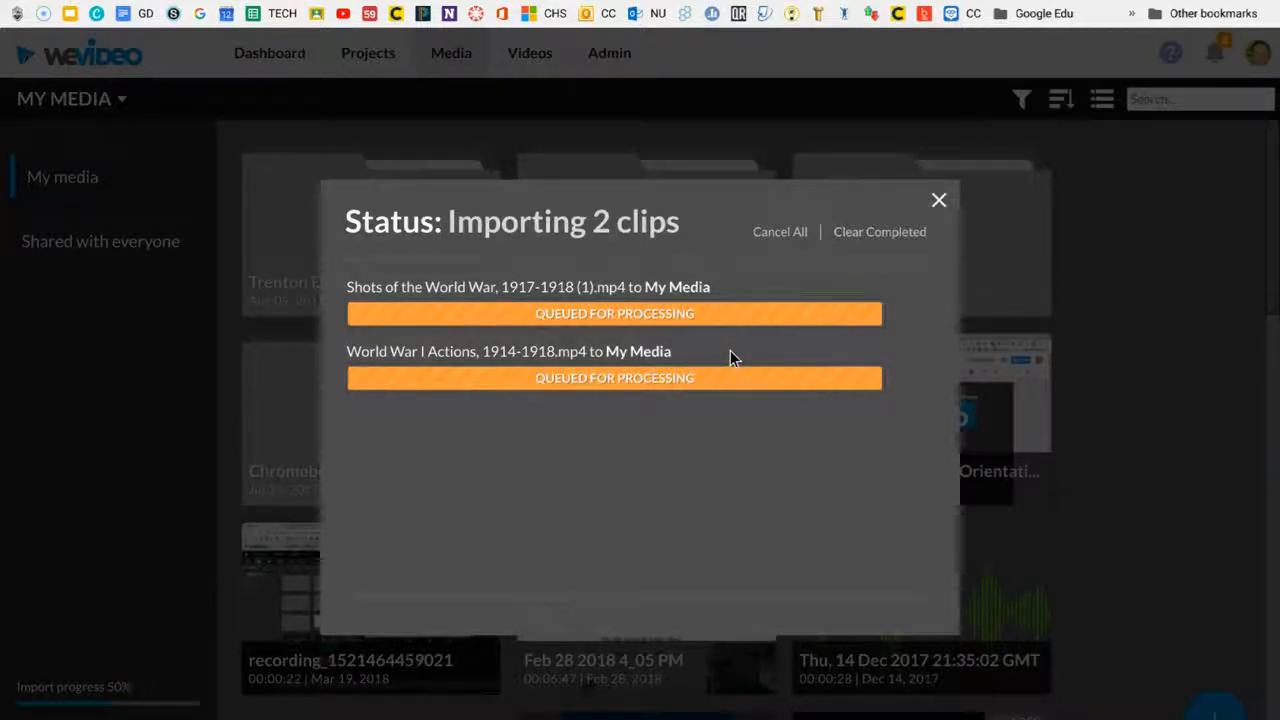
click(939, 200)
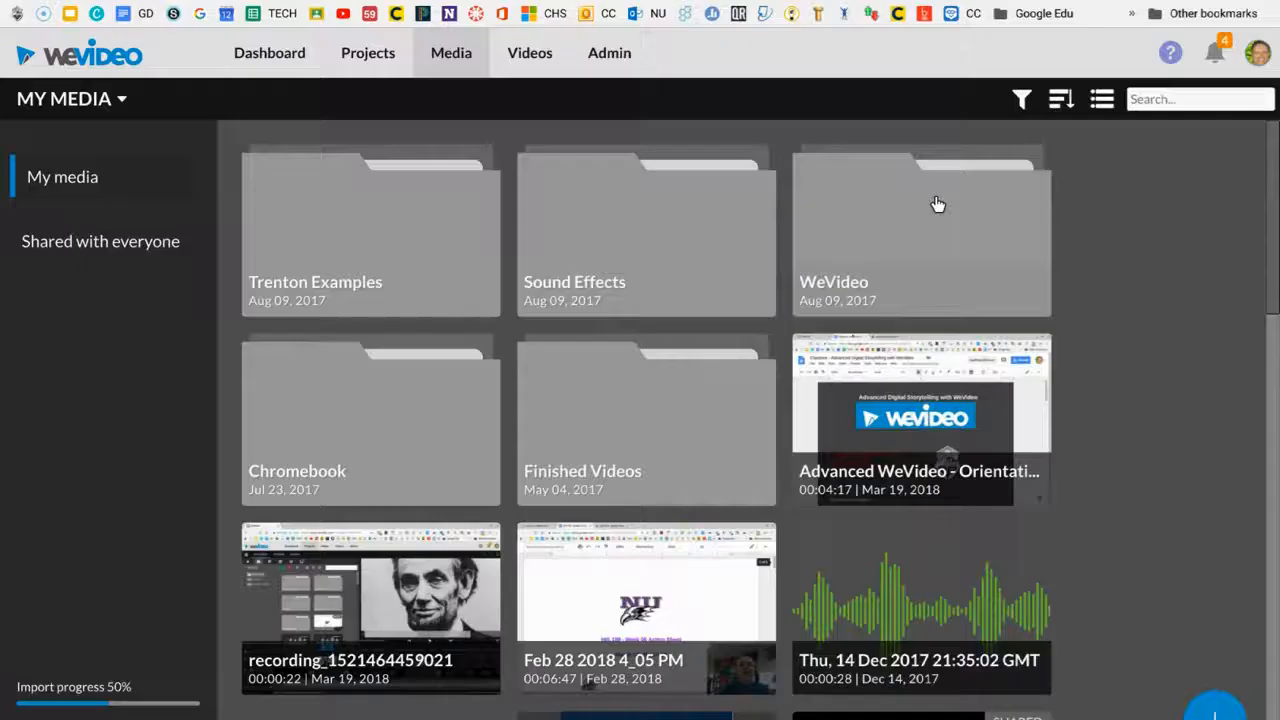
Look at the finished videos page and reopen the Video Test project in the editor.
click(530, 54)
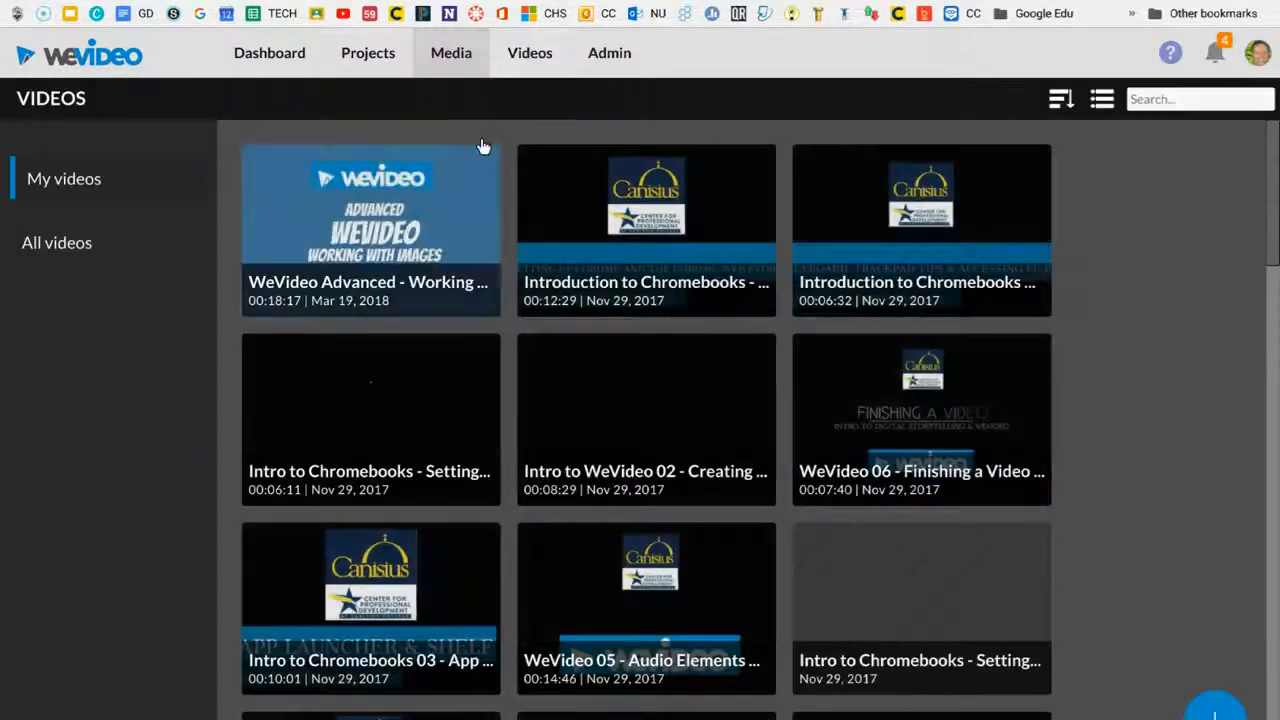
click(367, 58)
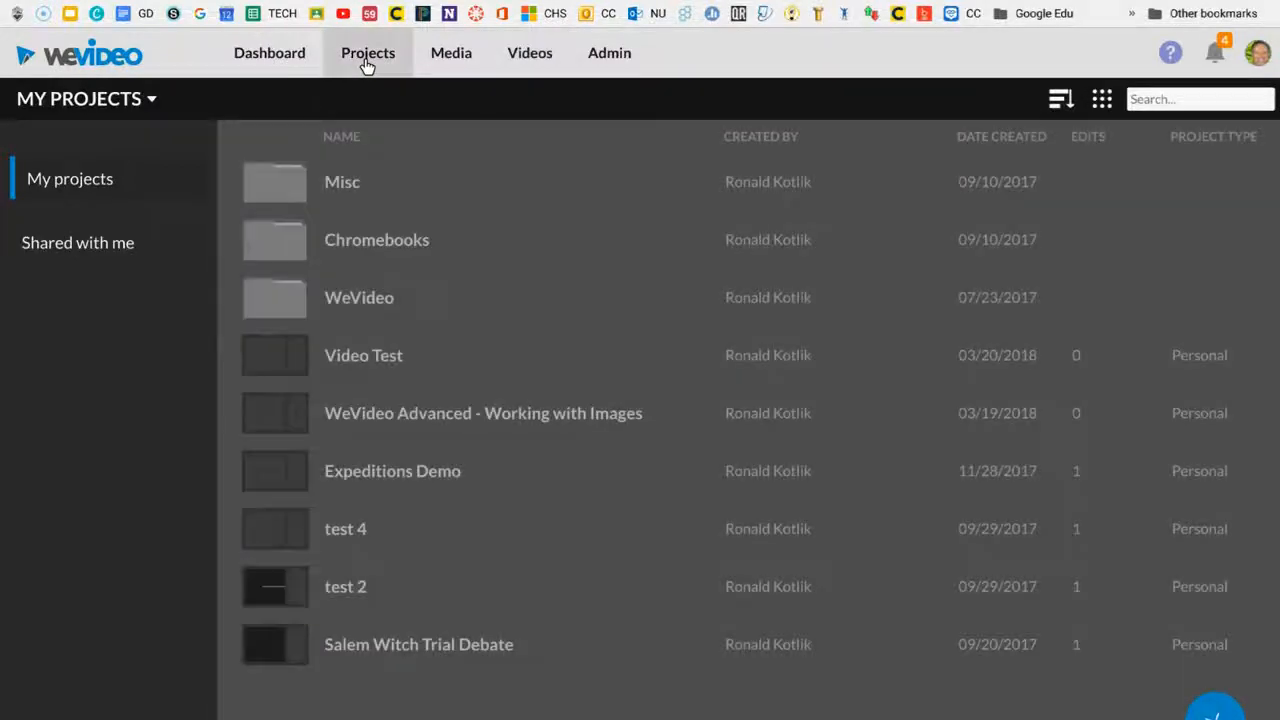
click(380, 356)
click(745, 558)
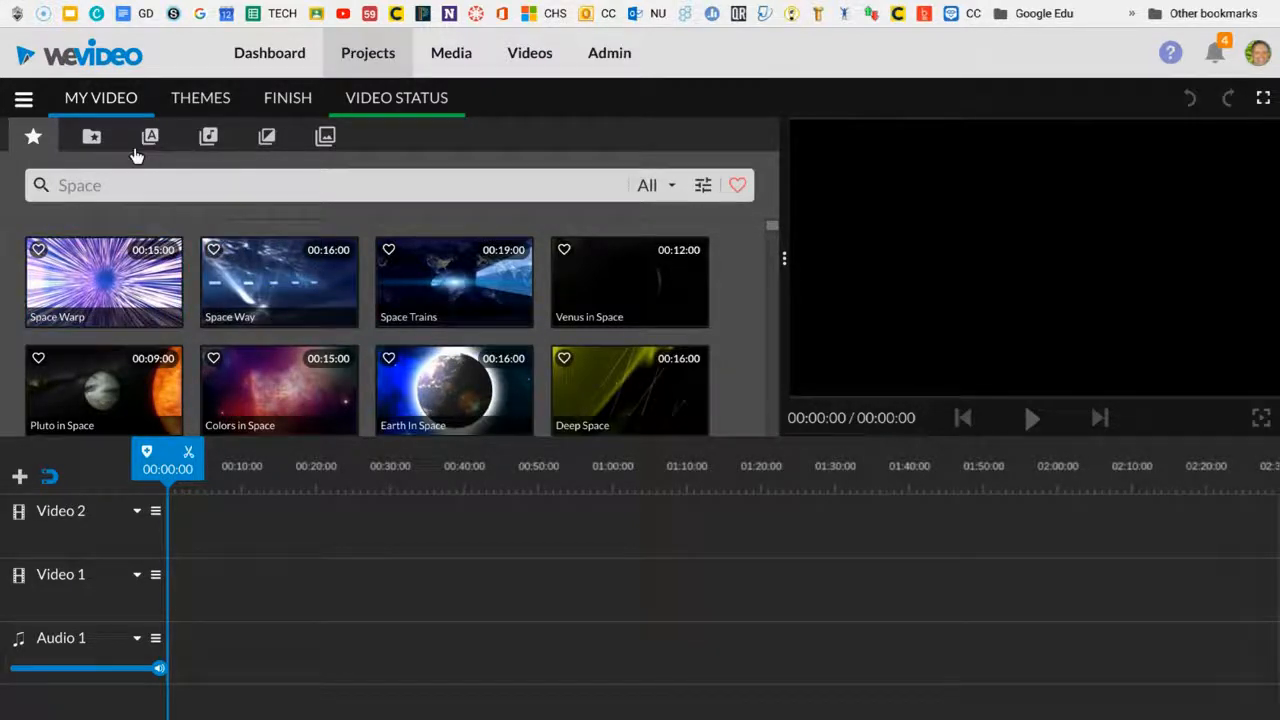
Search the stock media library for "Washington" and limit the results to images.
click(78, 168)
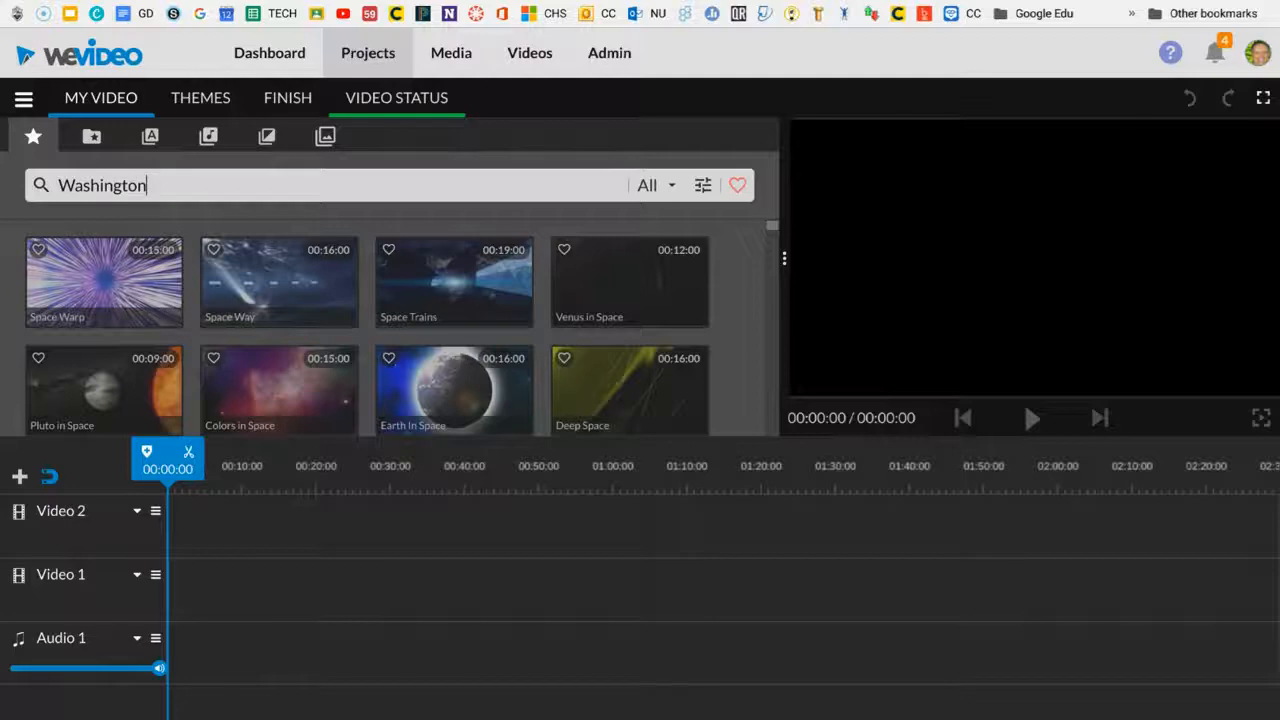
key(Return)
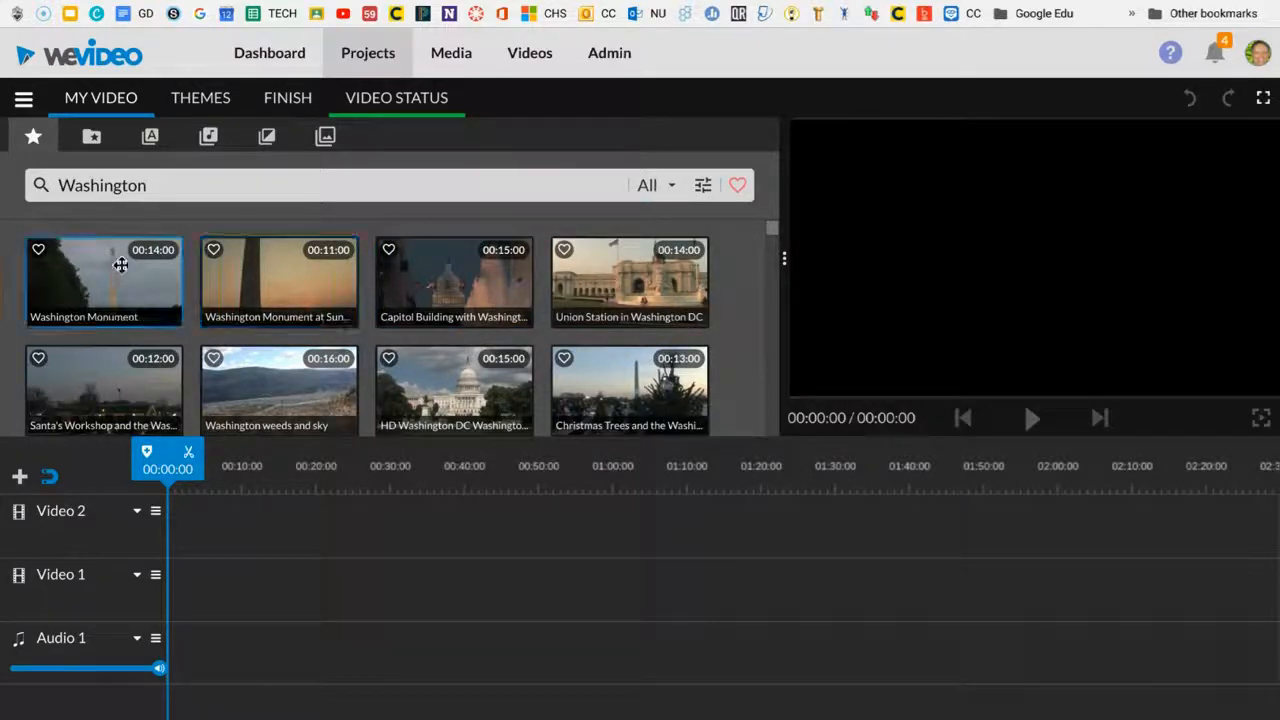
scroll(488, 301, down, 3)
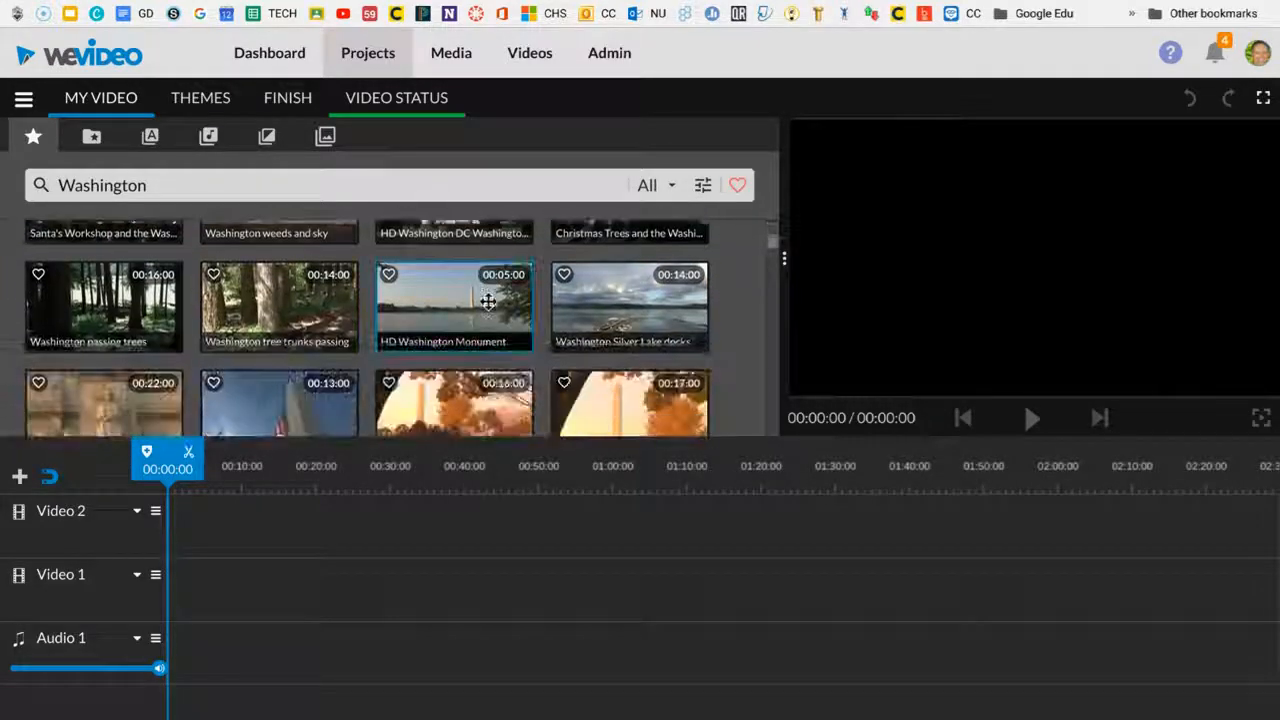
click(659, 188)
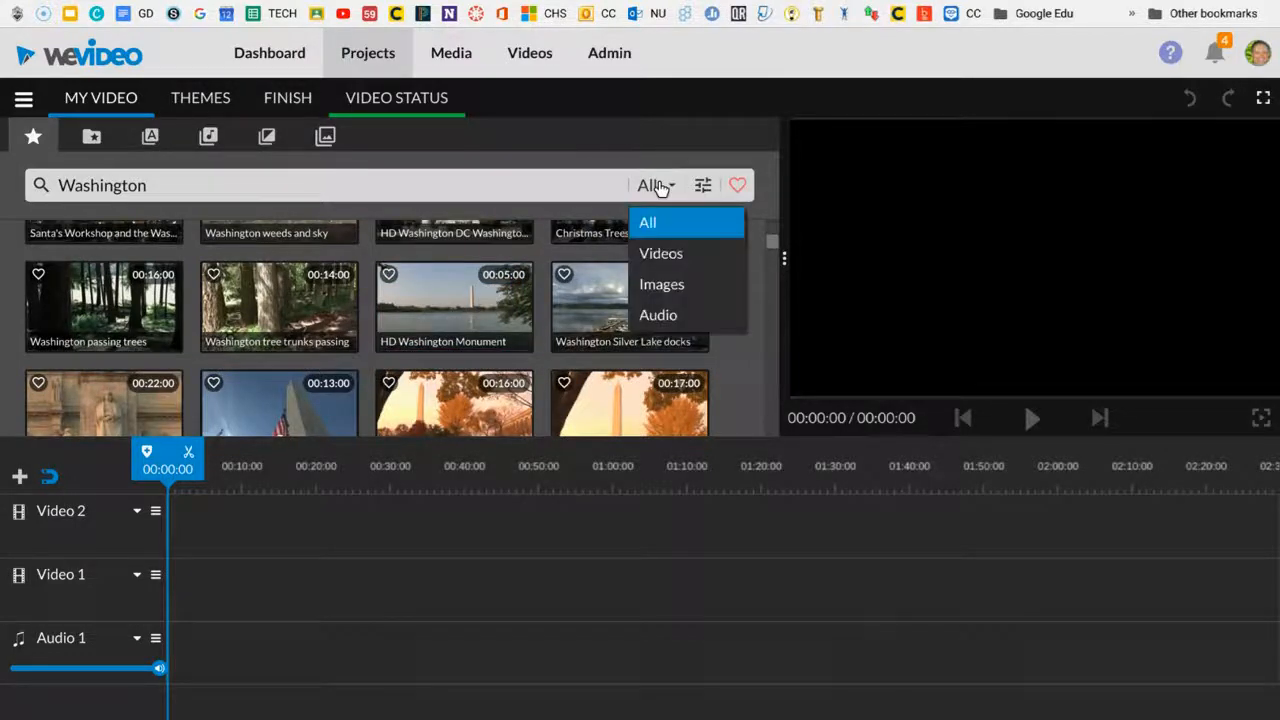
click(659, 280)
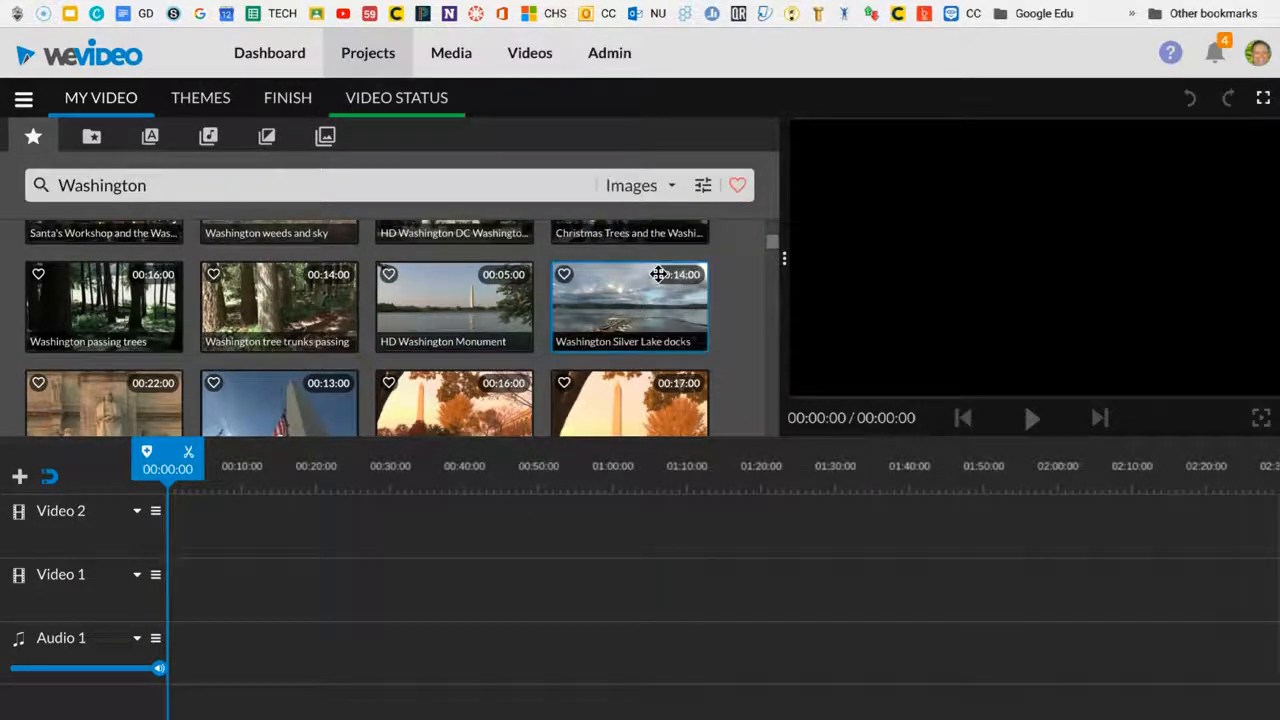
Look through the Washington image results, limit the search to audio, and look over the audio clips.
scroll(548, 294, down, 3)
scroll(548, 294, down, 10)
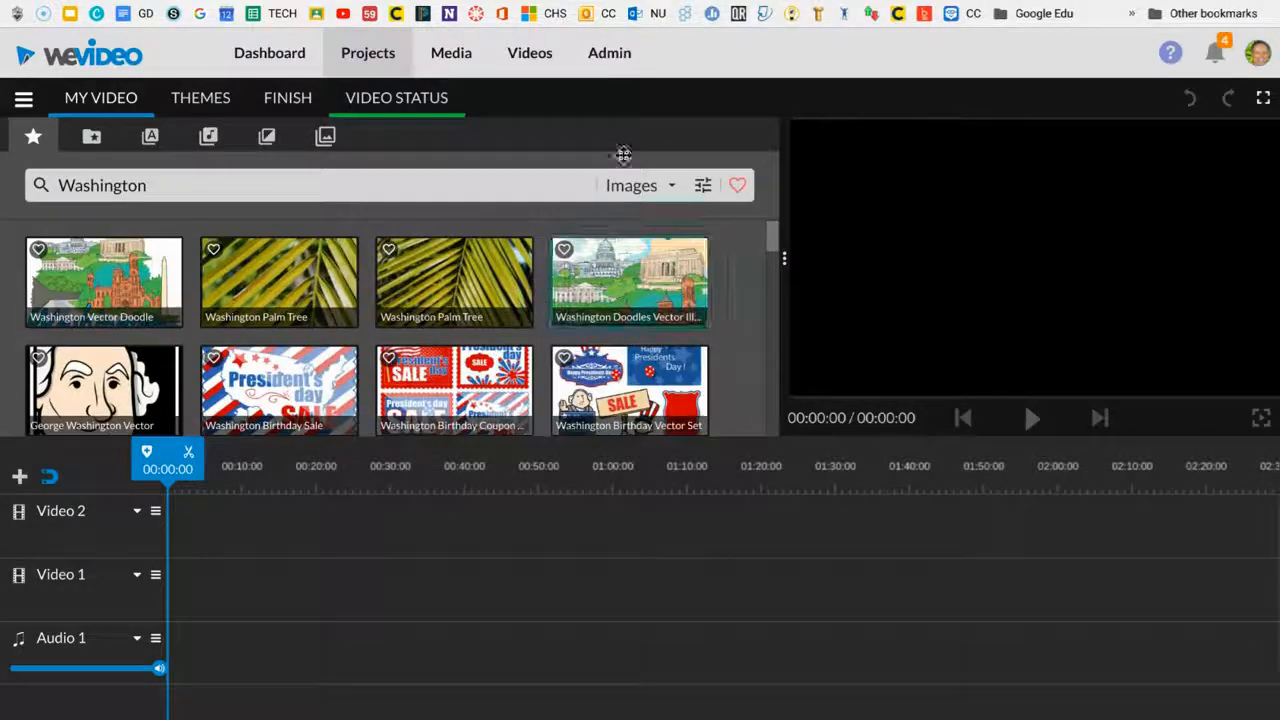
click(666, 185)
click(621, 313)
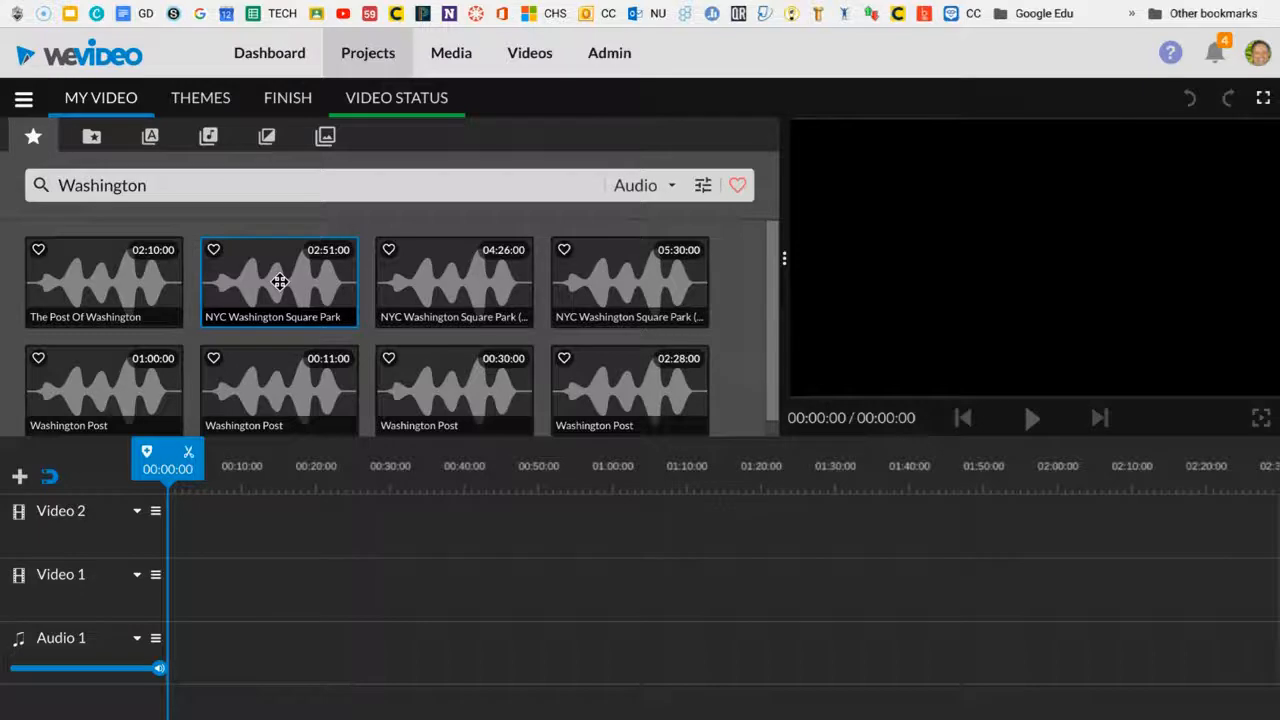
scroll(509, 293, down, 1)
scroll(509, 293, up, 1)
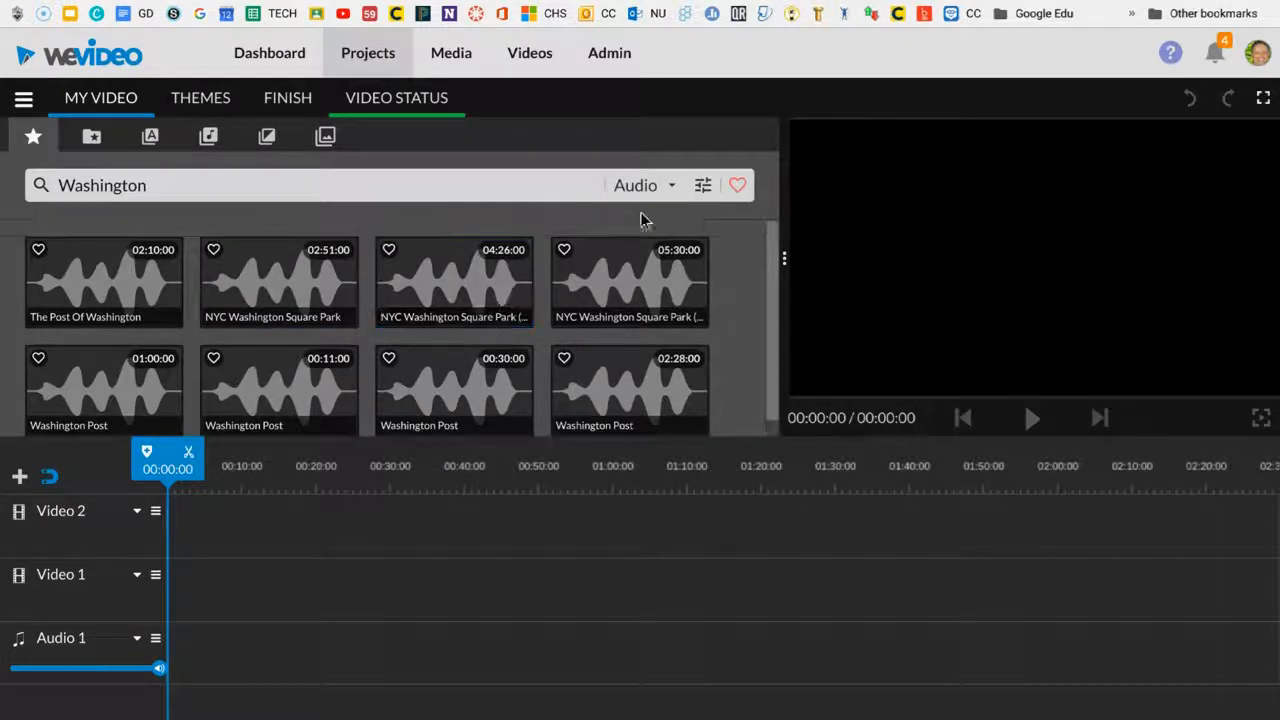
Limit the Washington search results to videos and browse through the stock clips.
click(664, 187)
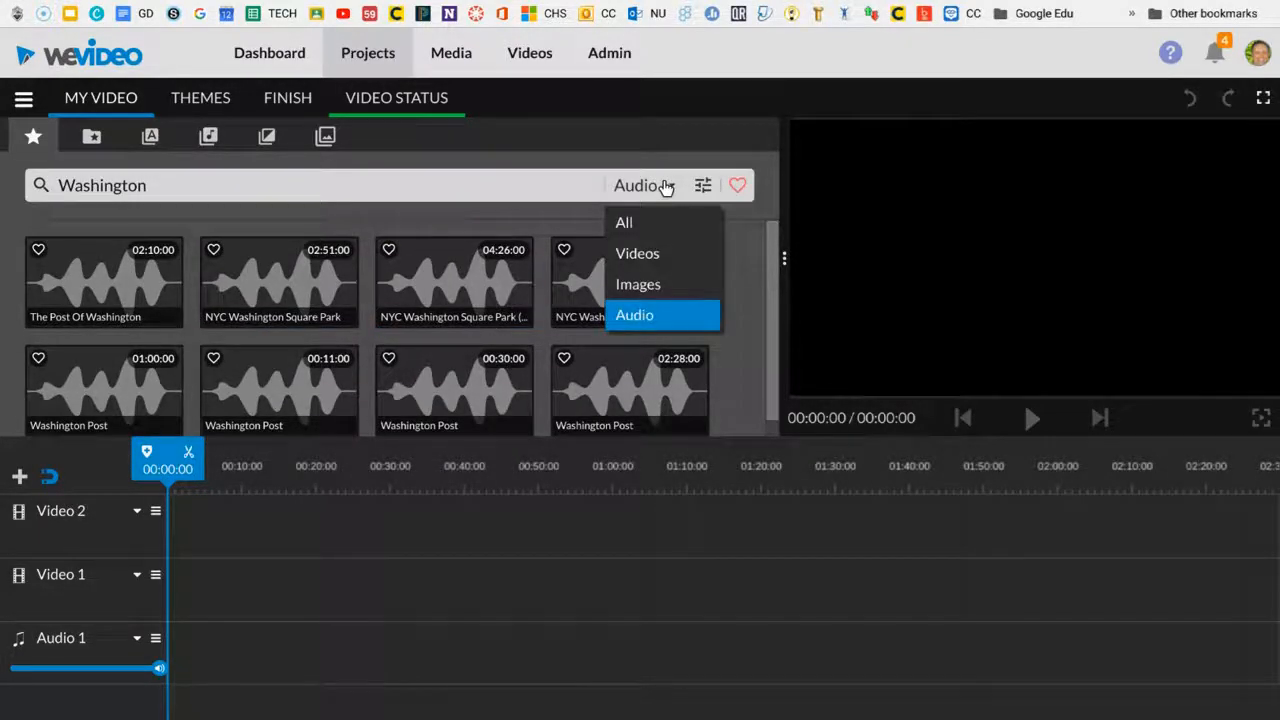
click(635, 250)
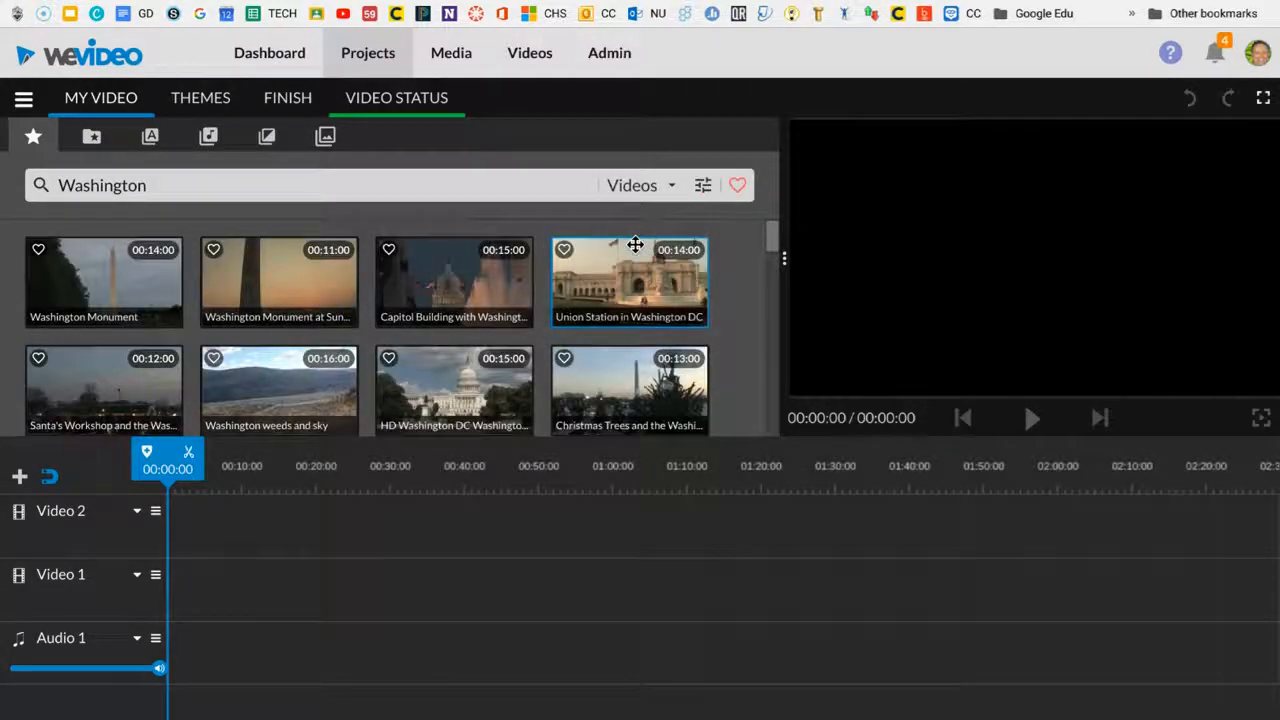
scroll(561, 314, down, 5)
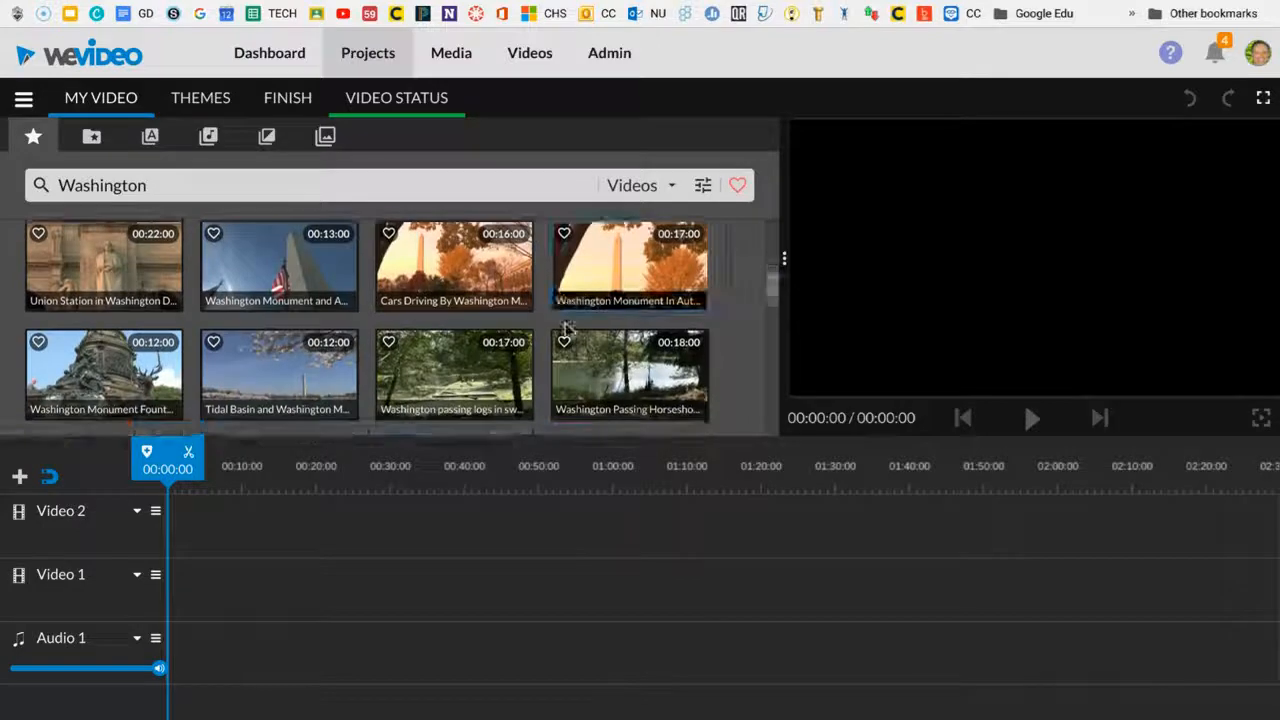
scroll(558, 316, down, 2)
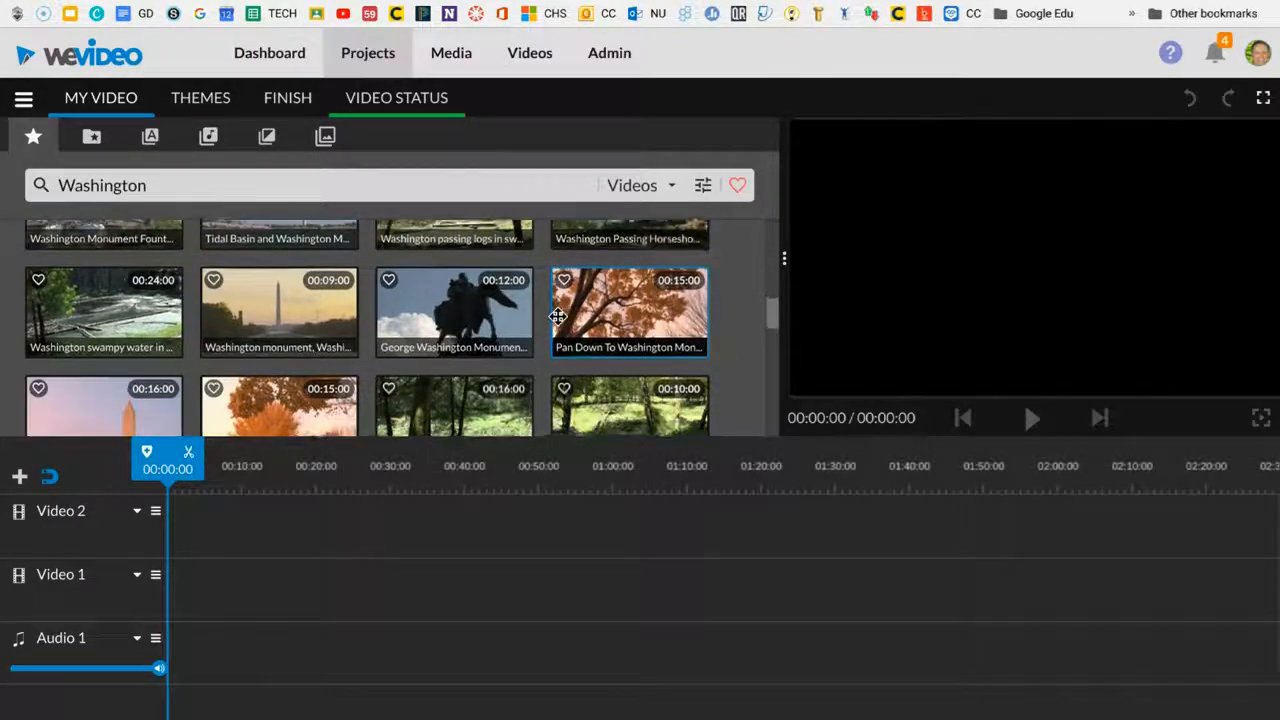
scroll(558, 316, down, 2)
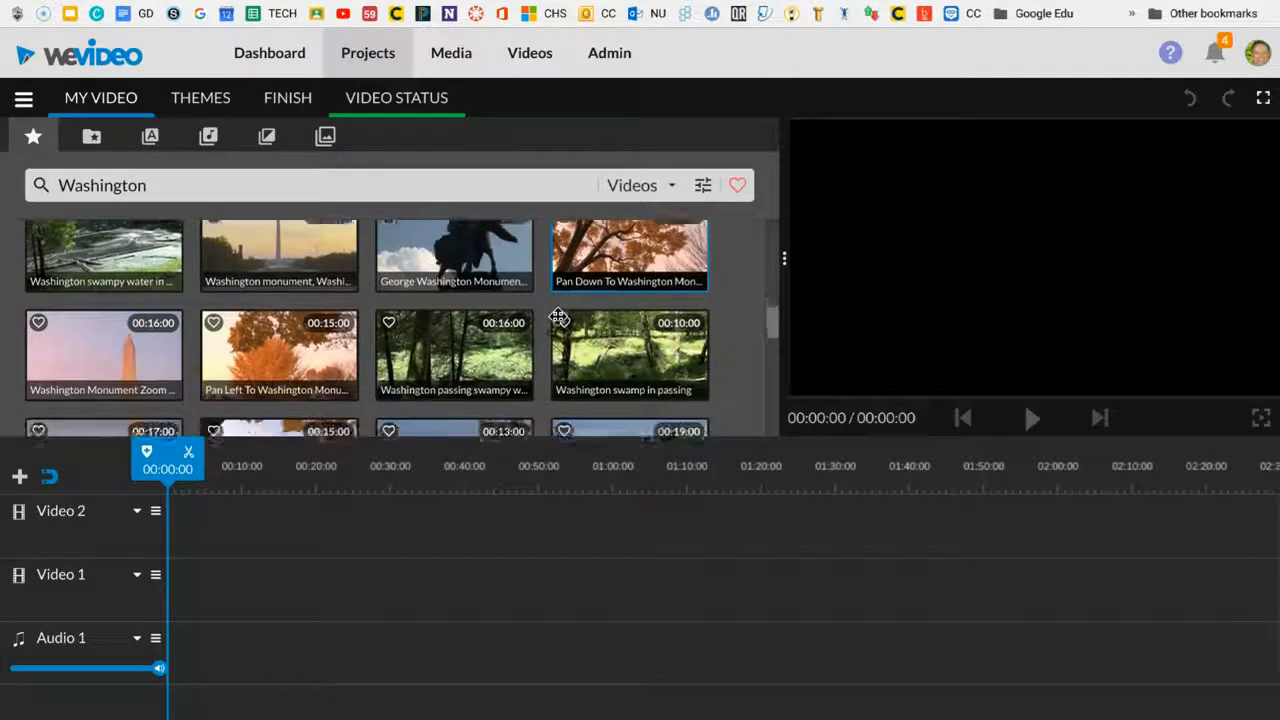
scroll(558, 316, down, 4)
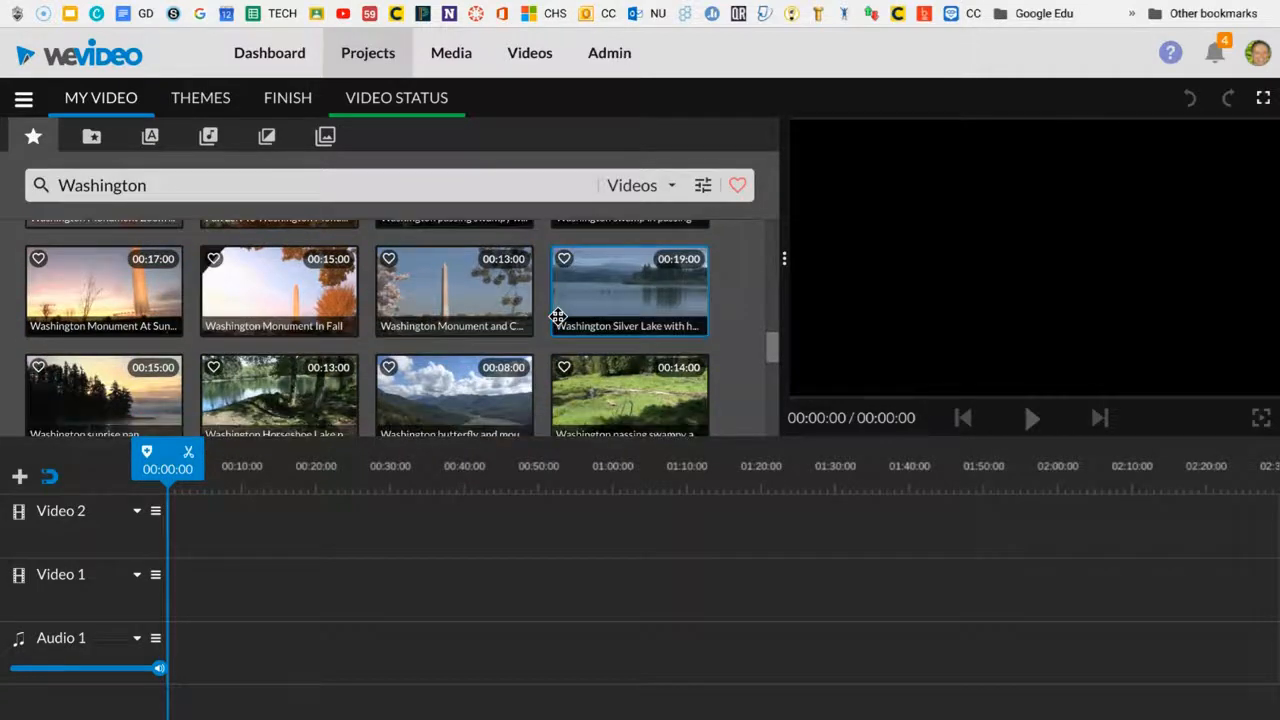
scroll(558, 320, down, 4)
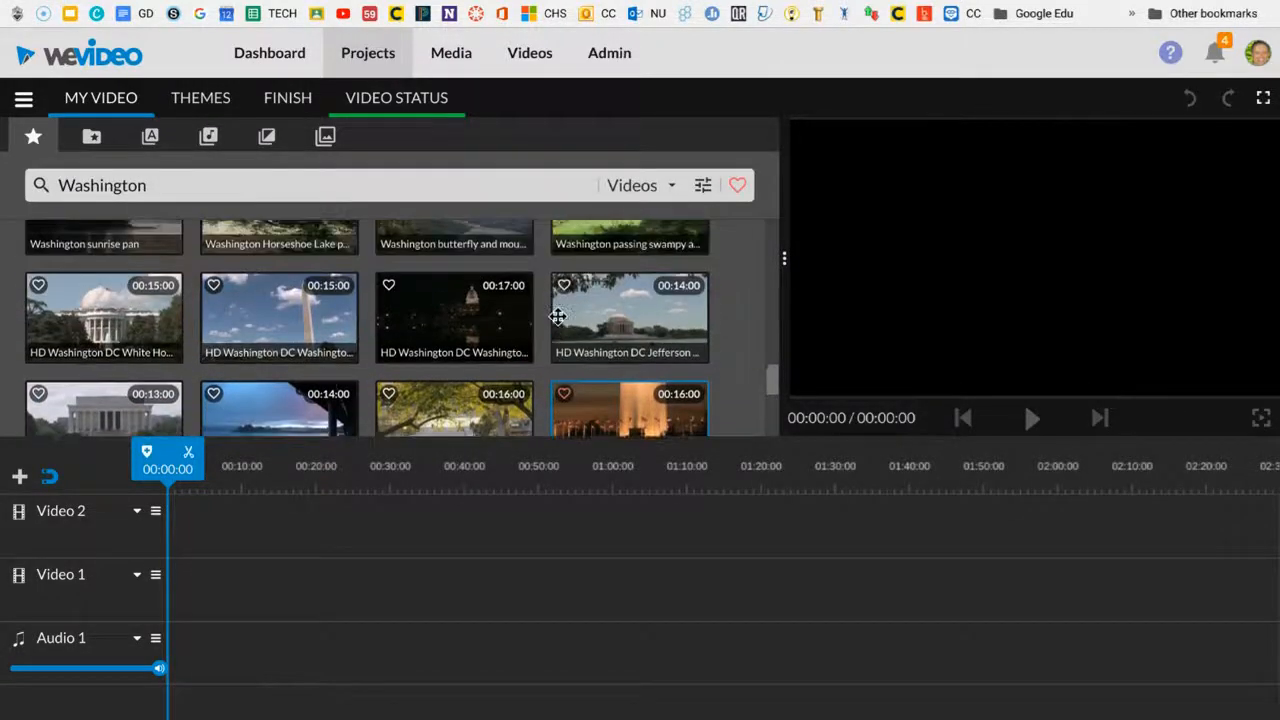
scroll(558, 316, up, 1)
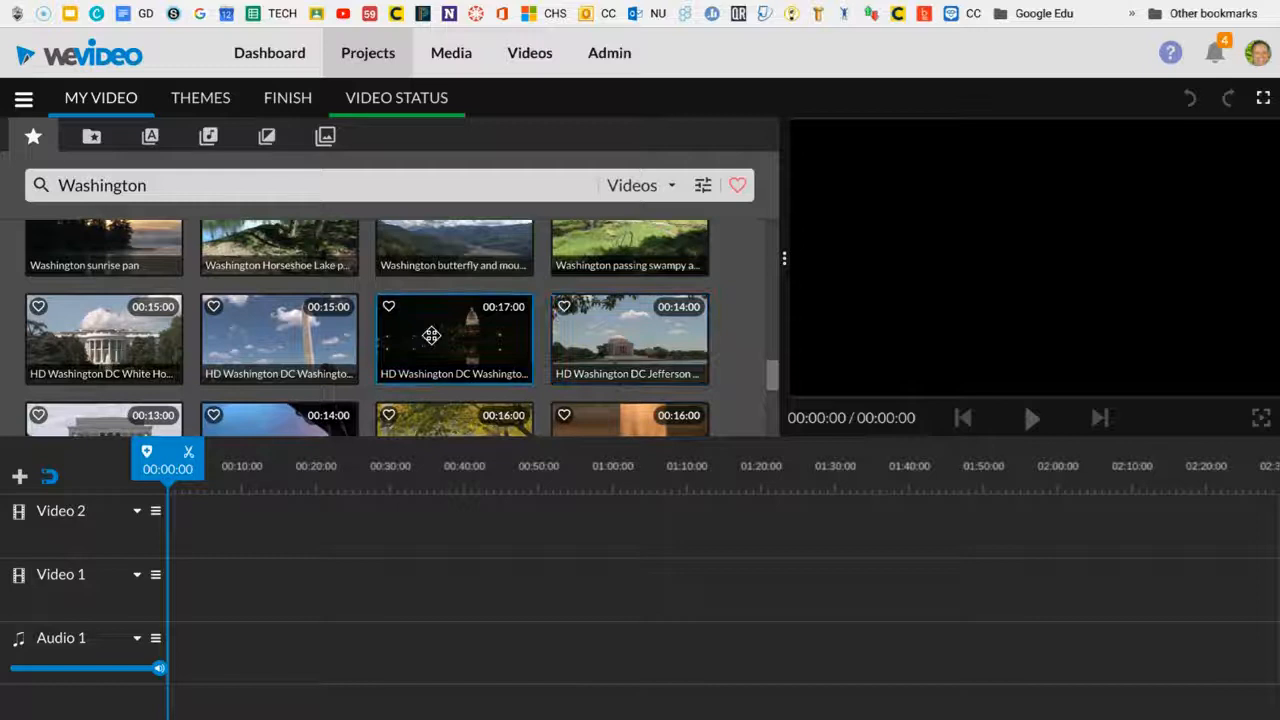
scroll(438, 339, up, 4)
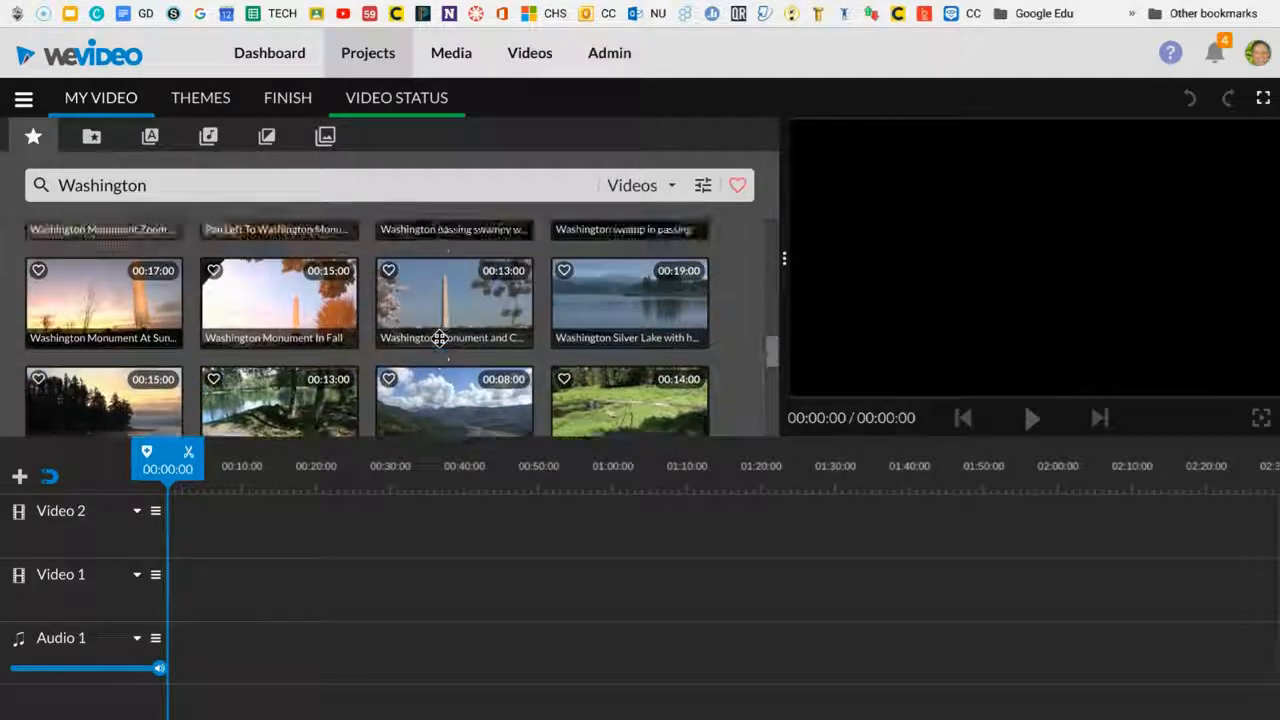
scroll(440, 335, up, 2)
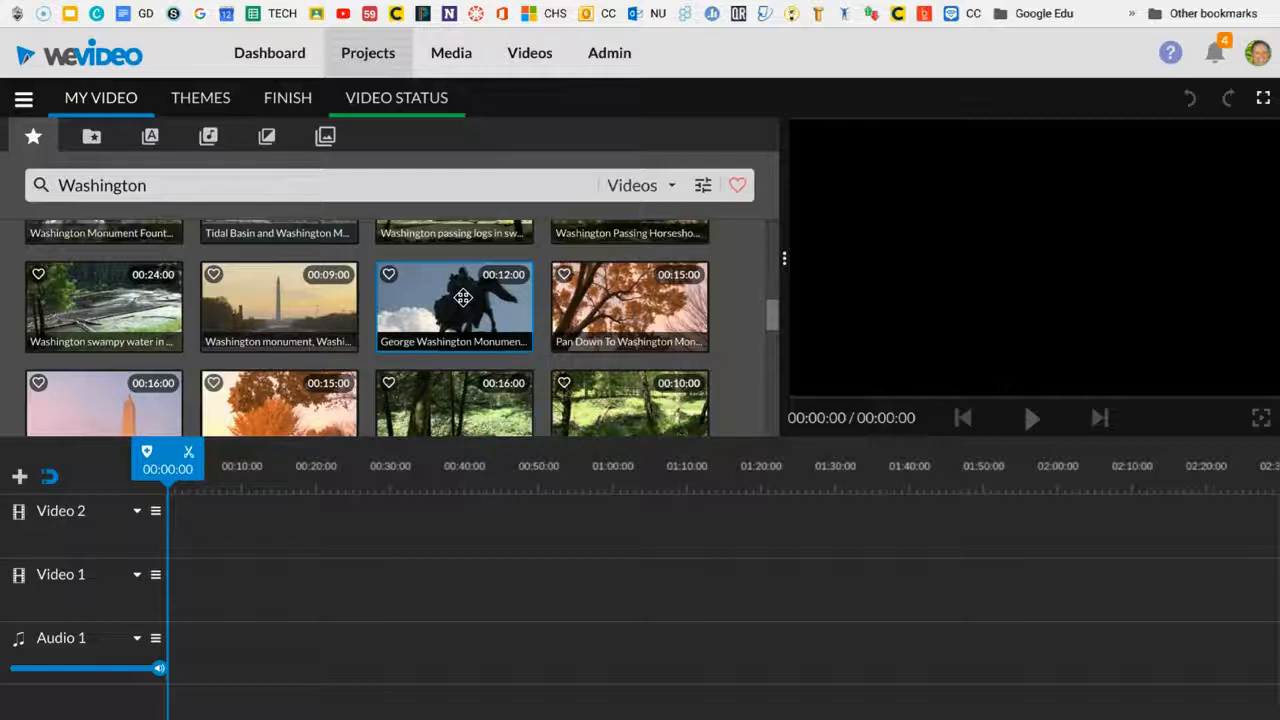
Preview the George Washington Monument Statue clip and mark it as a favorite, checking the favorites-only view before returning to the Washington results.
click(463, 297)
click(387, 276)
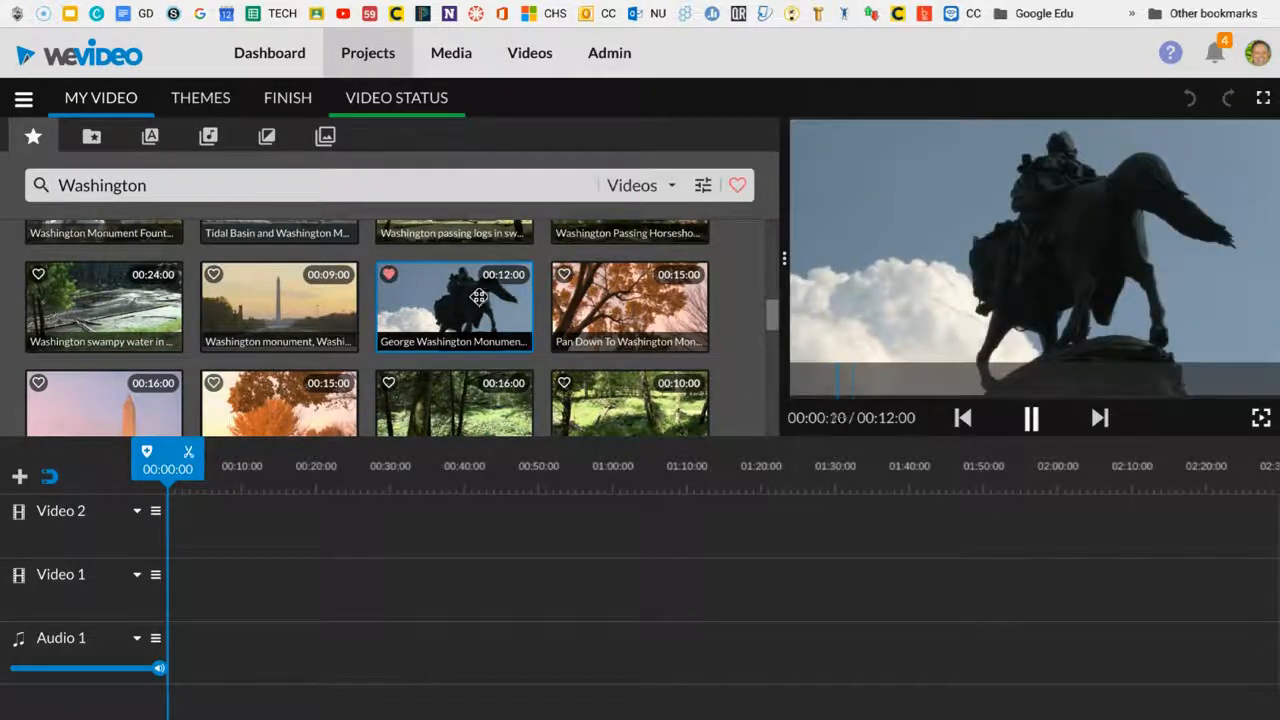
click(734, 188)
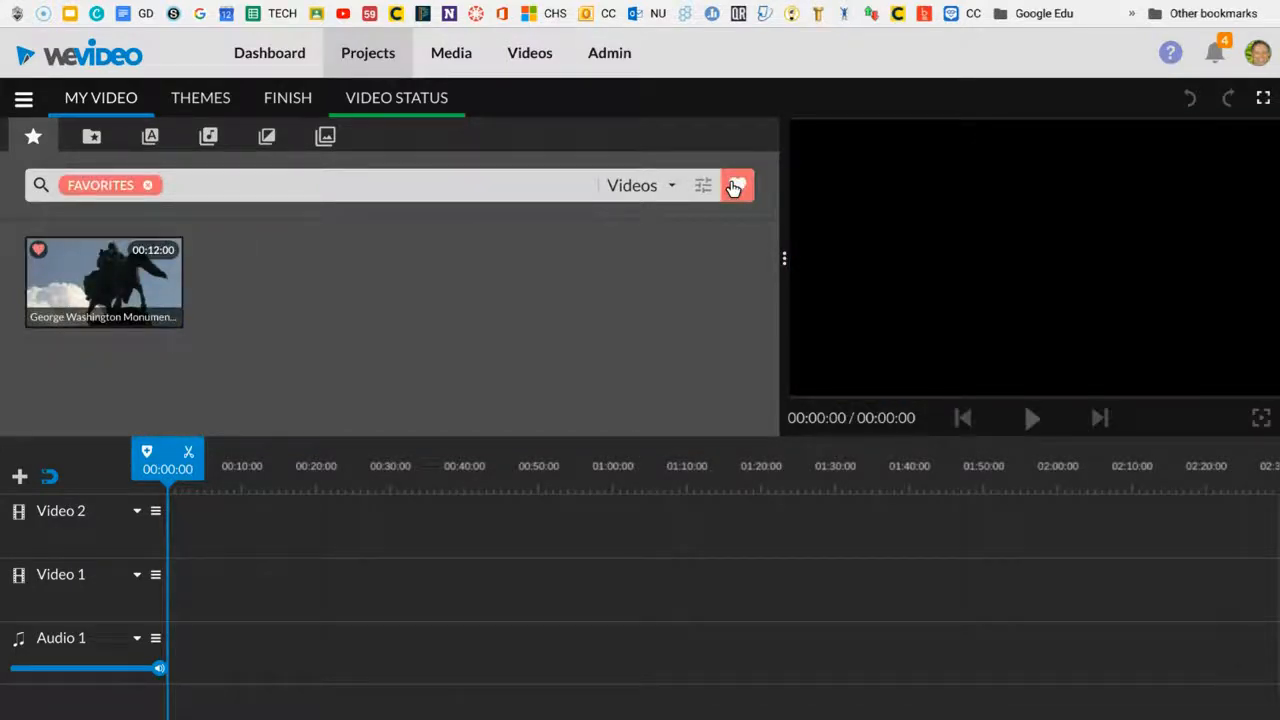
click(734, 188)
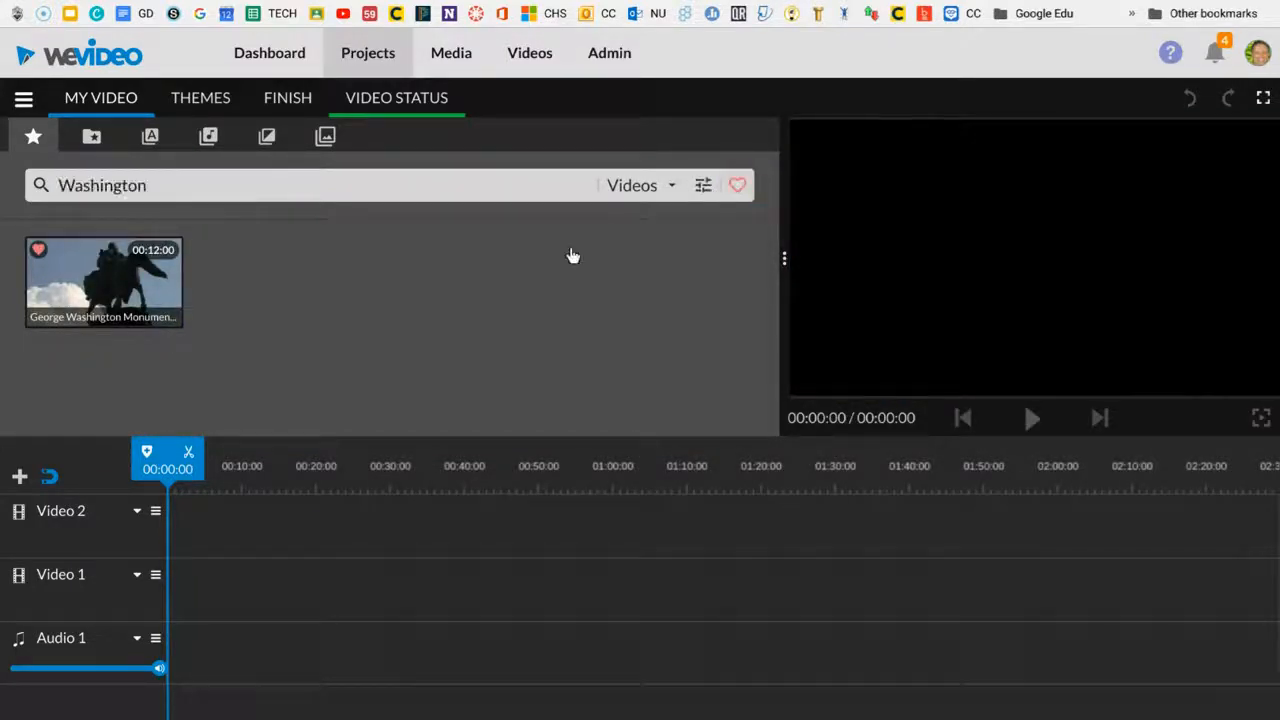
Place the George Washington Monument Statue clip at the very start of the Video 1 track.
scroll(429, 345, down, 2)
scroll(429, 345, down, 5)
scroll(429, 345, down, 3)
drag(443, 292, 176, 594)
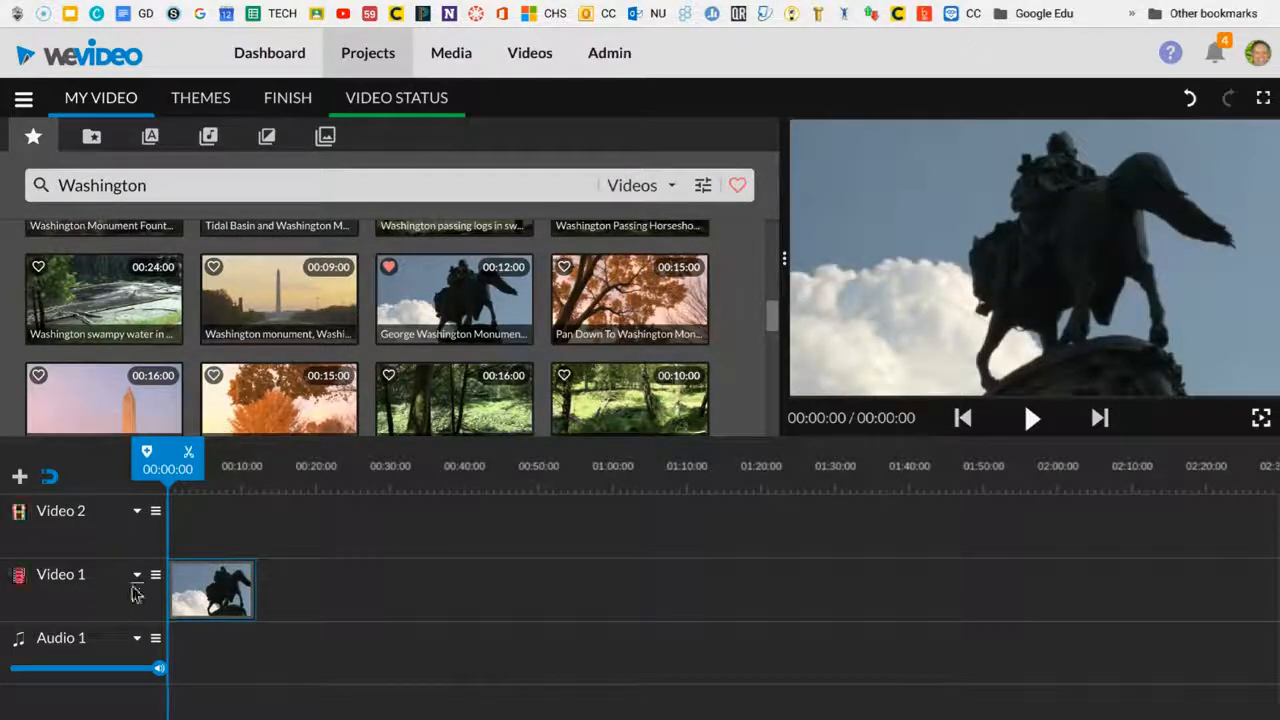
Add a new video track titled Video 3 and play the timeline through.
click(17, 474)
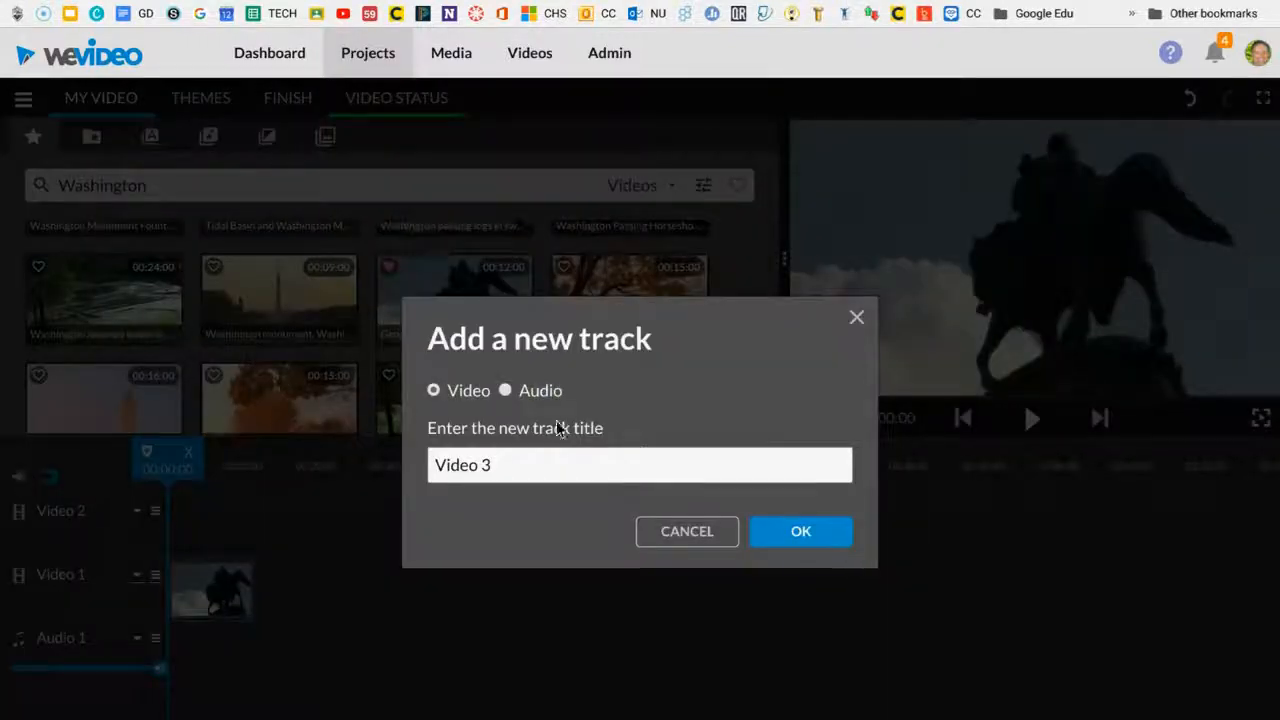
click(786, 531)
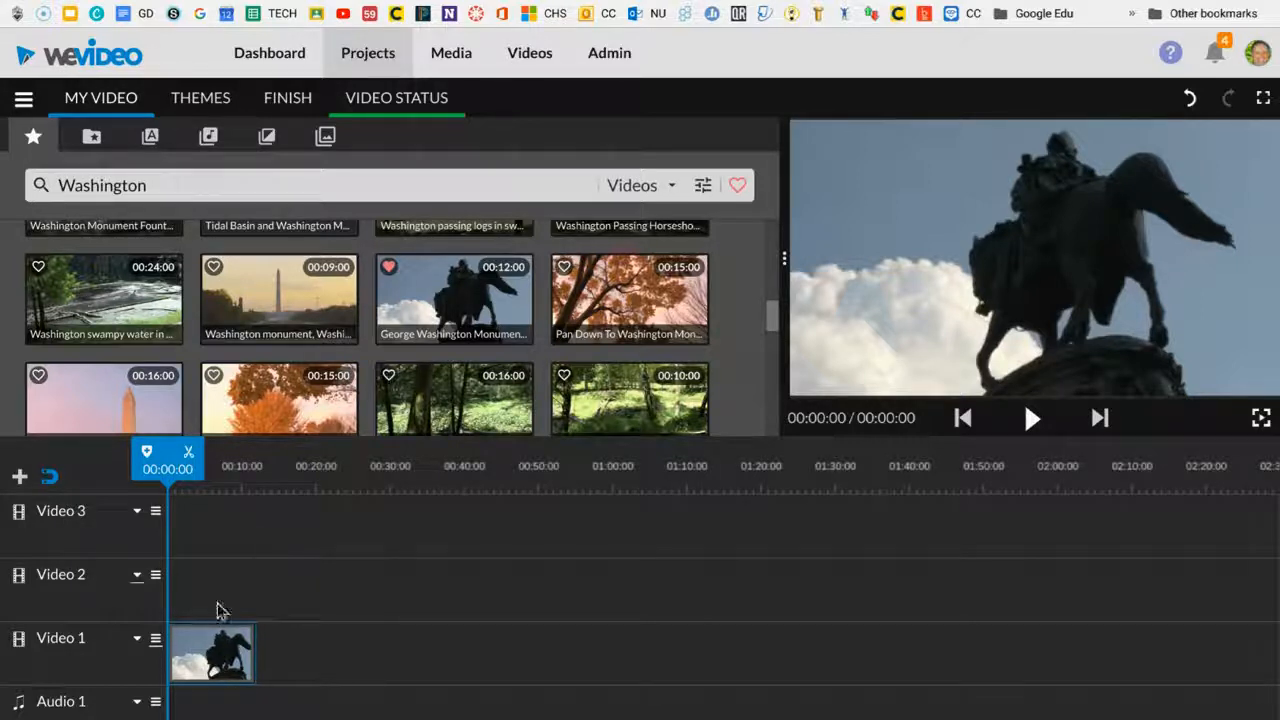
click(1028, 418)
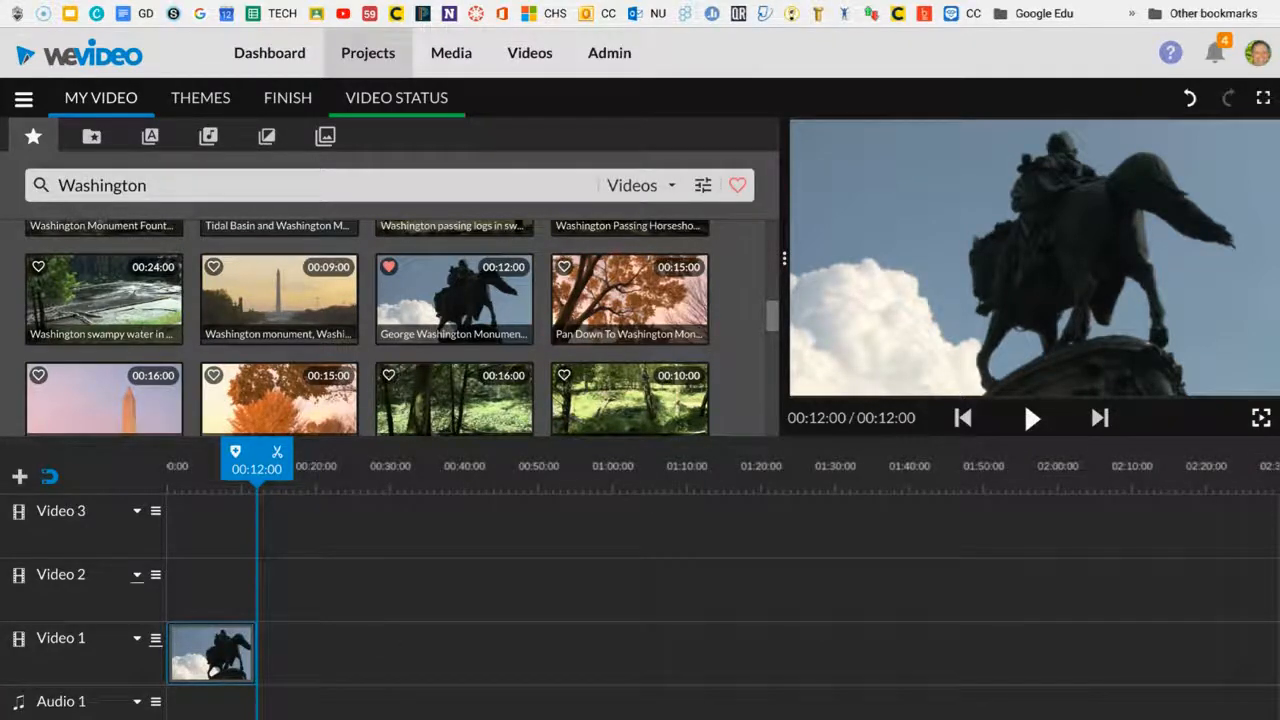
Add the Pan Down To Washington Monument clip to Video 1 directly after the statue clip and play across the cut.
key(plus)
key(plus)
key(plus)
key(plus)
key(plus)
key(plus)
key(plus)
key(plus)
key(plus)
key(plus)
key(plus)
key(plus)
key(plus)
key(plus)
key(plus)
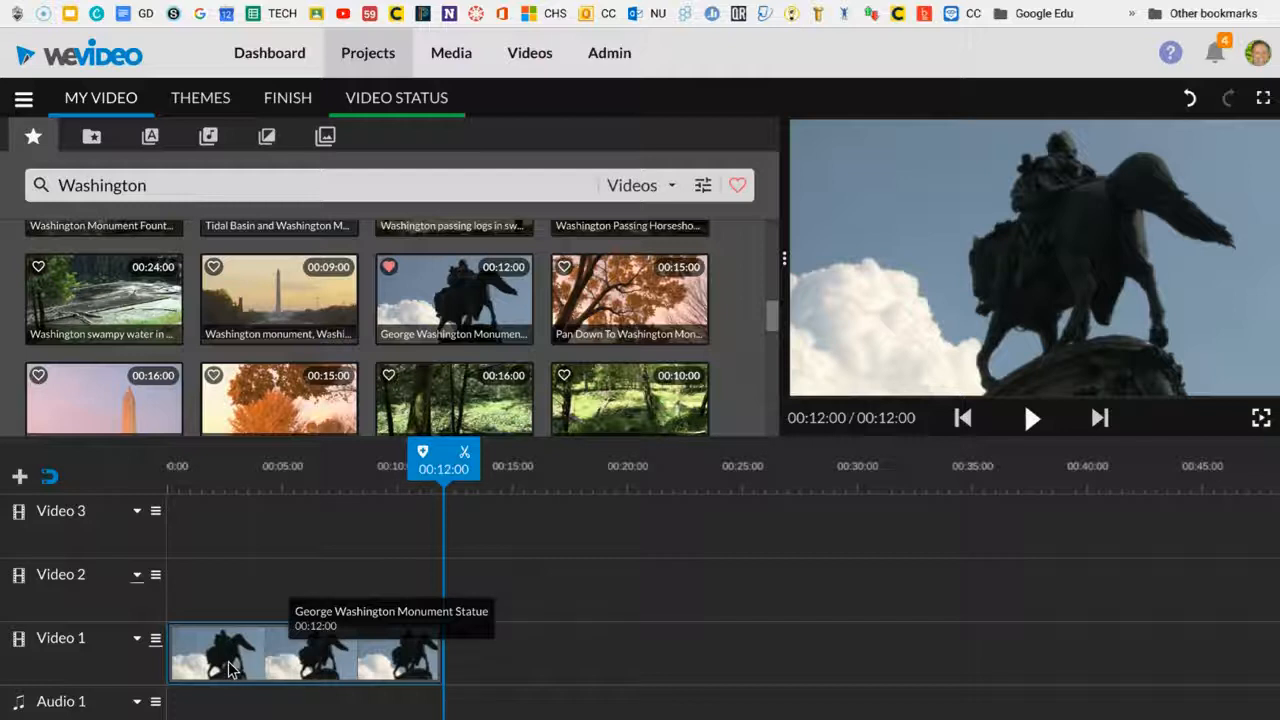
click(598, 312)
drag(598, 312, 460, 652)
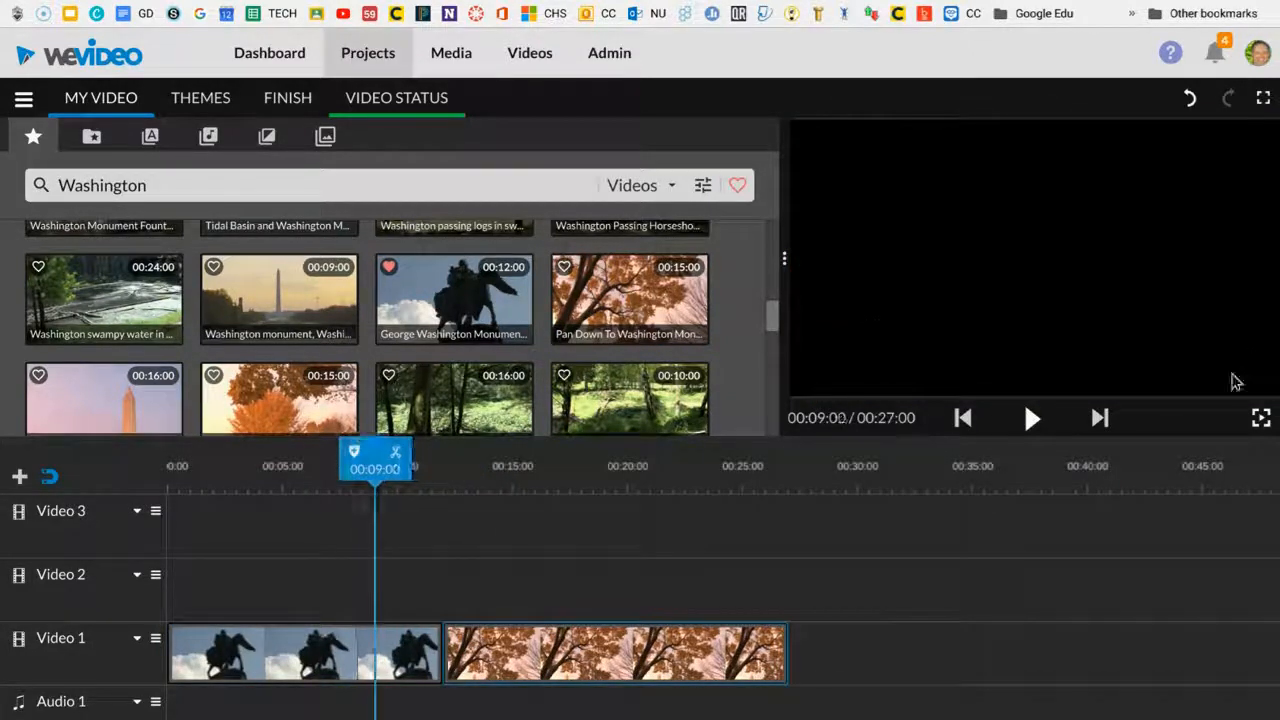
click(1031, 418)
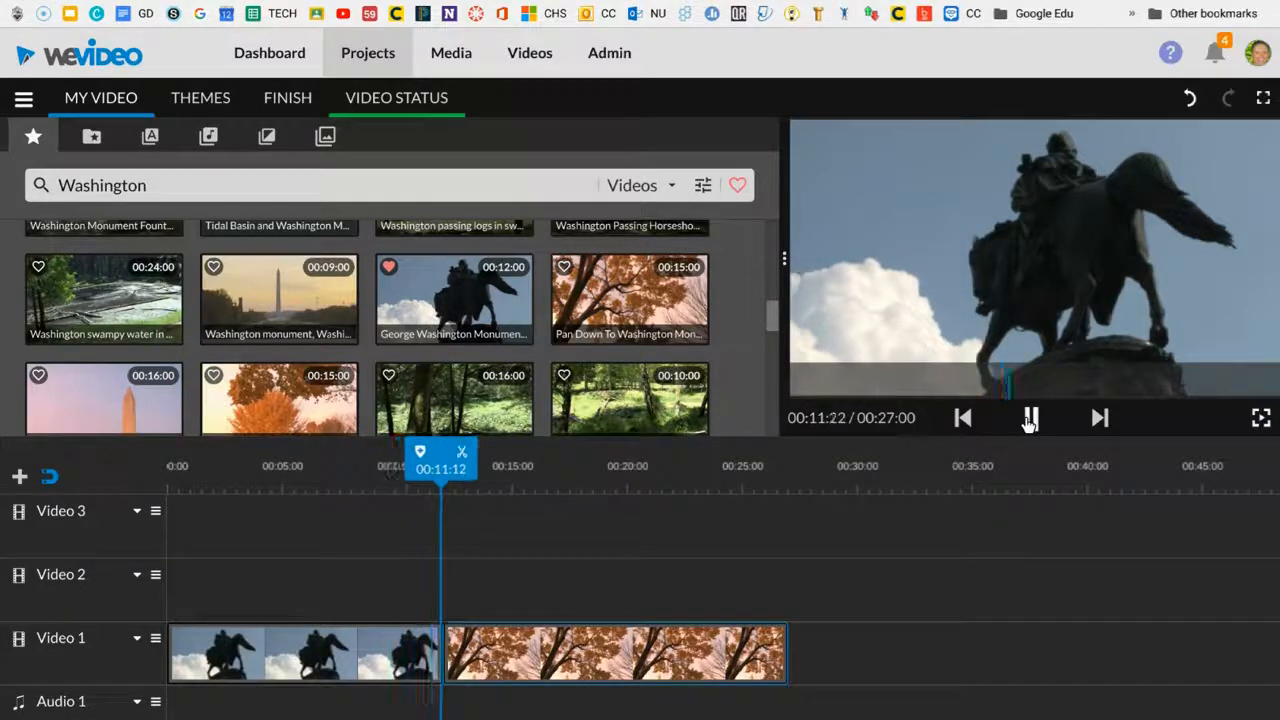
click(1031, 418)
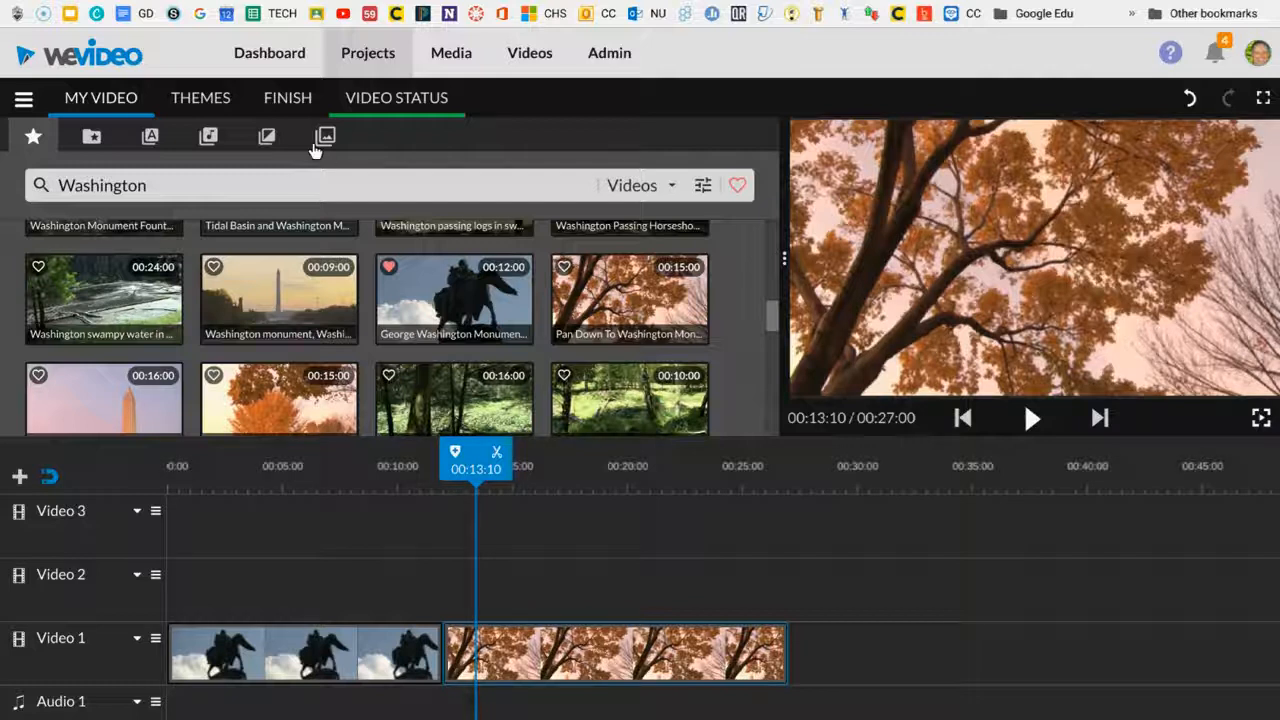
Trim the end of the Pan Down To Washington Monument clip to a length of 00:07:15 and play across the cut.
click(377, 520)
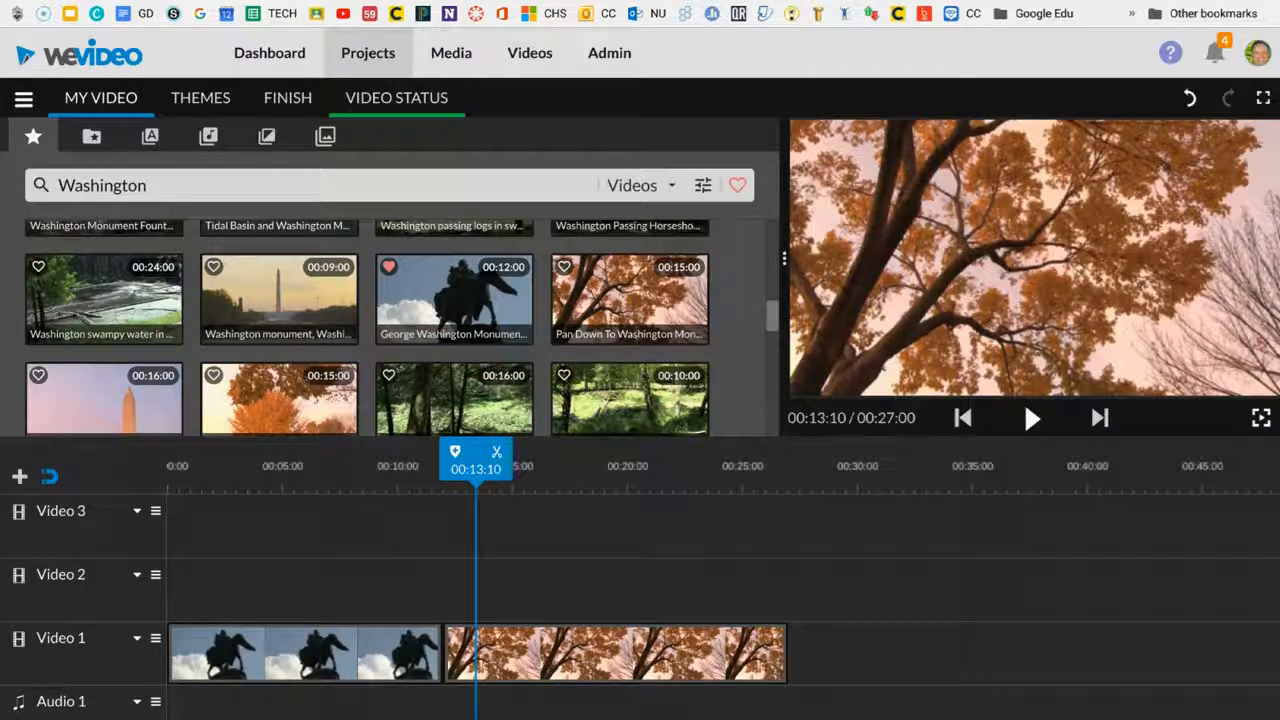
click(703, 670)
drag(770, 648, 594, 658)
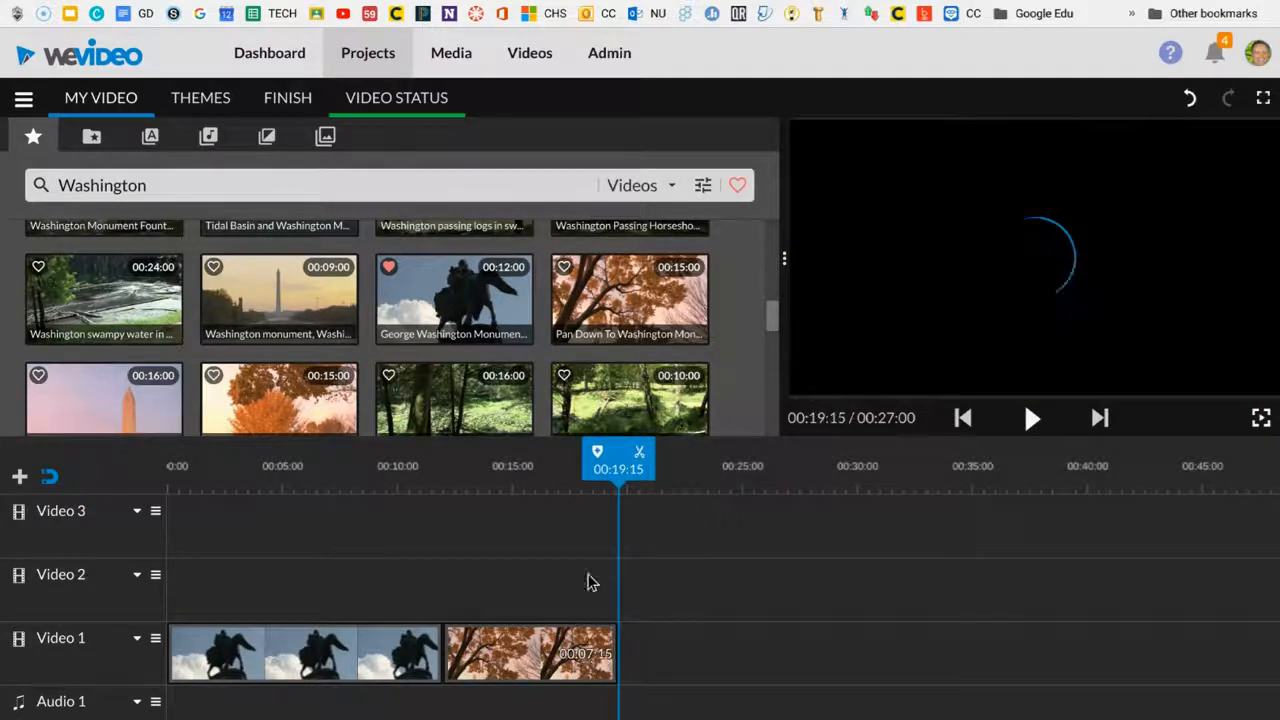
drag(564, 441, 443, 445)
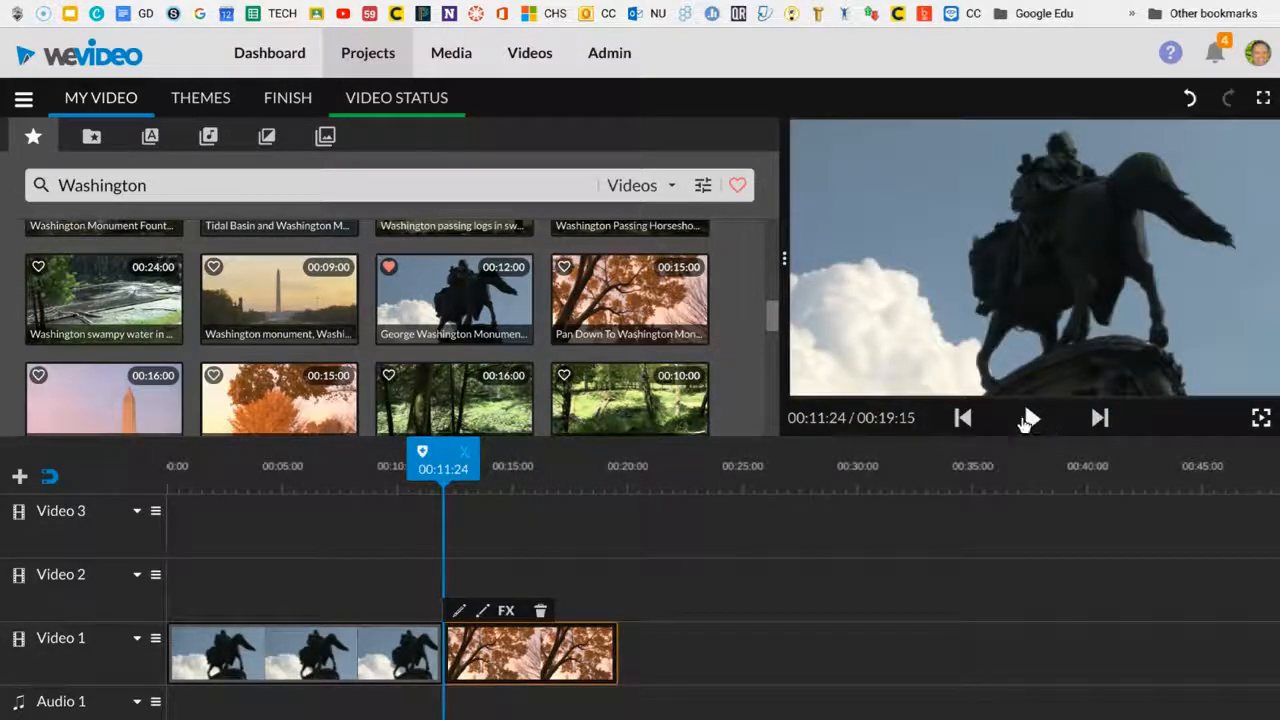
click(1027, 421)
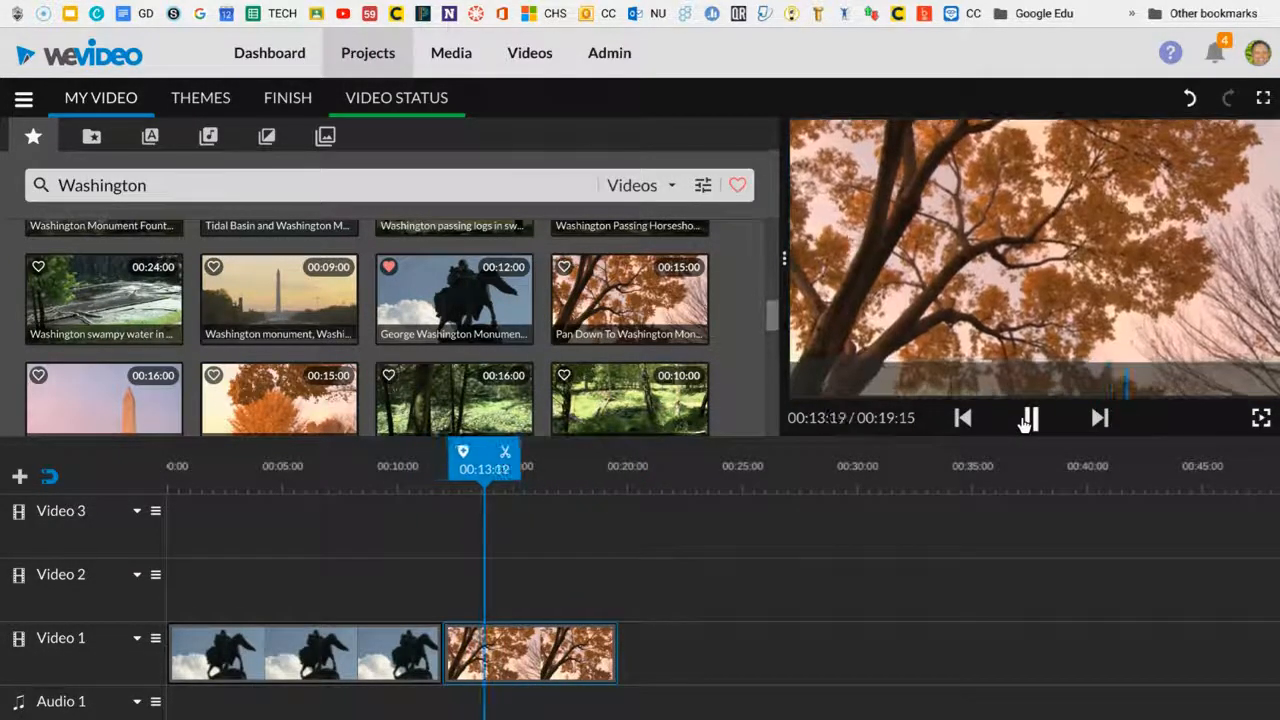
click(1027, 421)
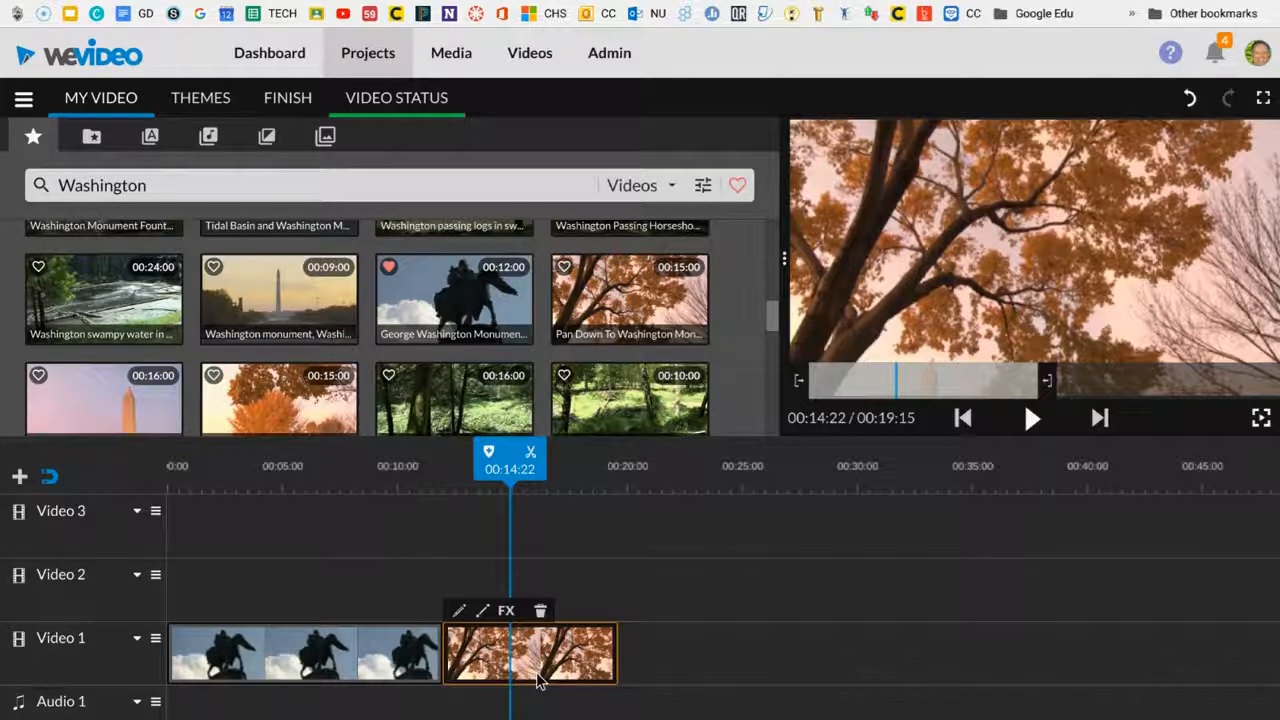
Extend the end of the trimmed Pan Down To Washington Monument clip back to its full 00:15:00 length.
drag(608, 652, 855, 667)
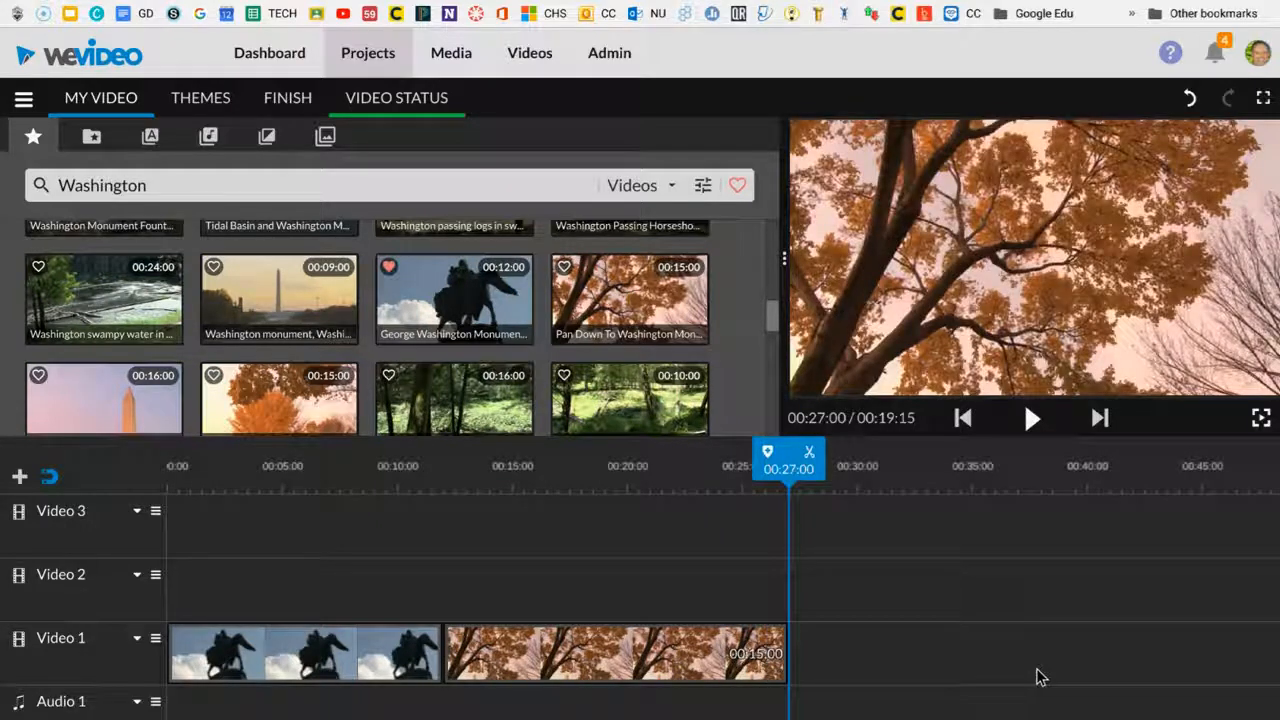
drag(1037, 670, 801, 666)
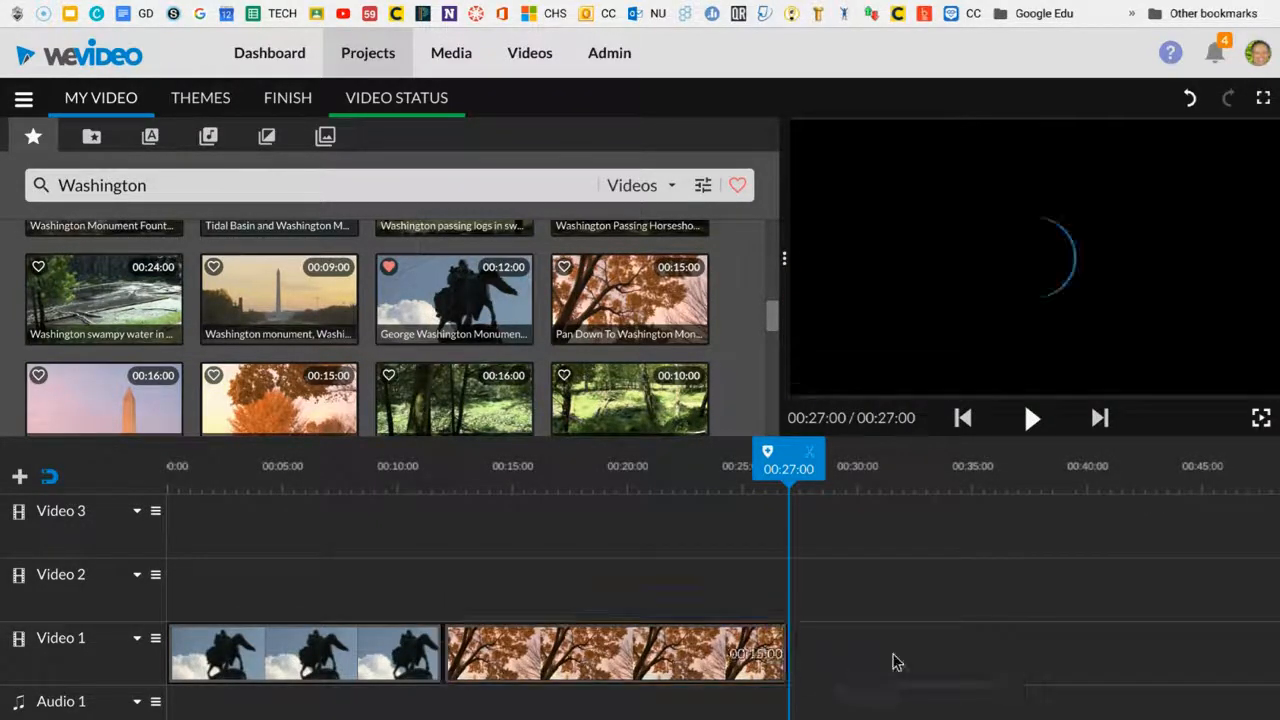
drag(810, 451, 896, 482)
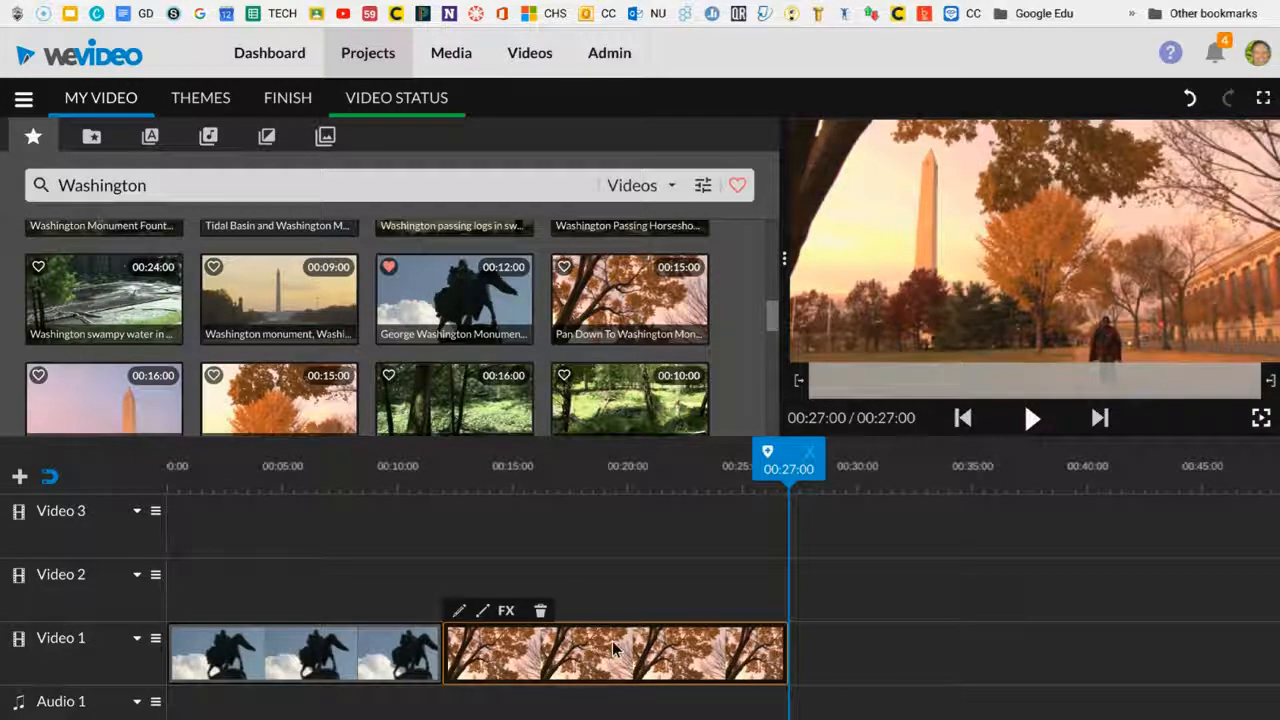
Scale the Pan Down To Washington Monument clip to 0.47 at position x 112, y 65, and move it to the start of Video 2.
click(457, 609)
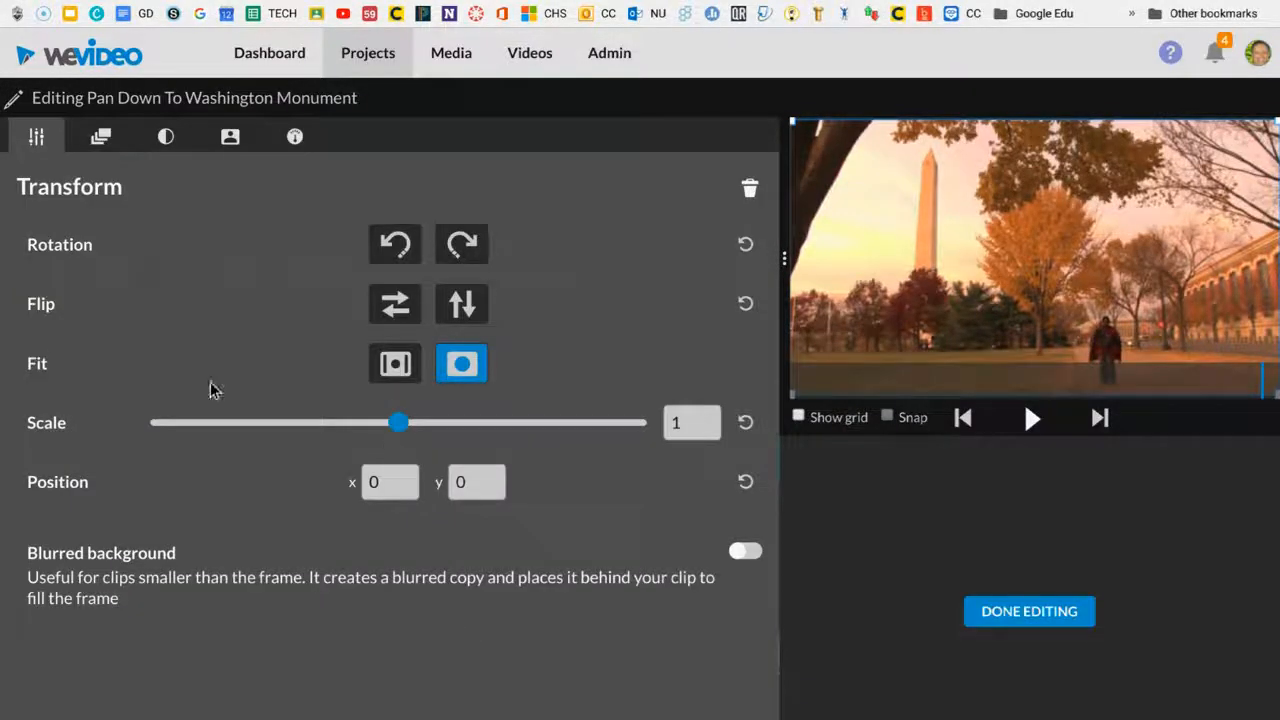
drag(397, 421, 263, 420)
drag(1009, 263, 905, 206)
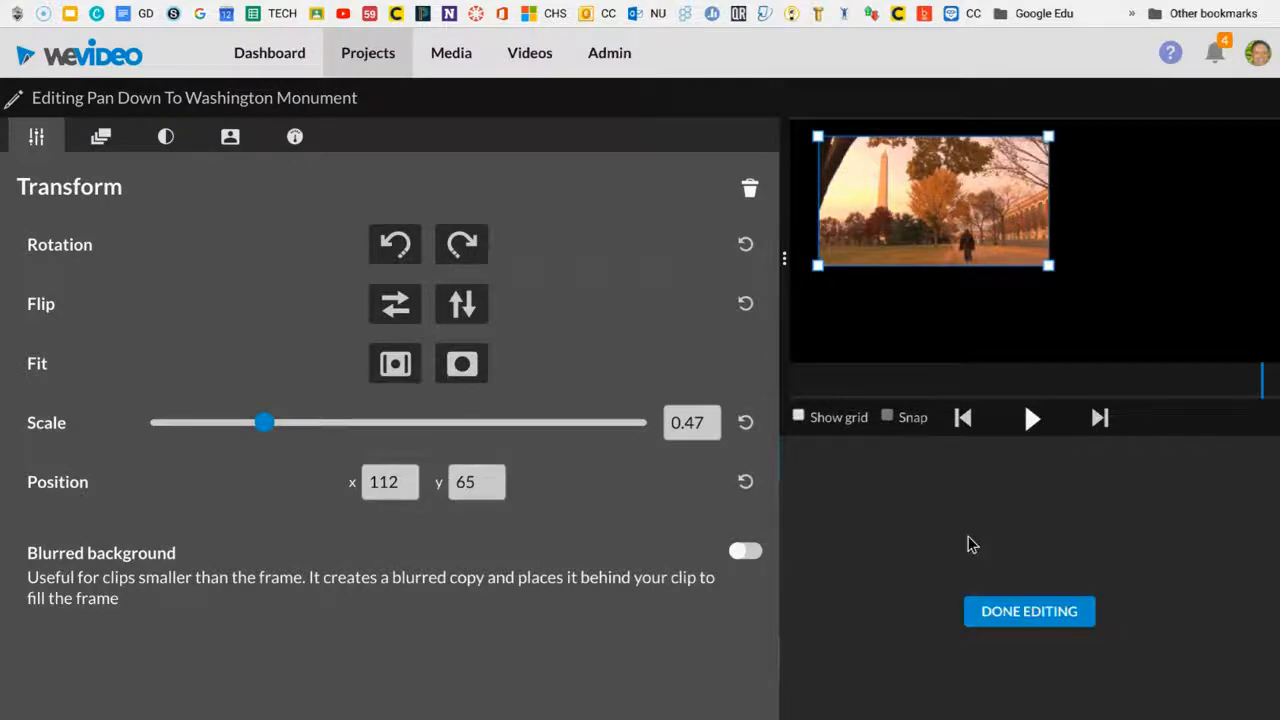
click(1000, 606)
drag(557, 660, 240, 578)
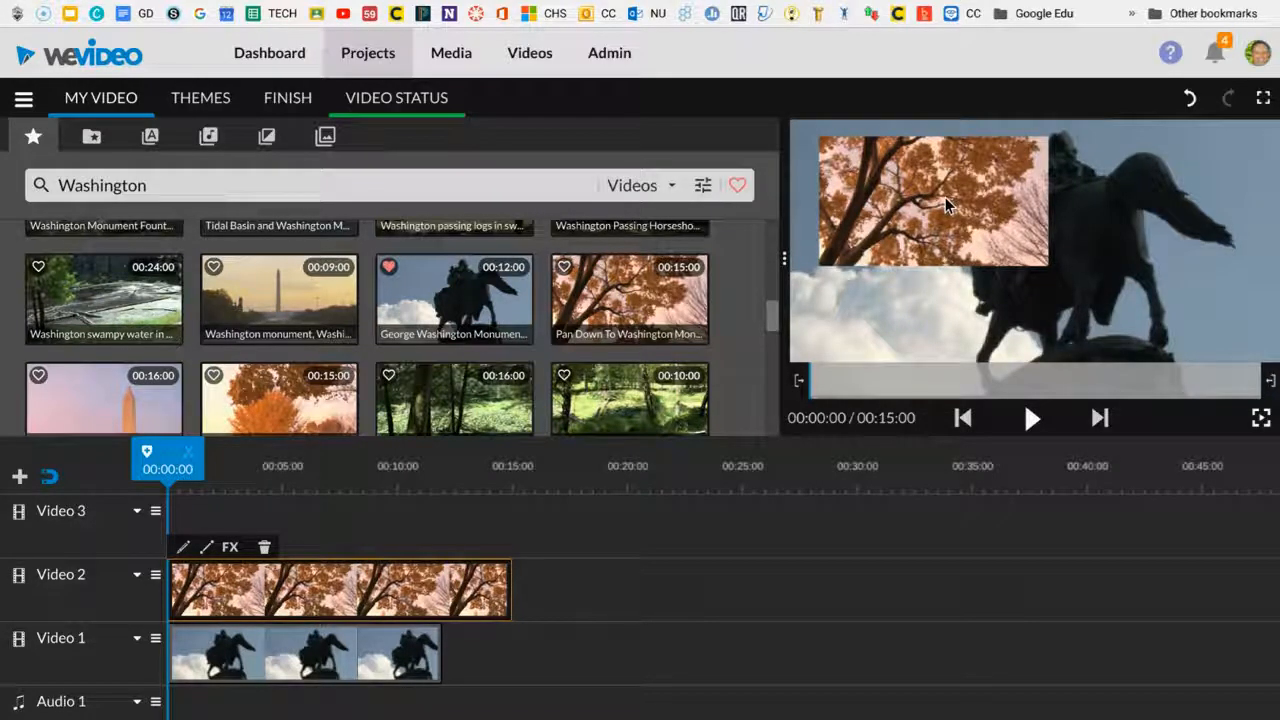
Scale the George Washington Monument Statue clip to 0.46 at position x 1010, y 71, beside the overlay, and preview both clips.
click(296, 655)
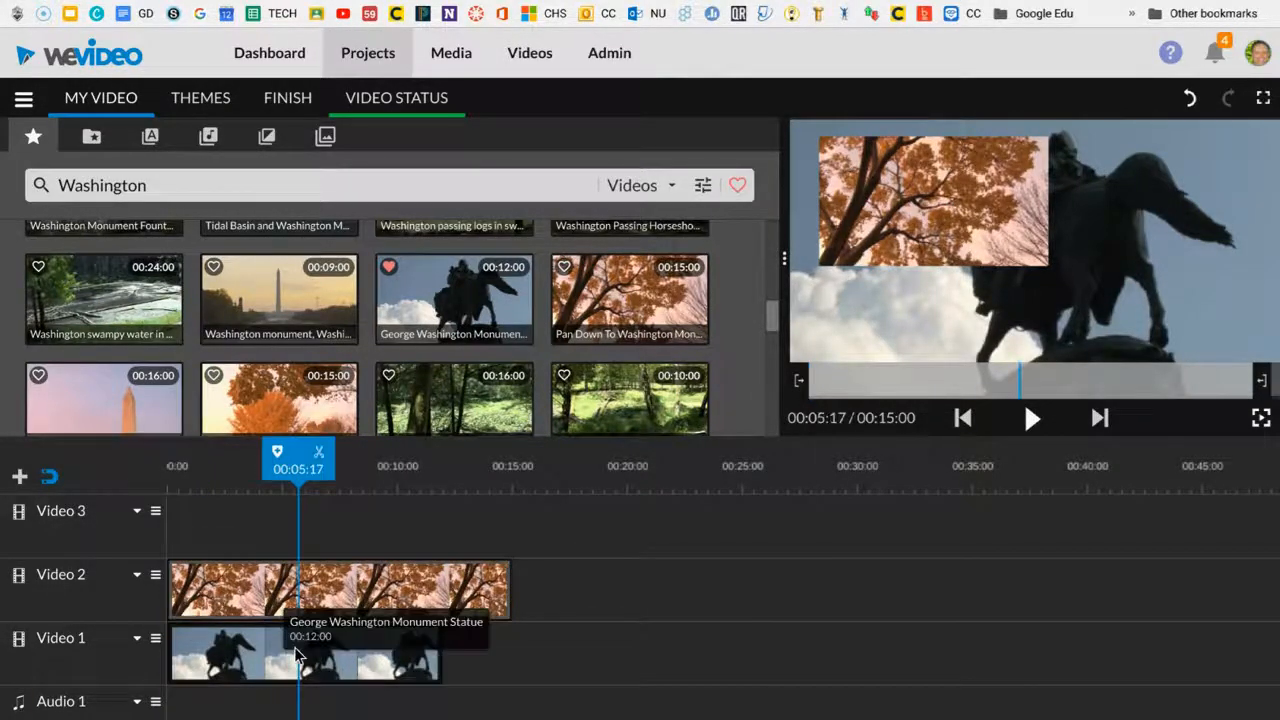
click(296, 655)
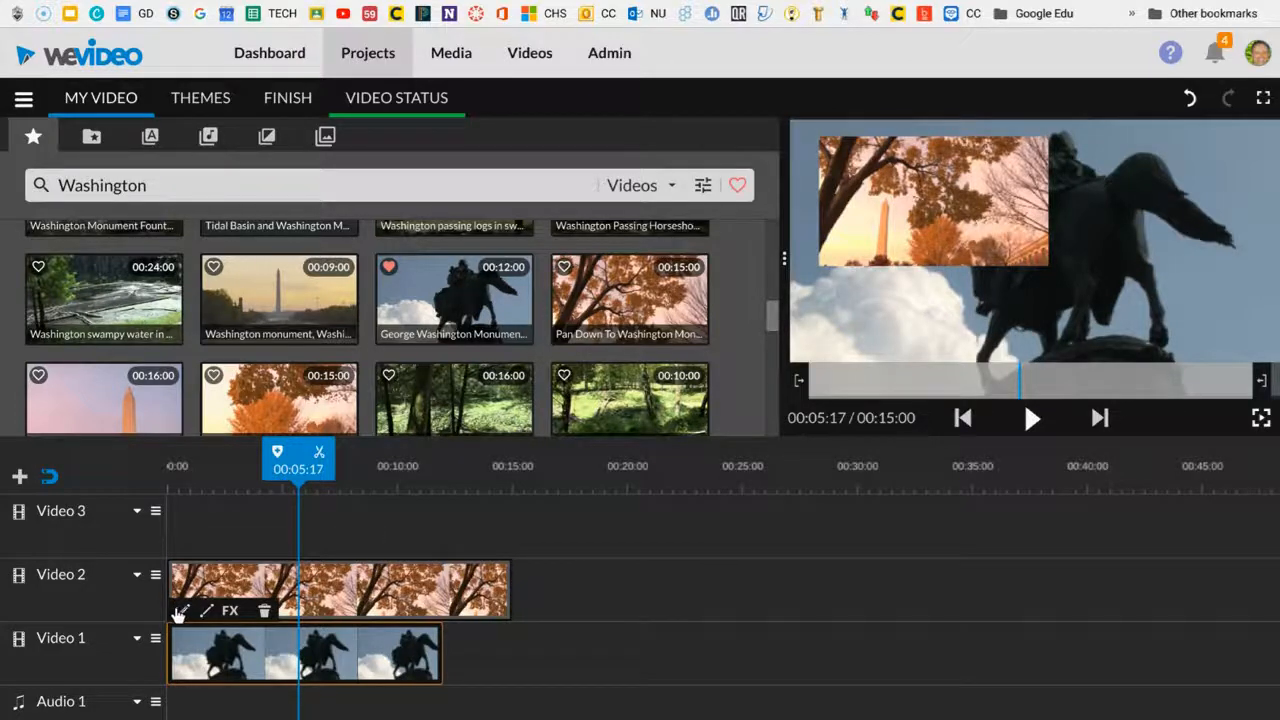
click(181, 611)
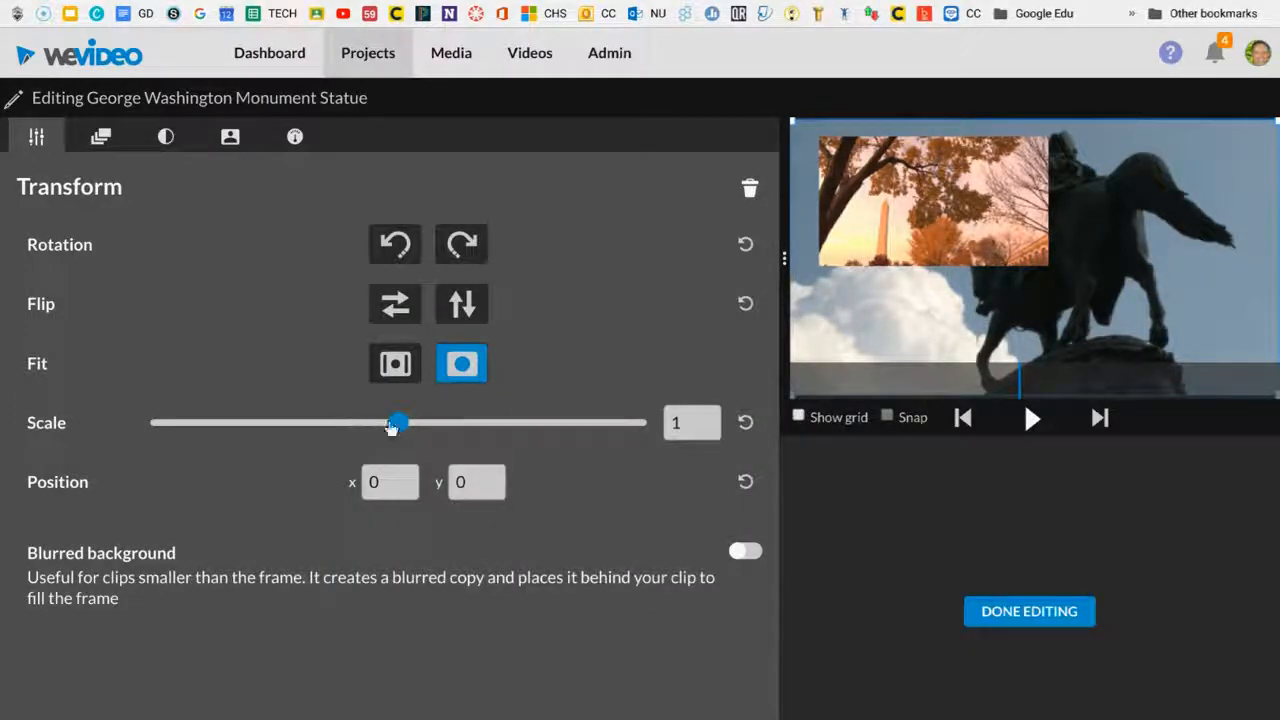
drag(392, 427, 245, 427)
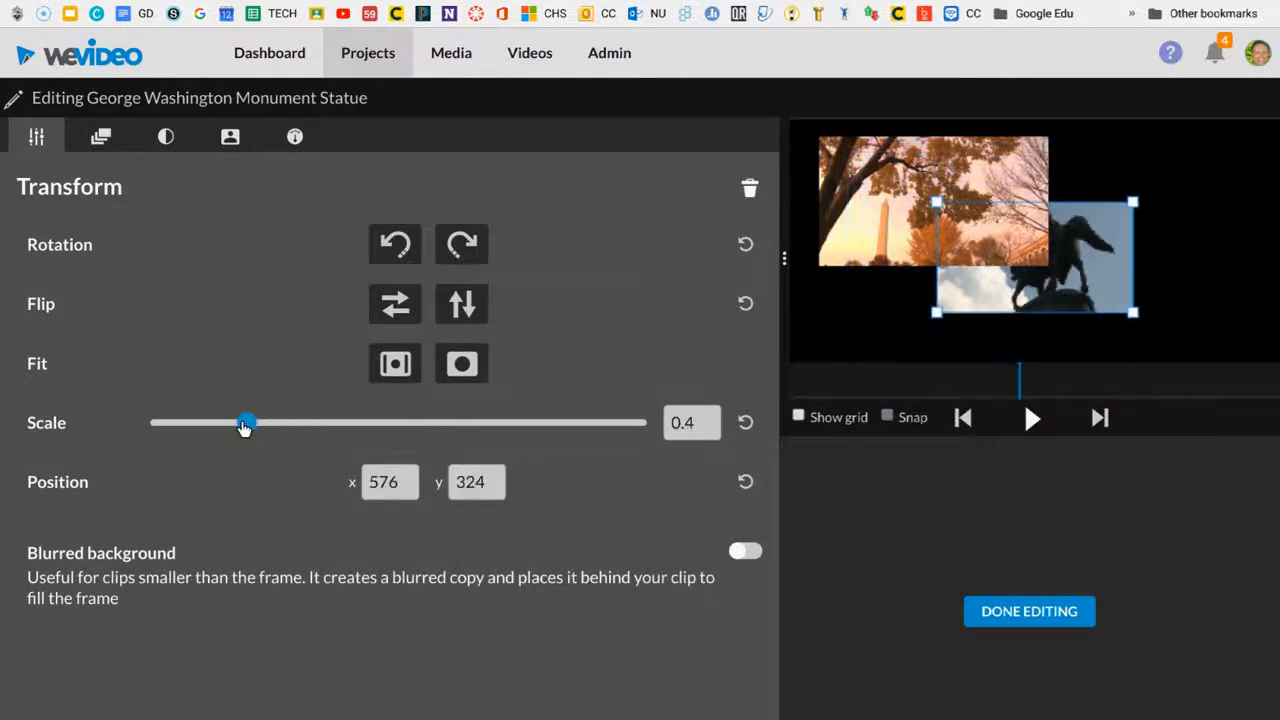
drag(1080, 269, 1192, 198)
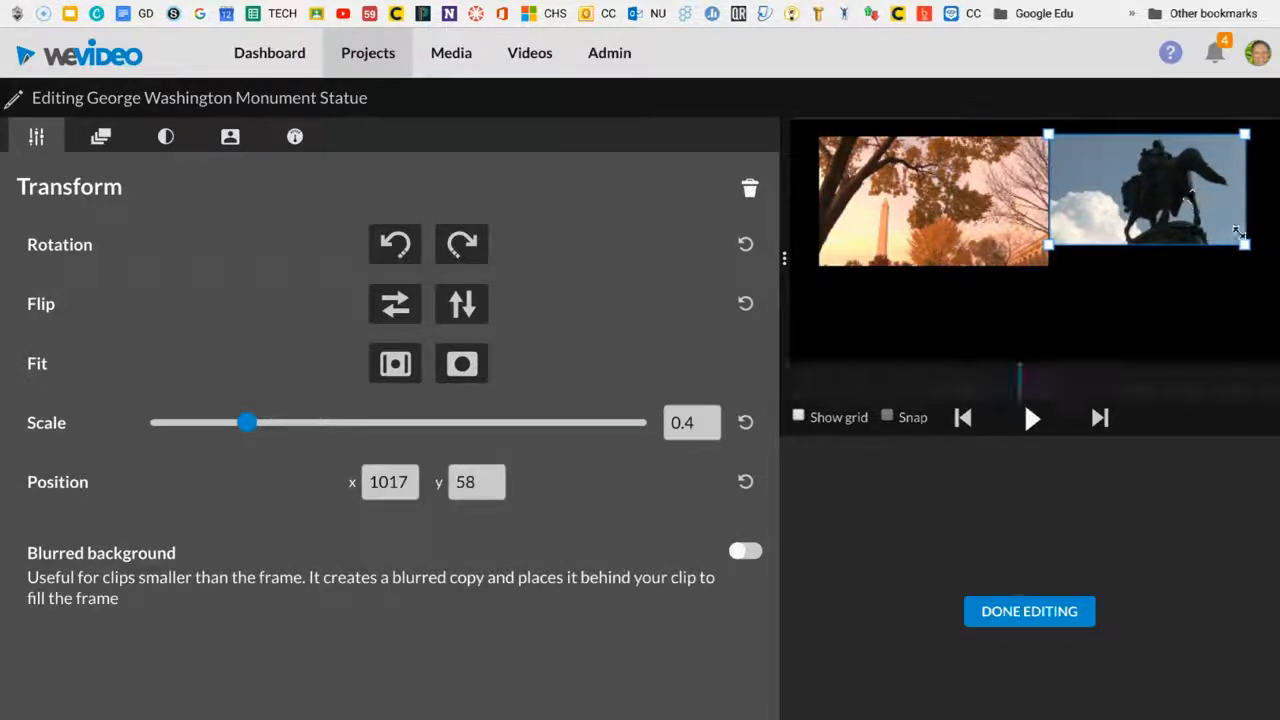
mouse_move(1232, 237)
mouse_down()
mouse_move(1247, 245)
mouse_move(1216, 238)
mouse_move(1226, 247)
mouse_up()
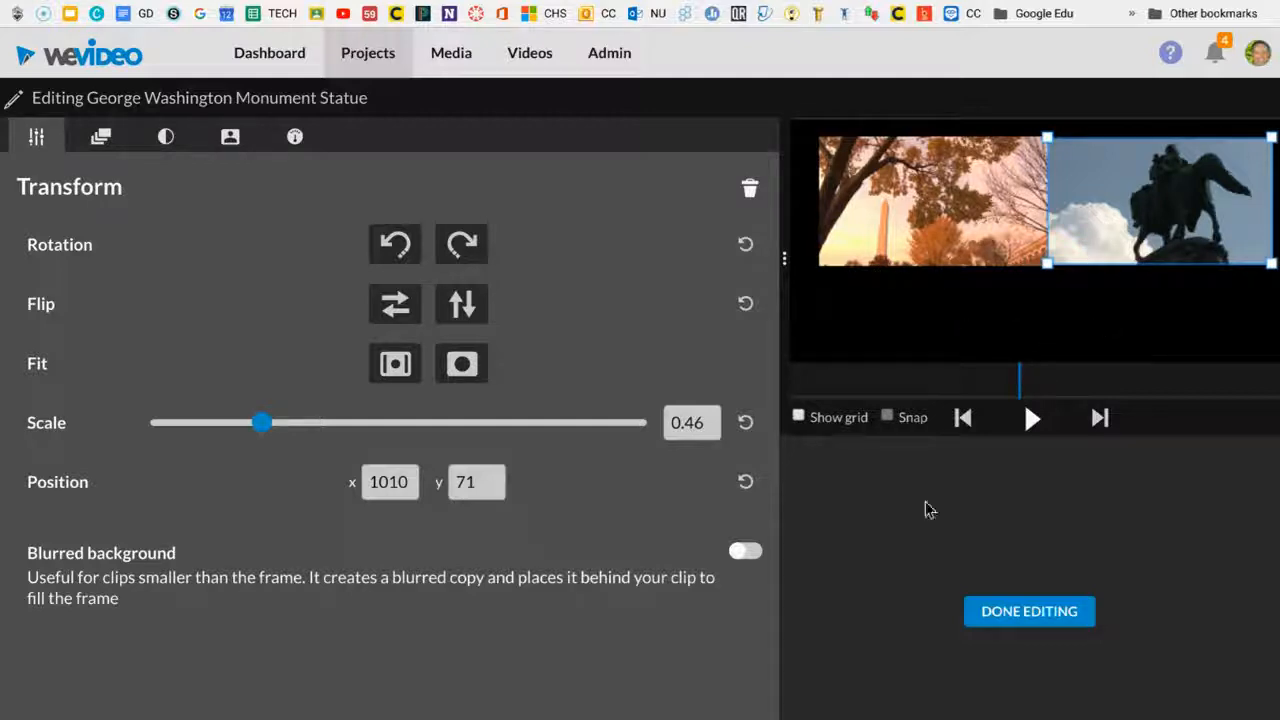
click(1030, 418)
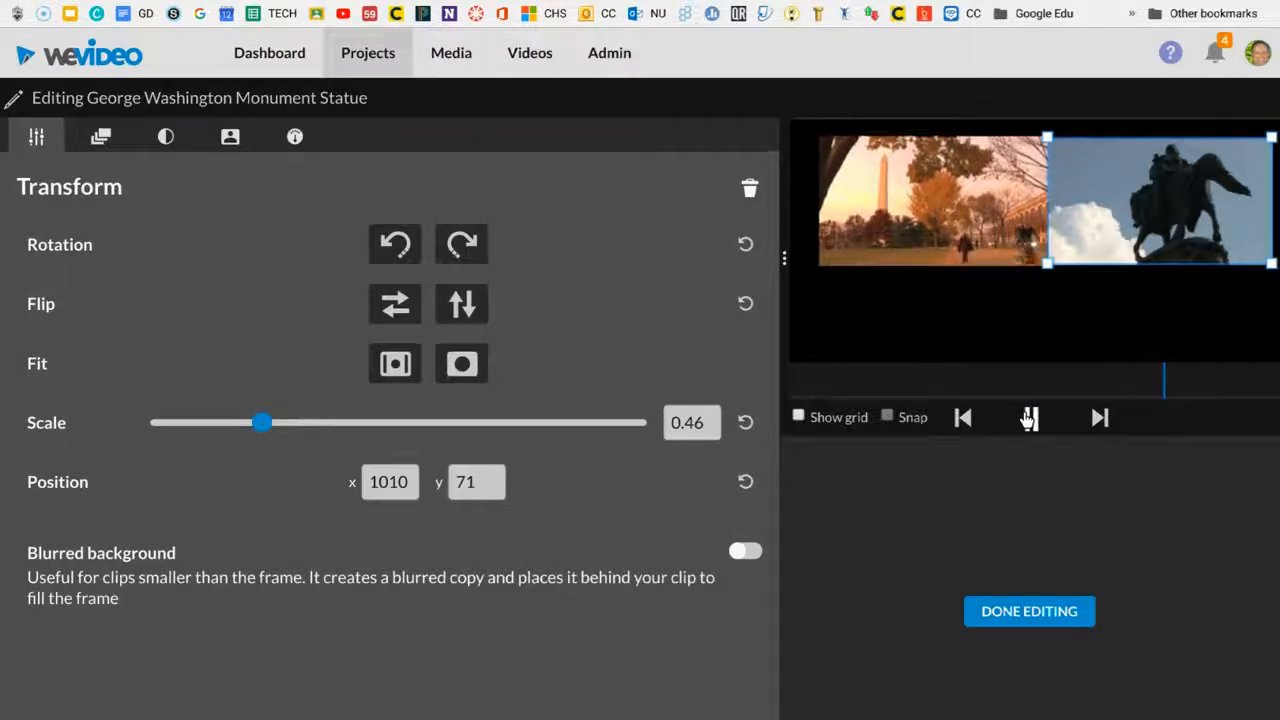
click(1030, 418)
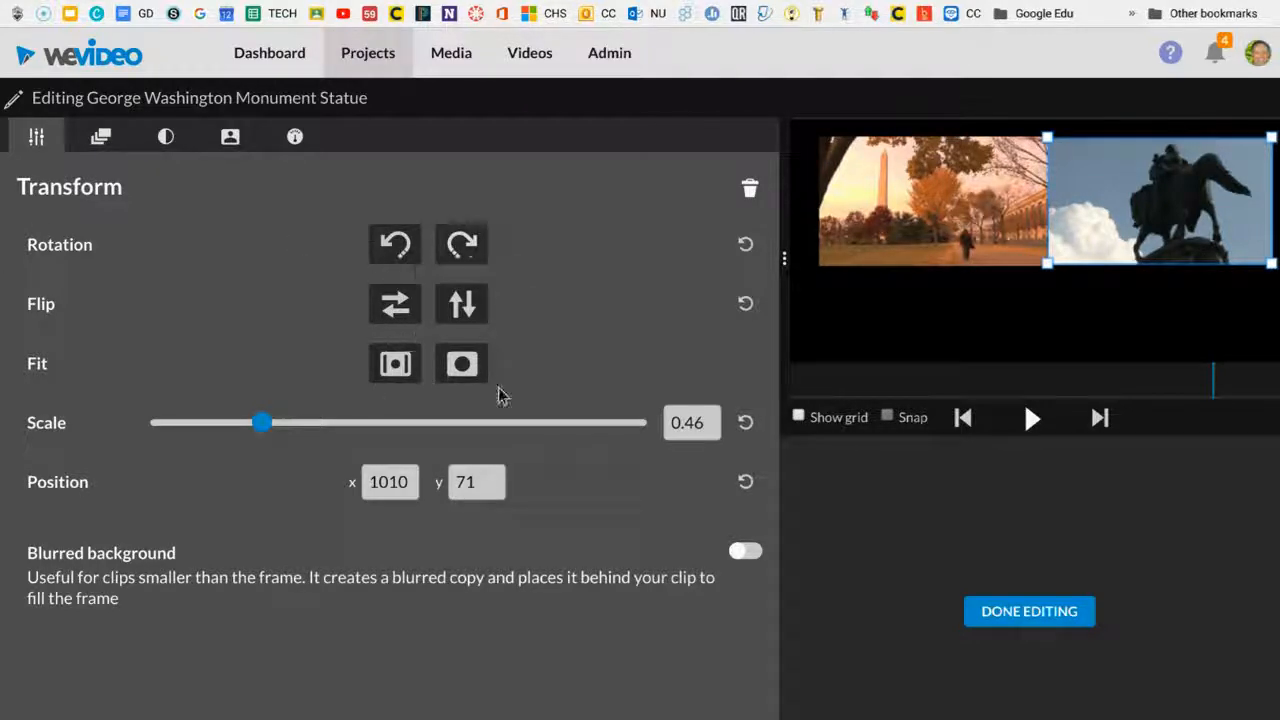
Set the statue clip's starting animation scale to 0.55 at position x 922, y 22, and look through its color and speed settings.
click(92, 138)
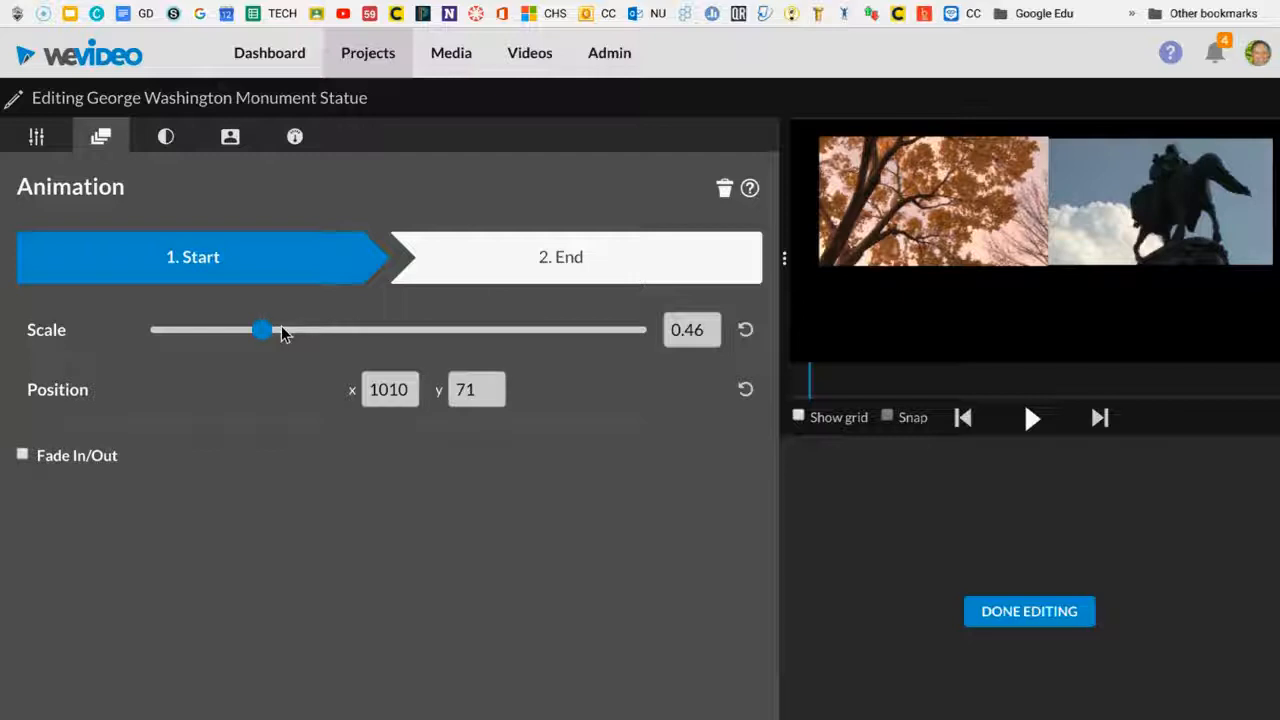
drag(255, 333, 283, 343)
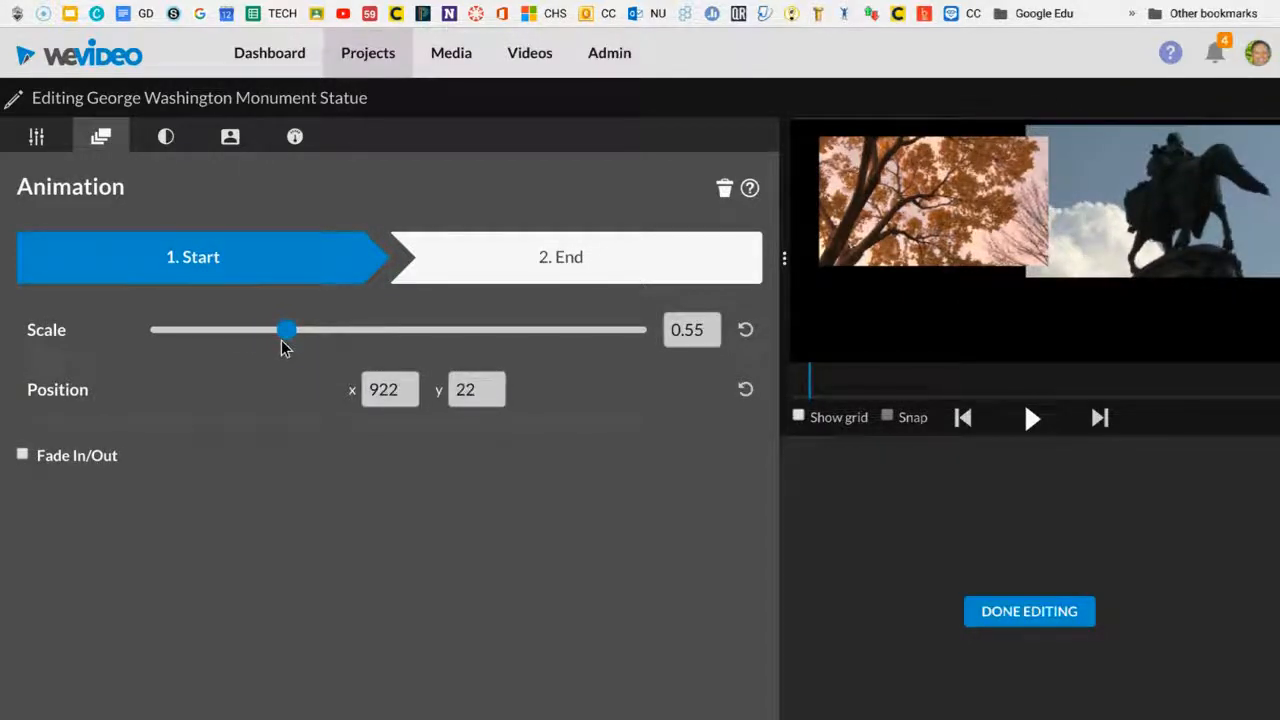
click(158, 136)
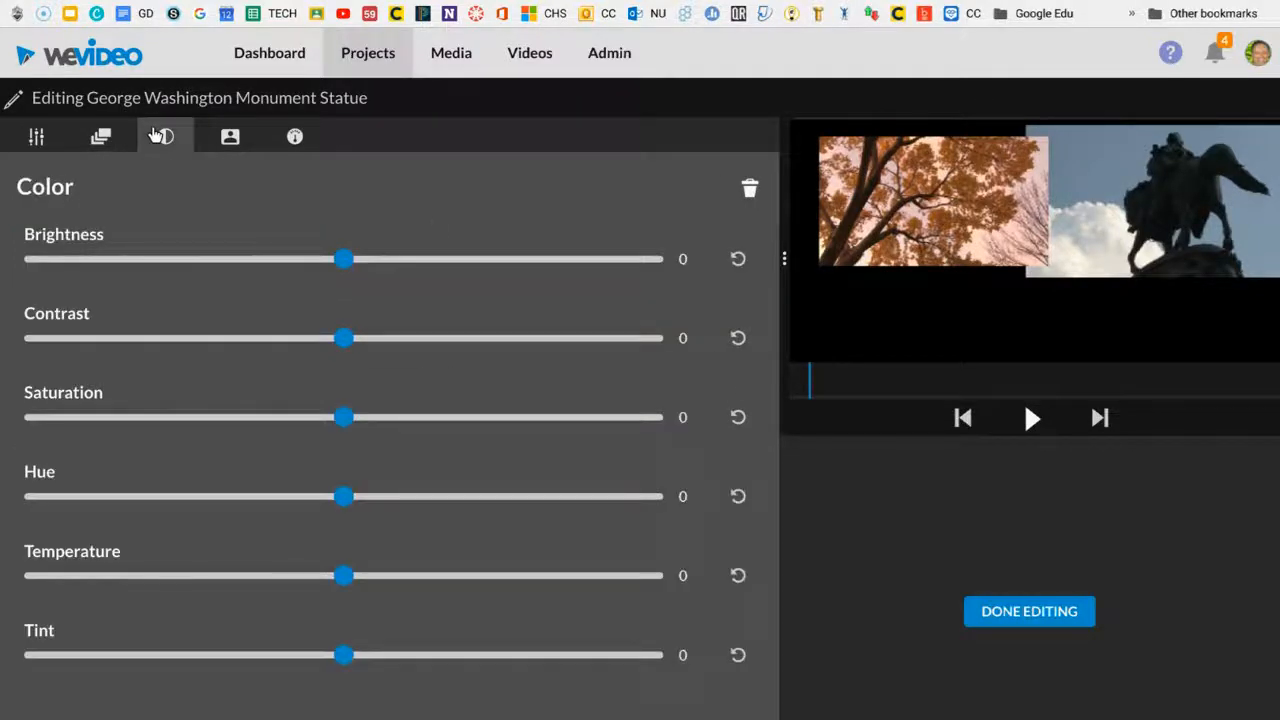
click(229, 137)
click(293, 137)
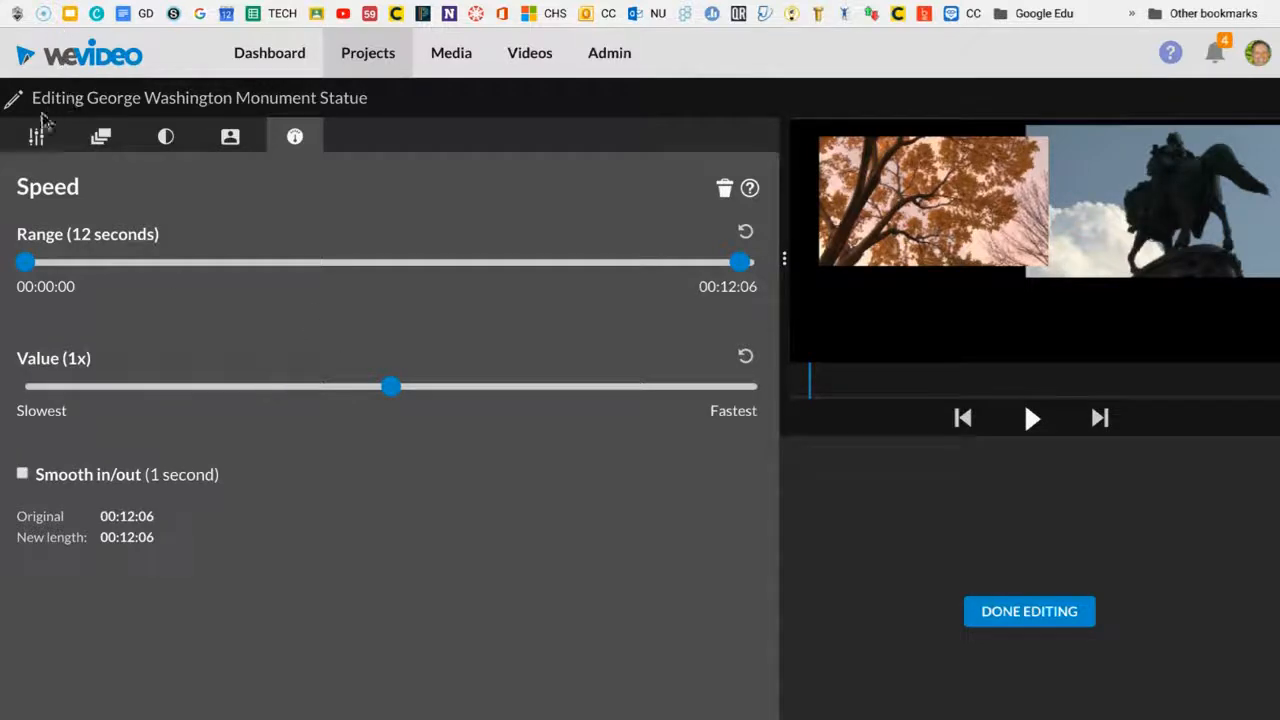
click(1023, 608)
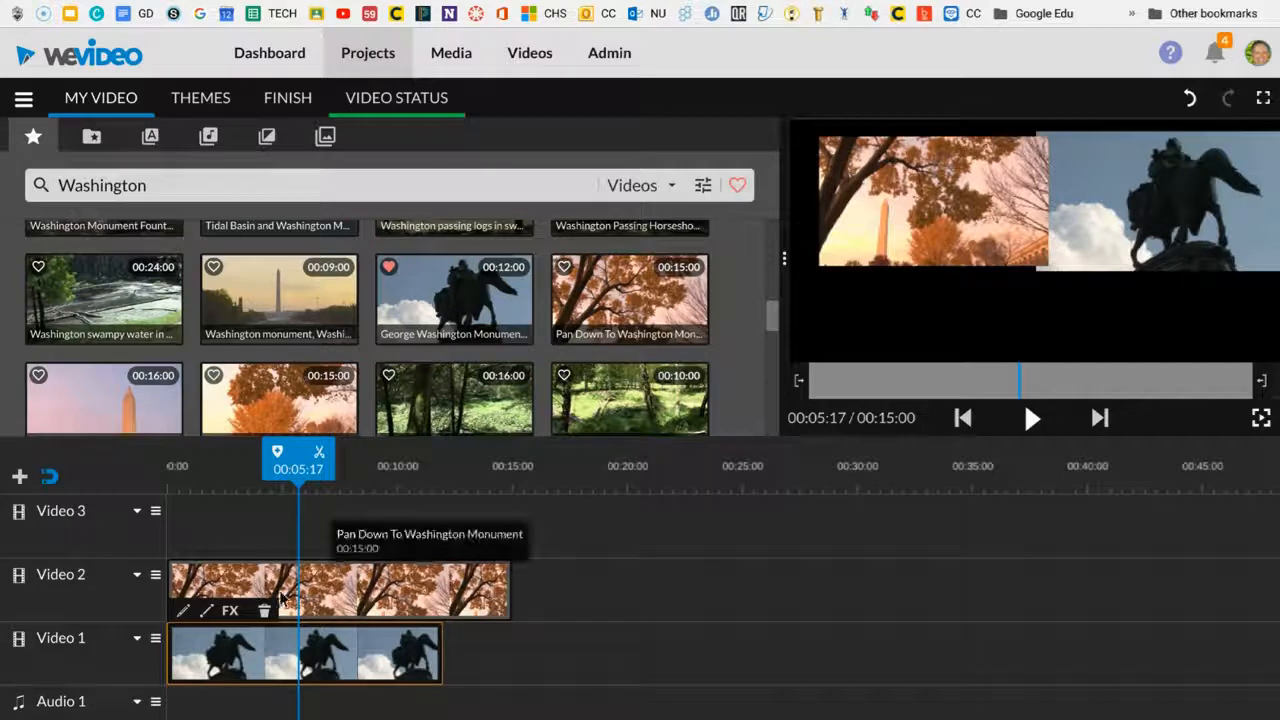
Apply the Vignette effect to the statue clip only and play the result.
click(228, 612)
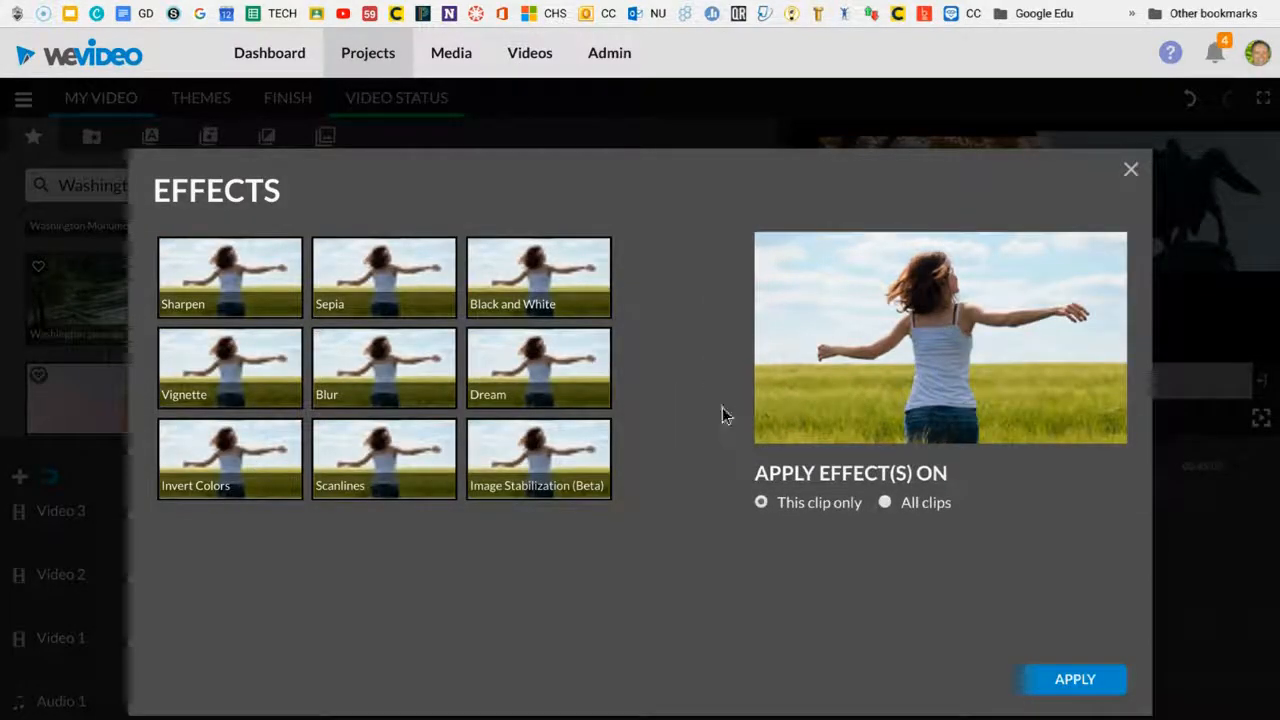
click(200, 373)
click(1068, 681)
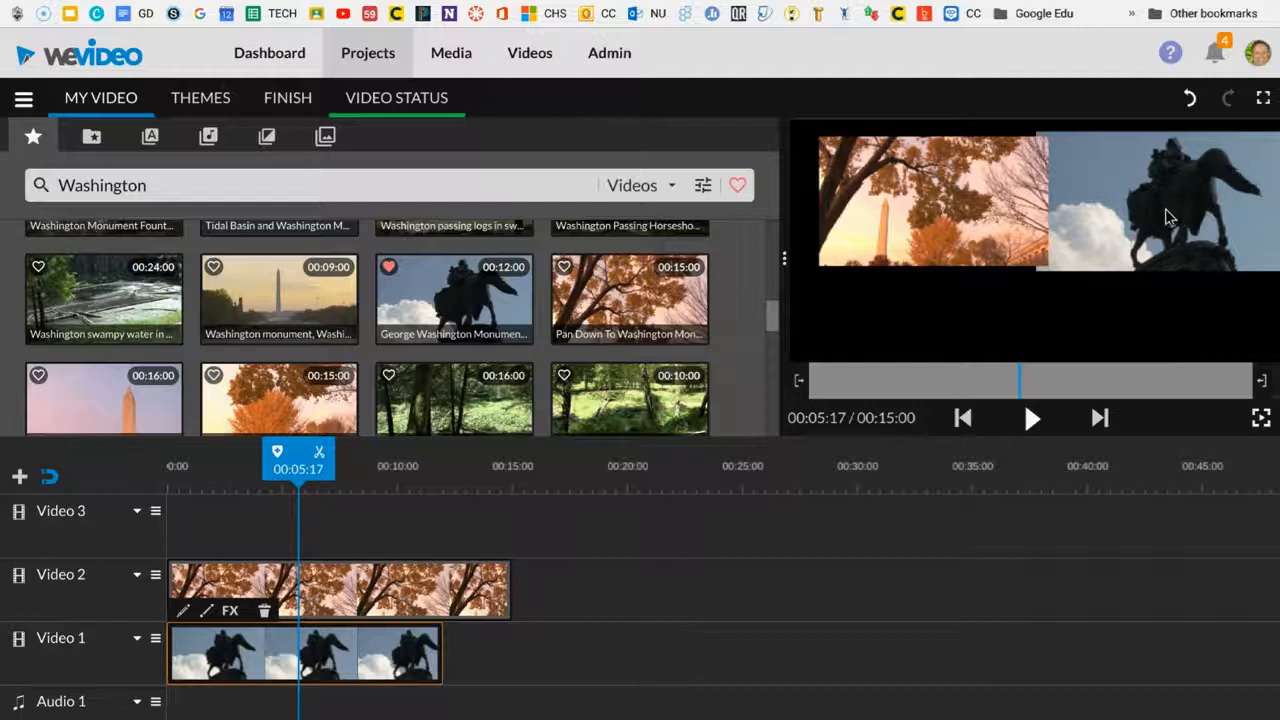
click(1030, 420)
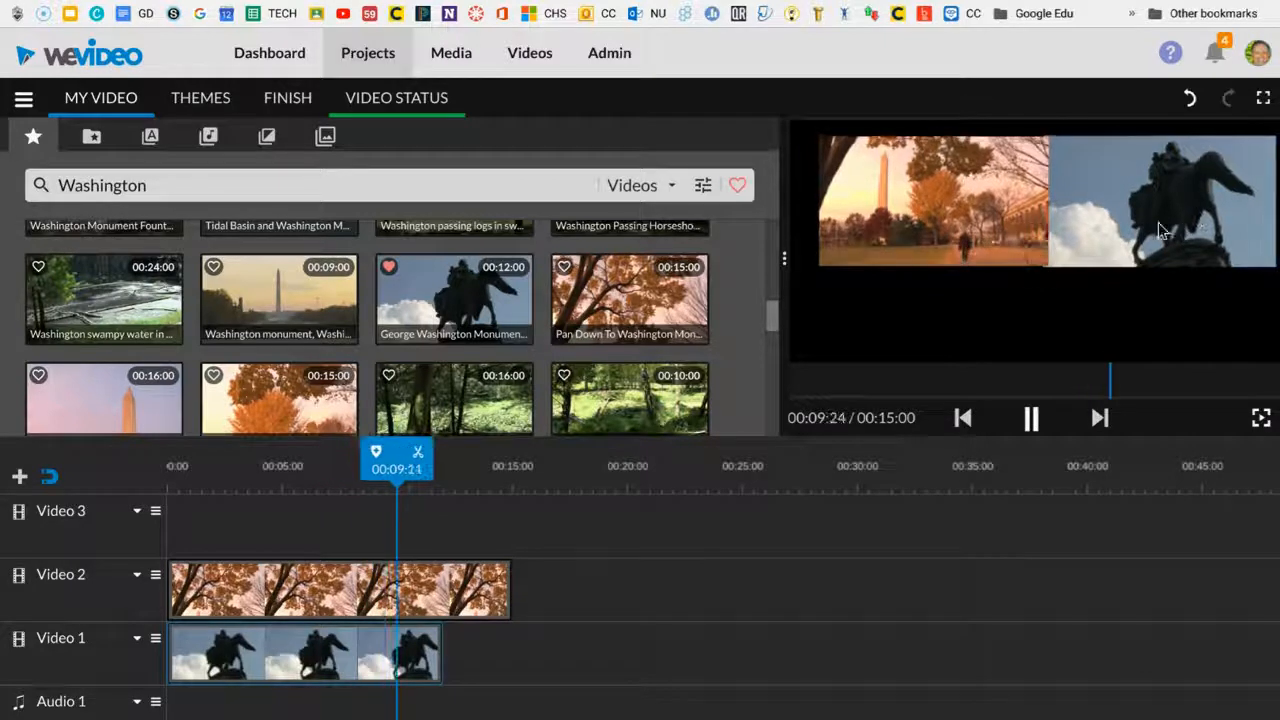
View the fade in/out settings of the statue clip on Video 1.
click(310, 658)
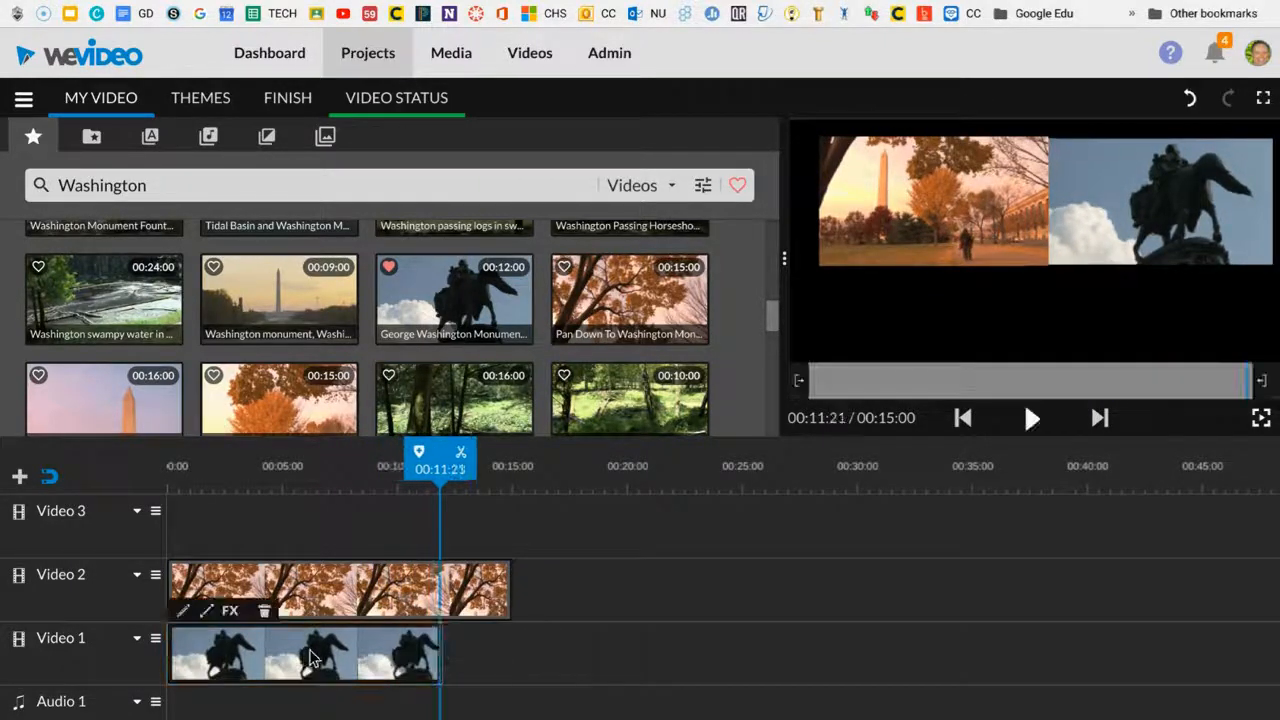
click(203, 611)
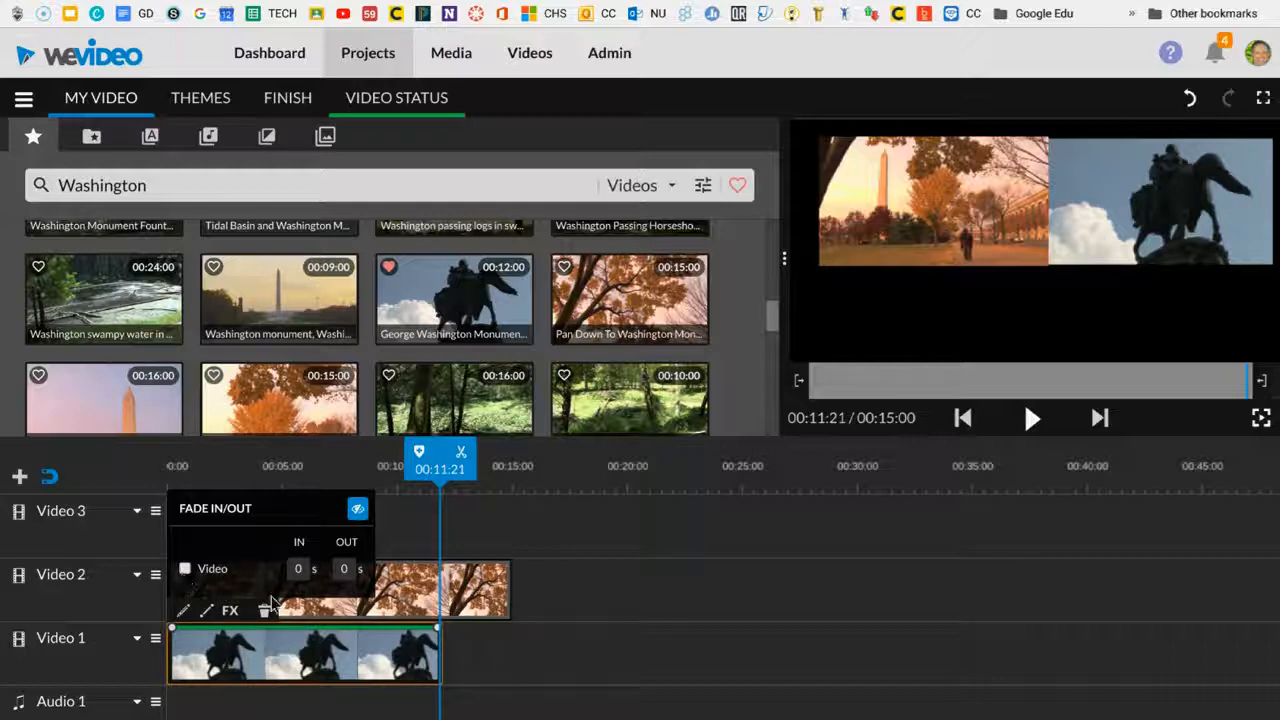
click(417, 540)
Try to move the Pan Down To Washington Monument clip from Video 2 to Video 1 after the statue clip.
click(301, 591)
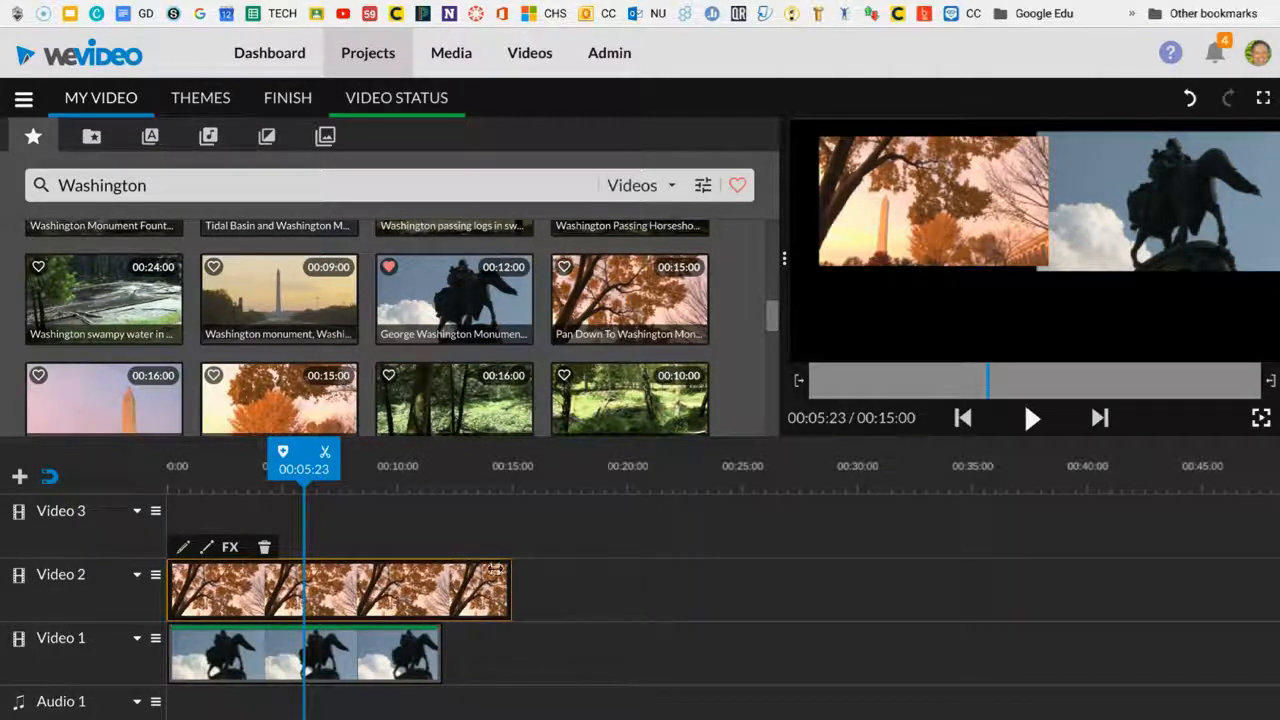
drag(433, 594, 684, 656)
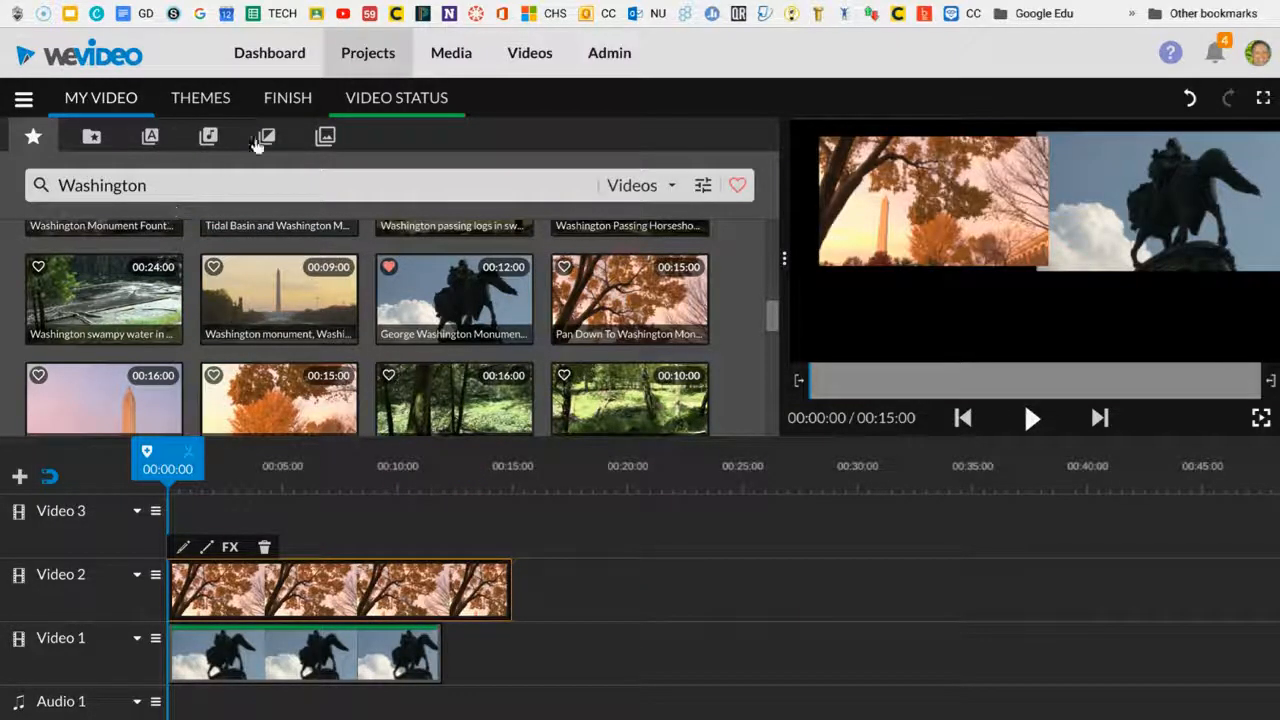
Add the Shots of the World War, 1917-1918 video from My media to the start of Video 3 and play it.
click(91, 136)
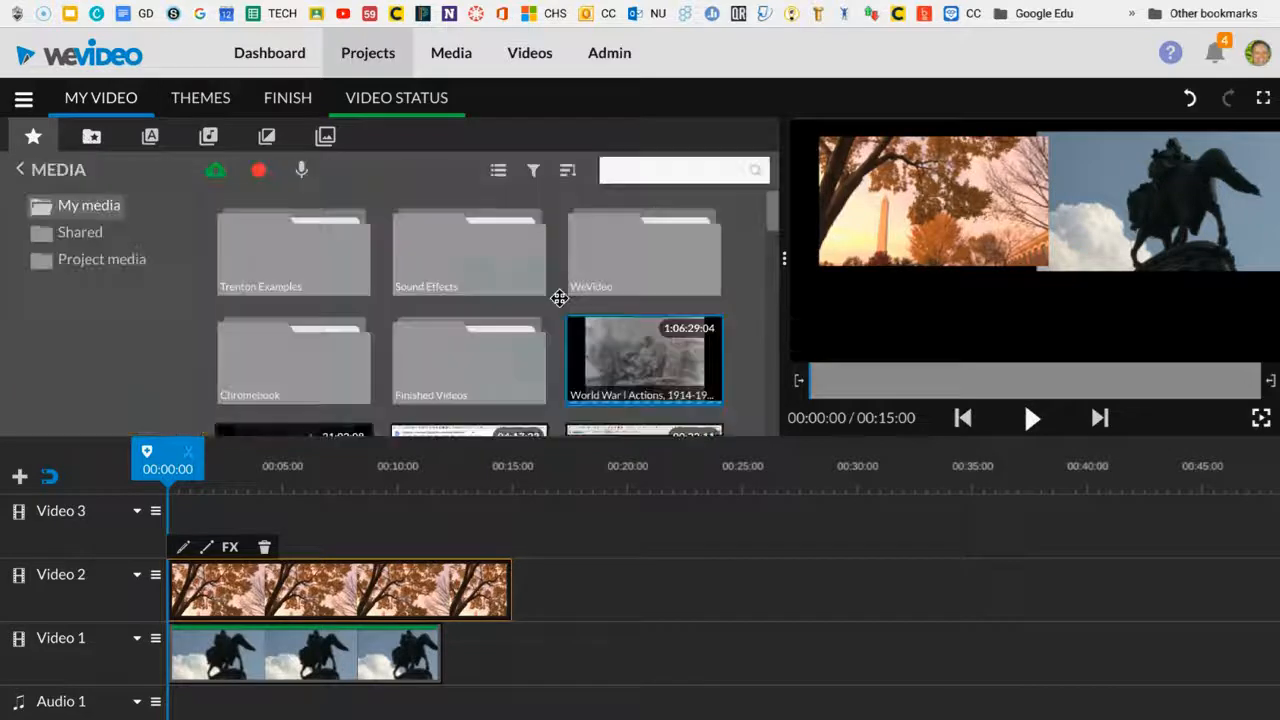
scroll(471, 291, down, 3)
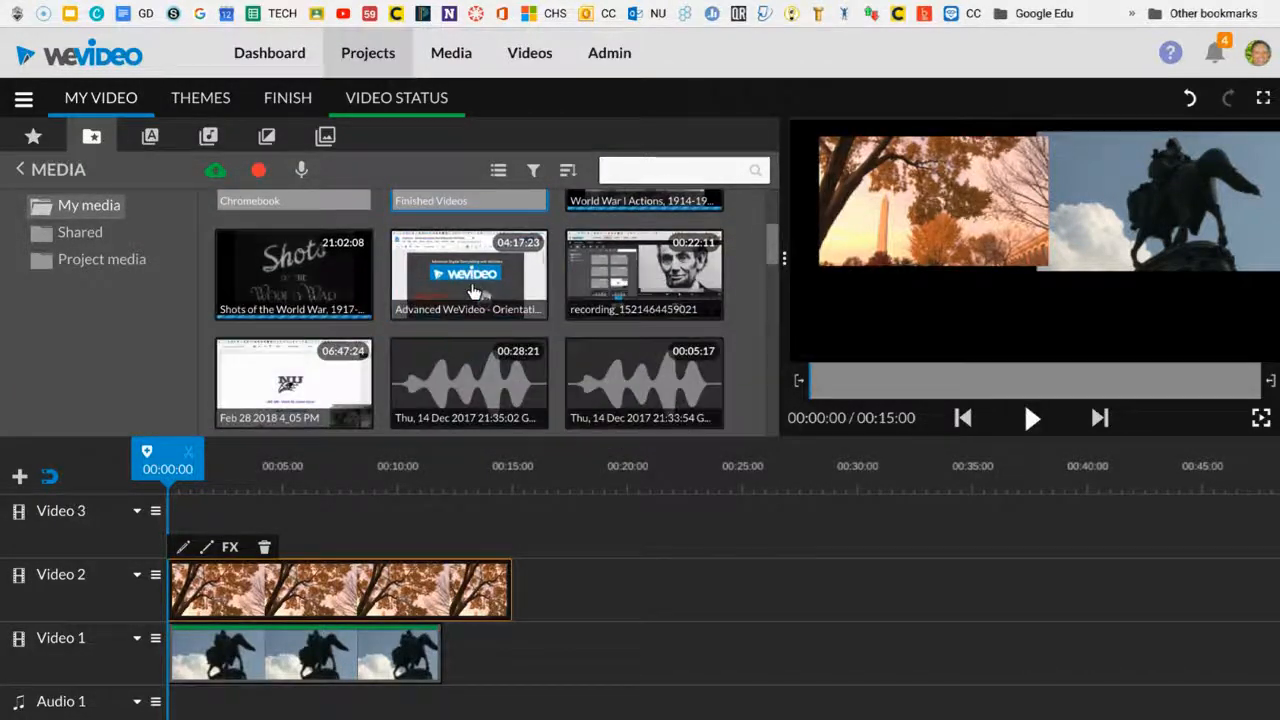
click(273, 272)
drag(333, 330, 170, 517)
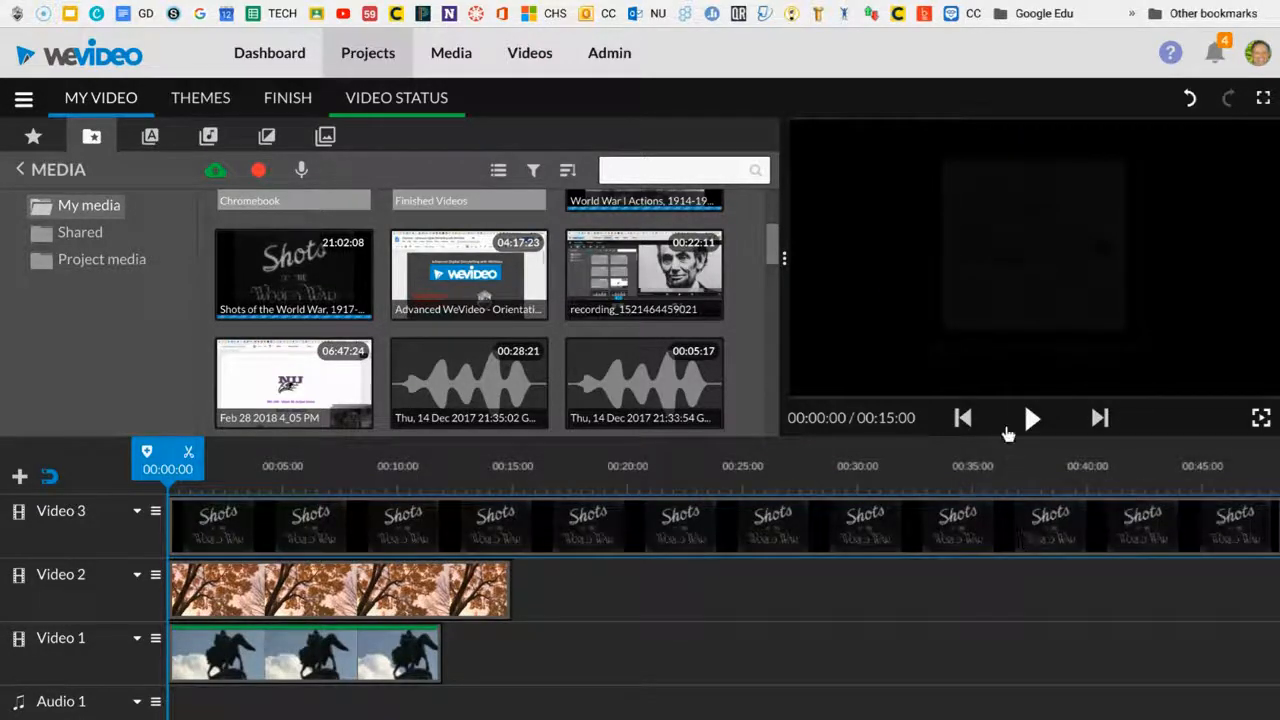
click(1031, 418)
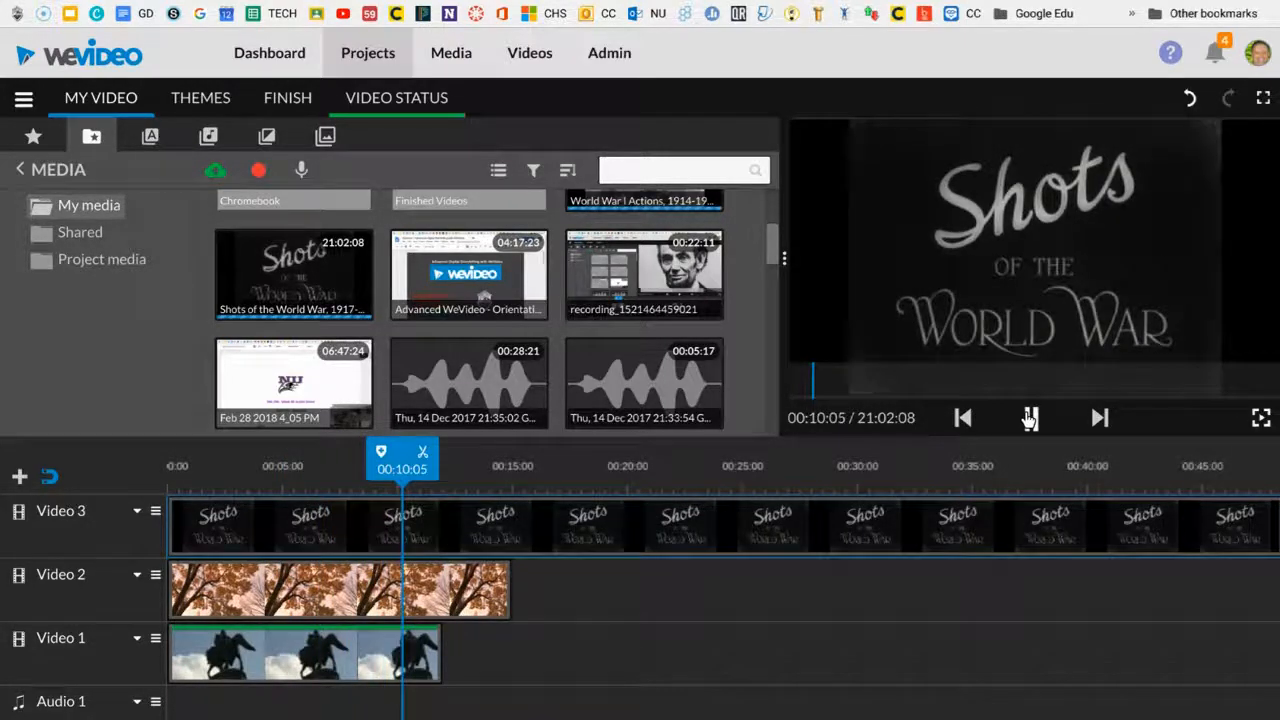
click(1030, 418)
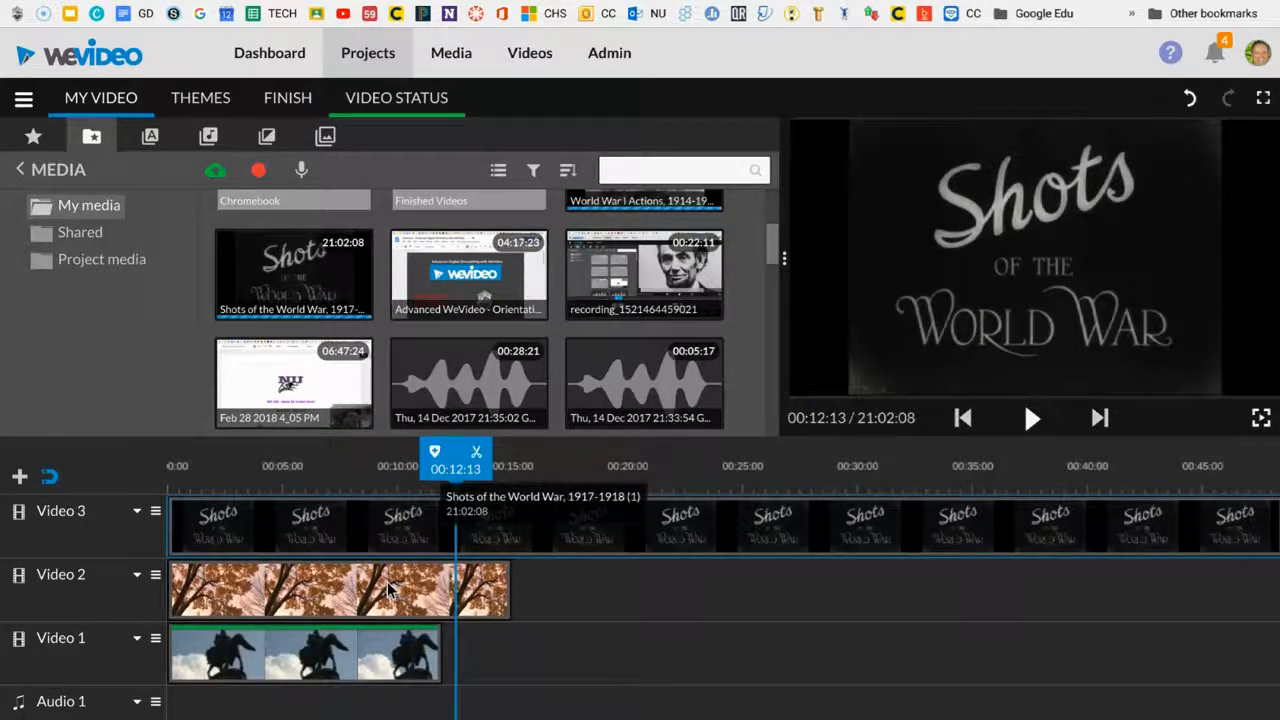
Delete the Pan Down To Washington Monument and statue clips, and move the Shots of the World War clip to the start of Video 1.
click(390, 590)
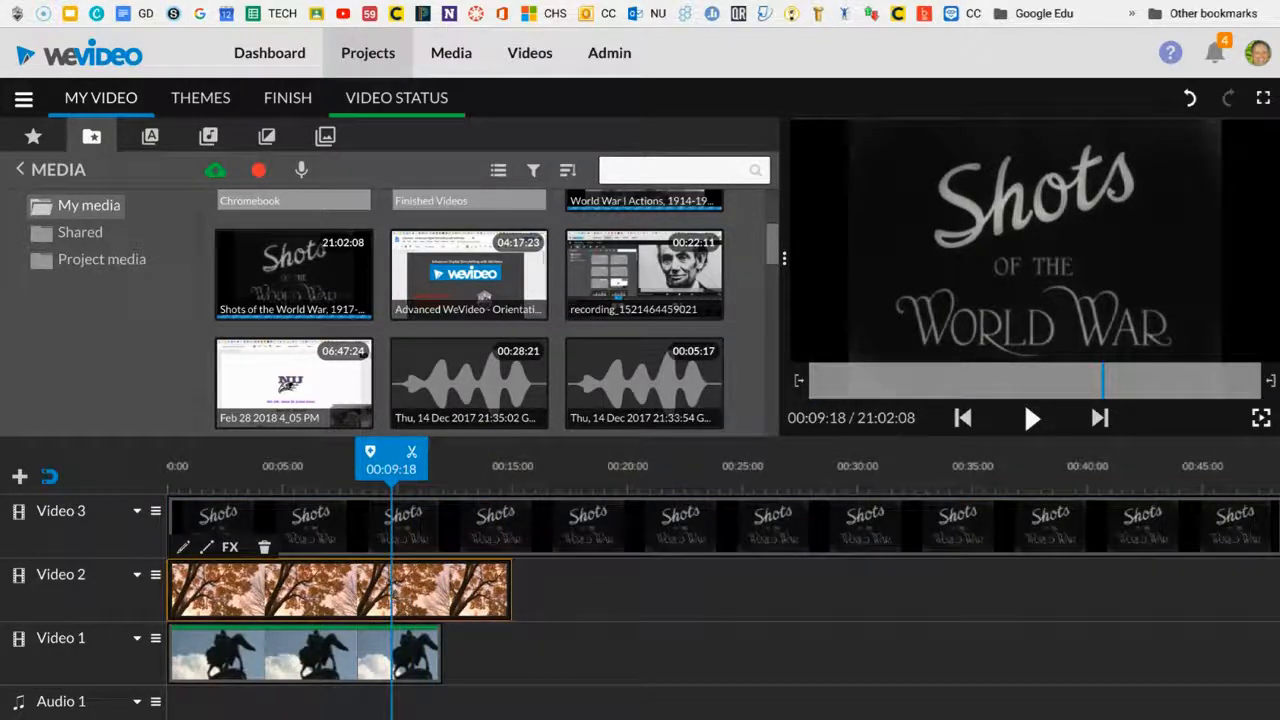
click(262, 547)
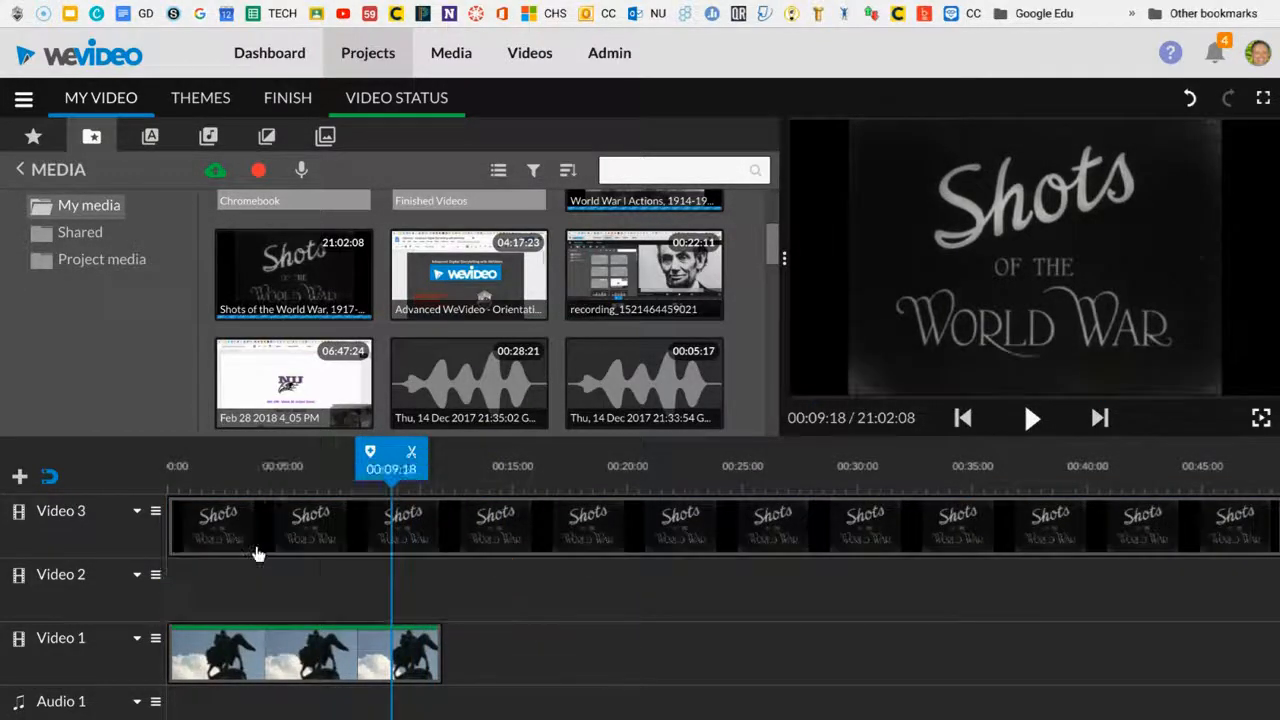
click(279, 650)
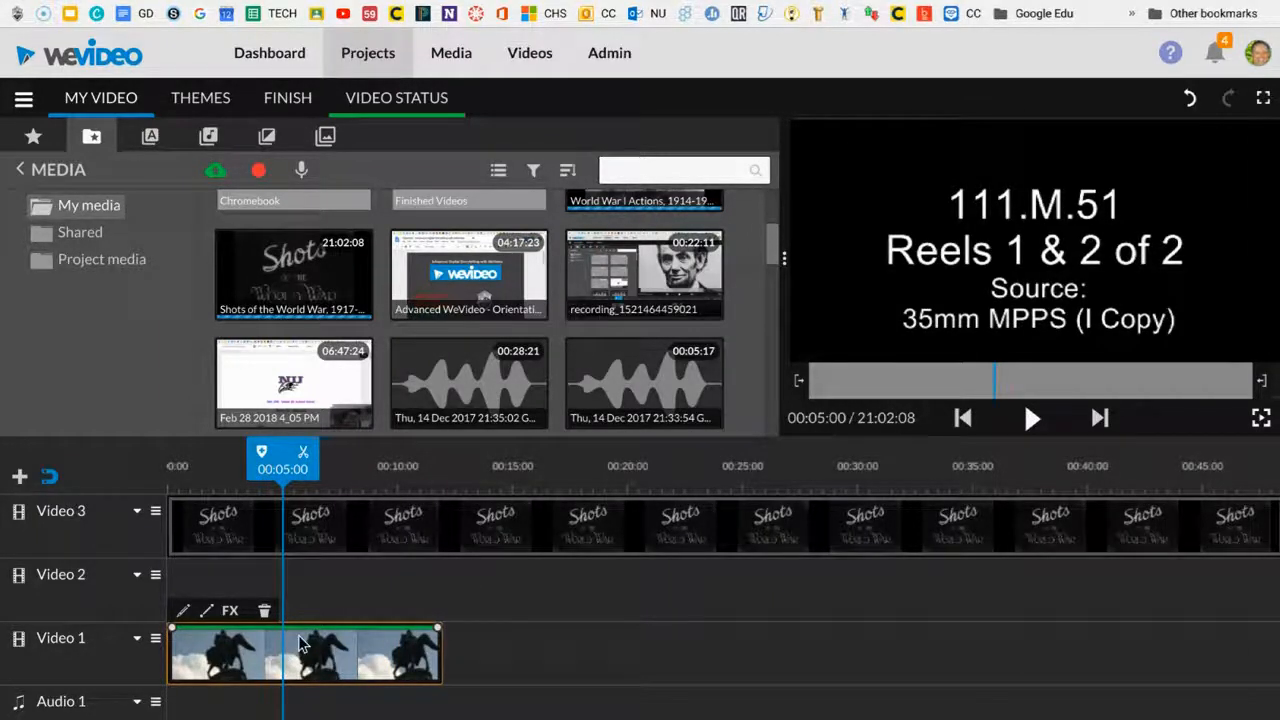
click(262, 611)
drag(391, 525, 350, 658)
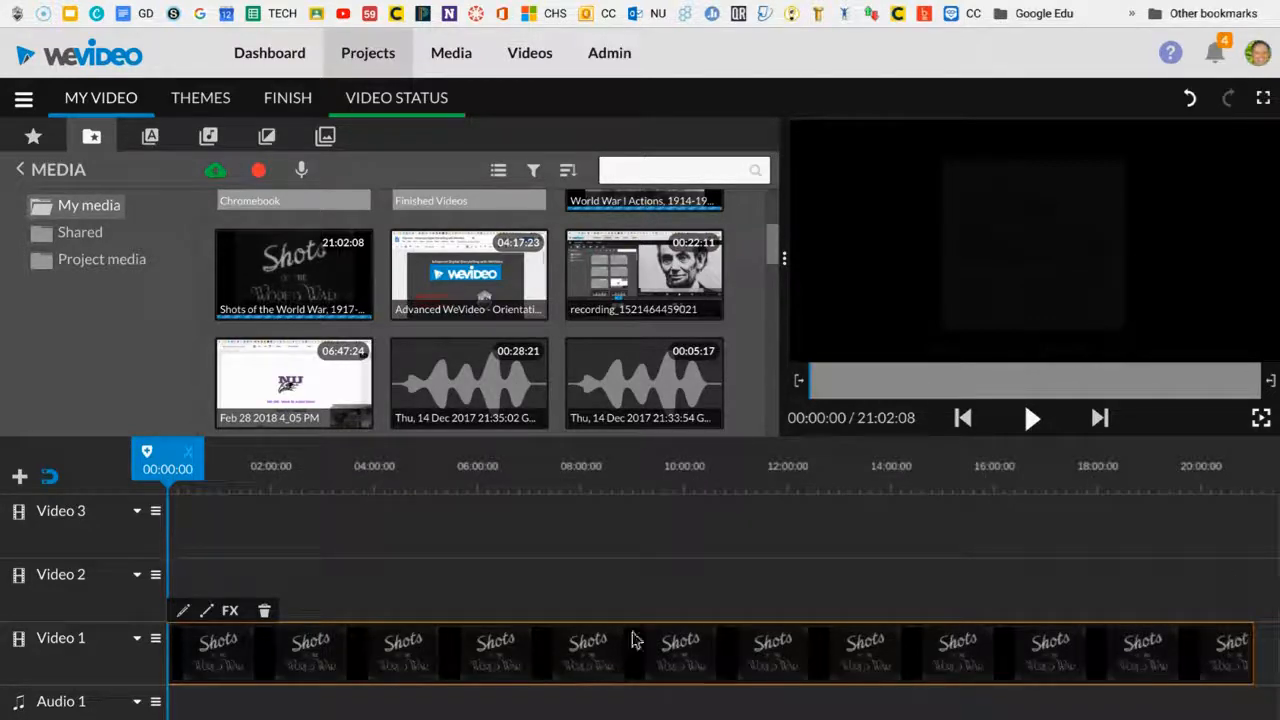
Play the Shots of the World War clip from 03:39:05 and split it at 03:45:24.
drag(165, 455, 351, 477)
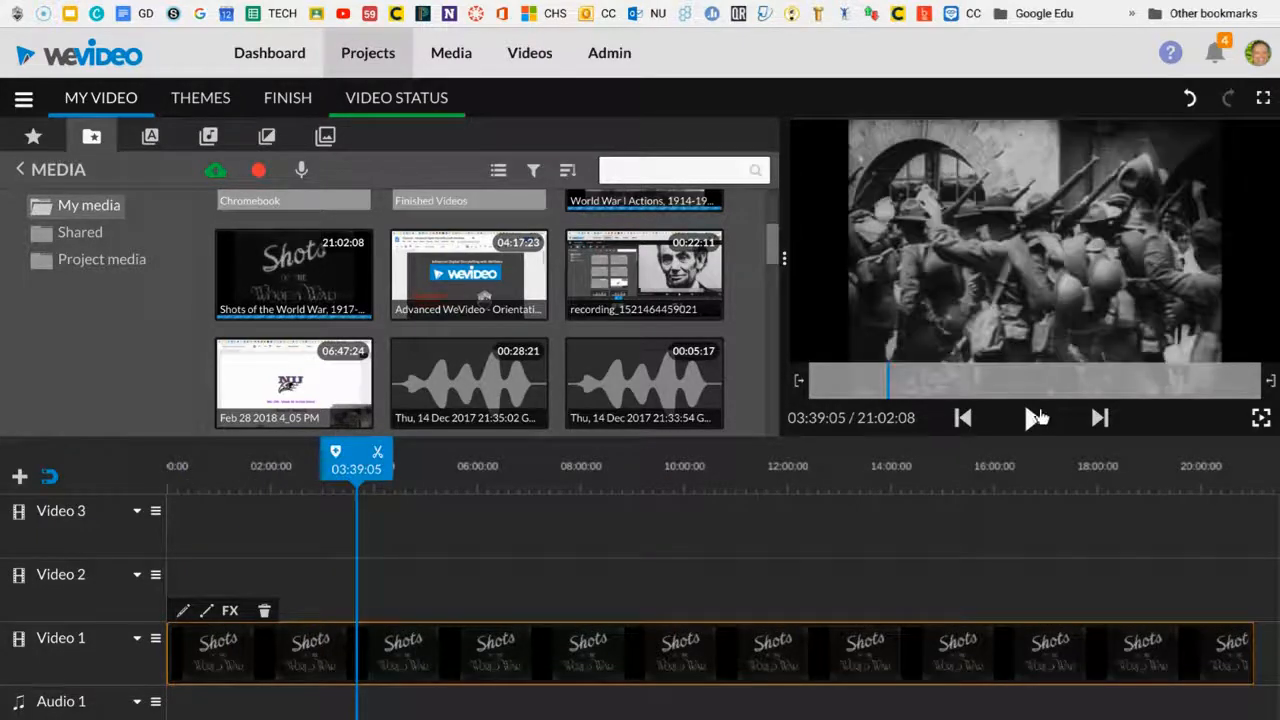
click(1030, 418)
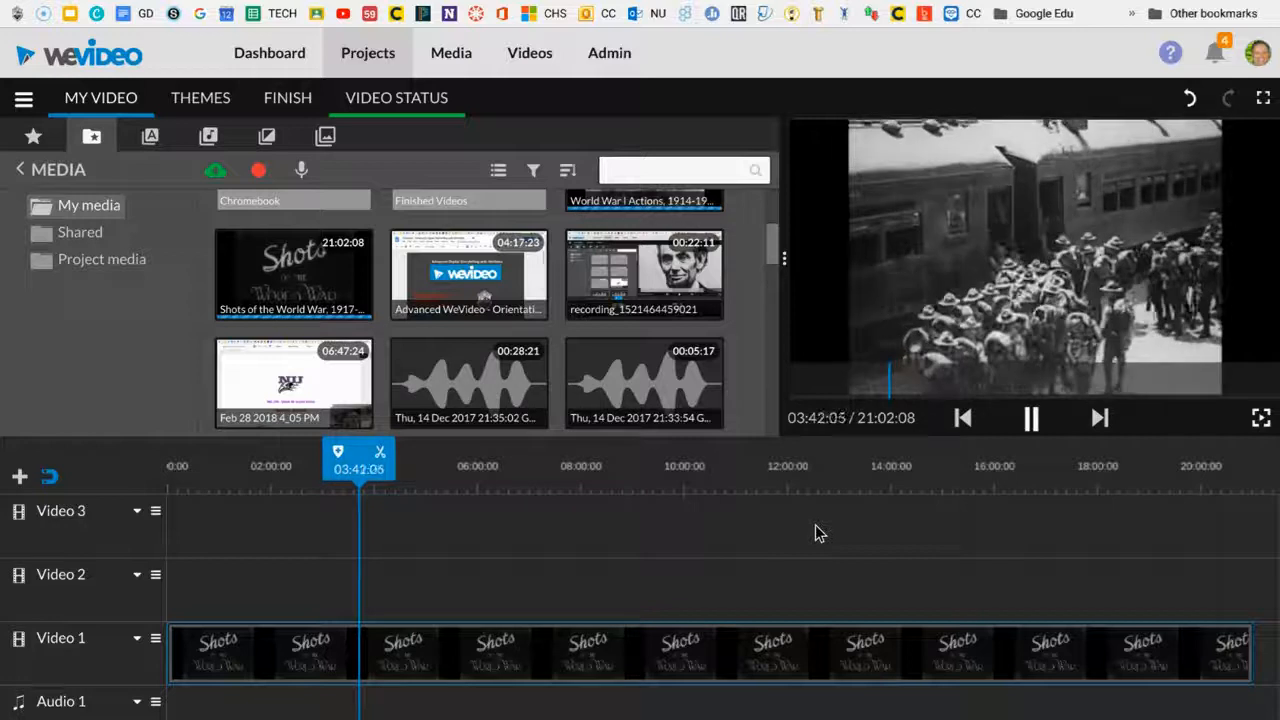
click(1030, 420)
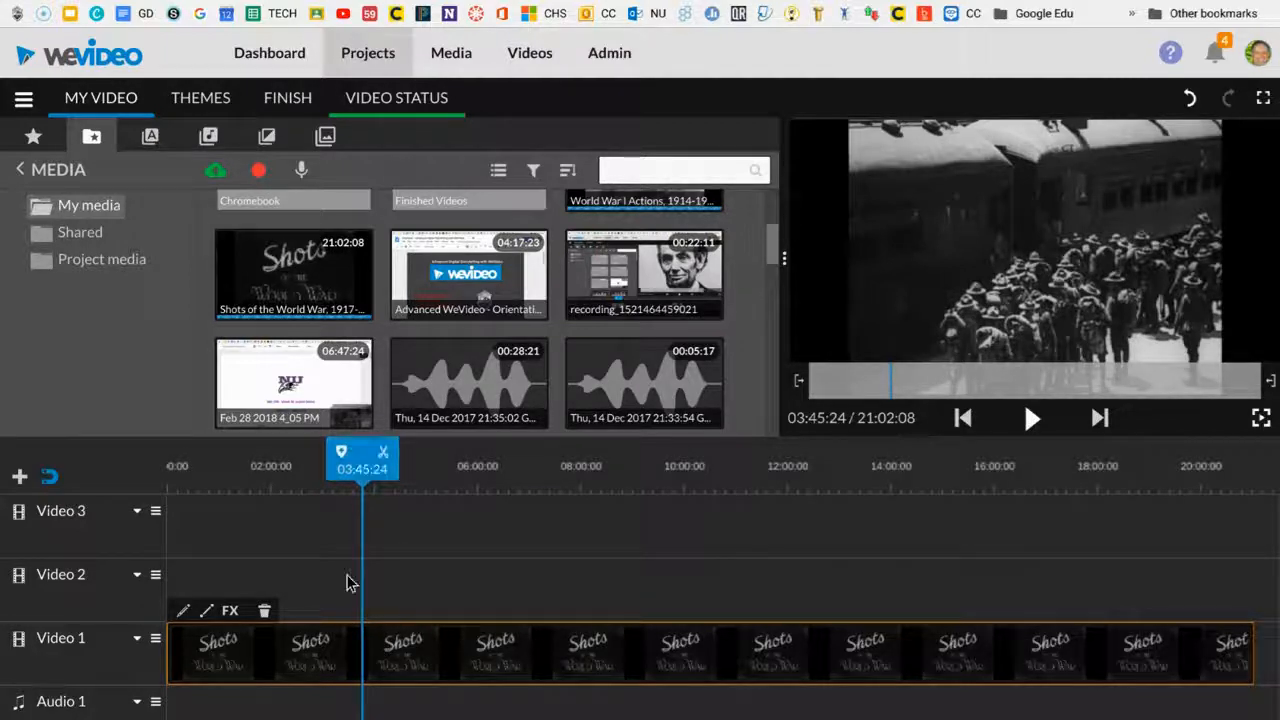
click(380, 455)
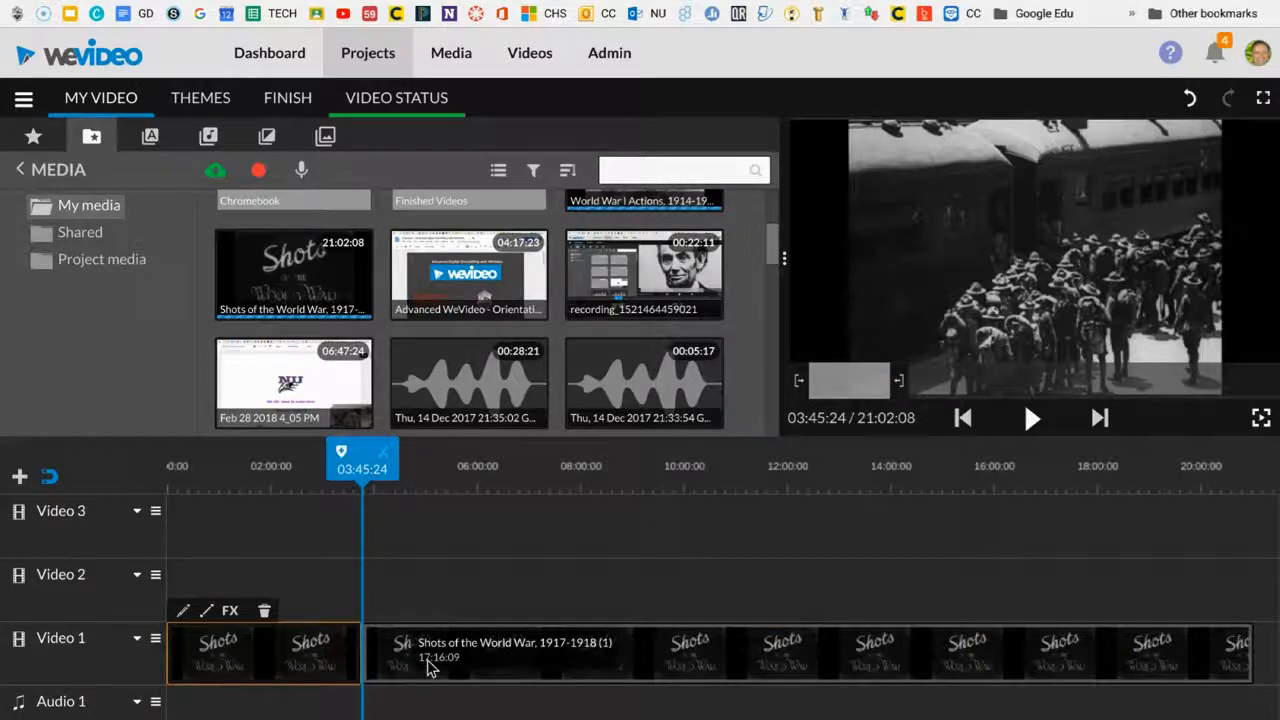
Play the Shots of the World War footage from 08:30:14 and split the second segment at 08:27:11.
mouse_move(372, 458)
mouse_down()
mouse_move(505, 452)
mouse_move(610, 478)
mouse_up()
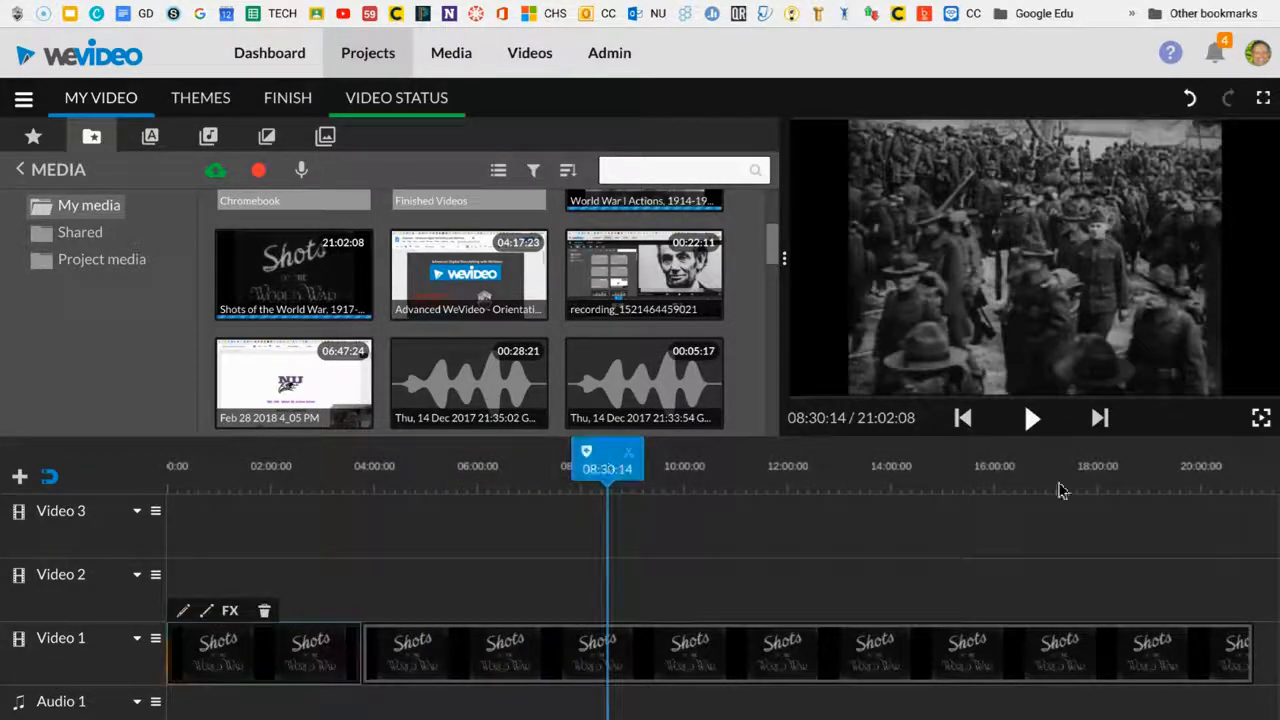
click(1030, 420)
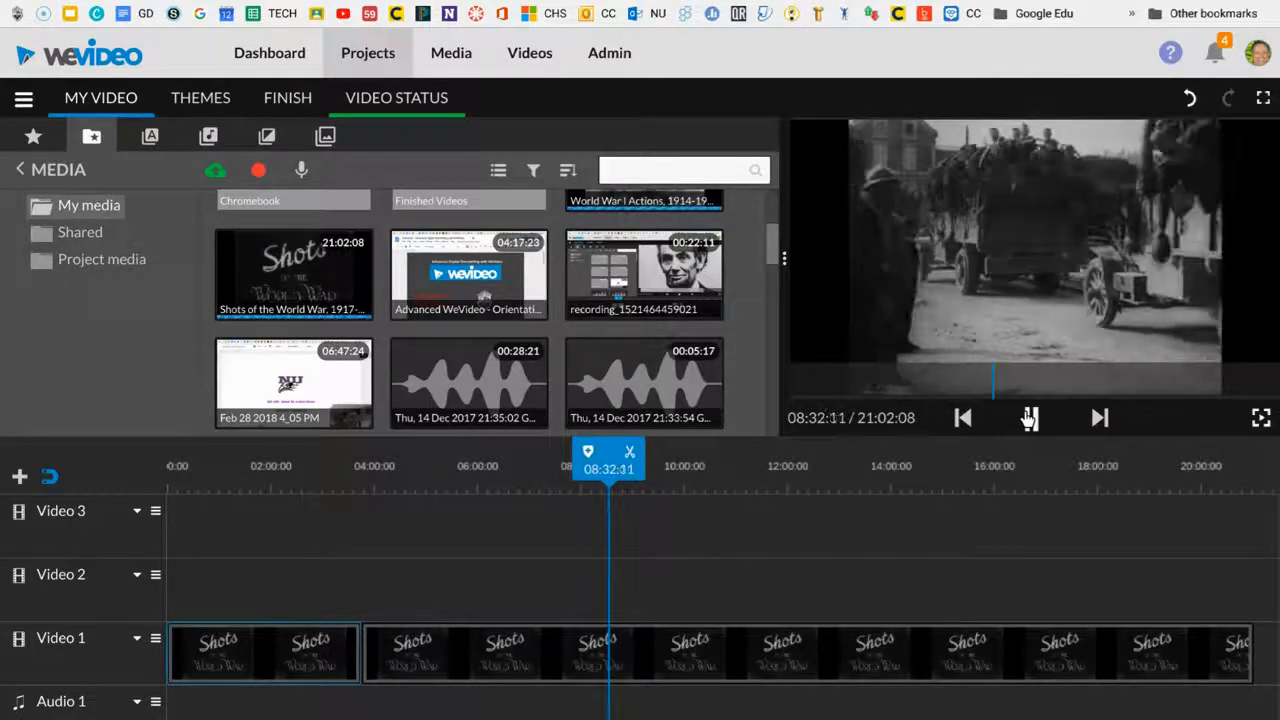
click(1030, 418)
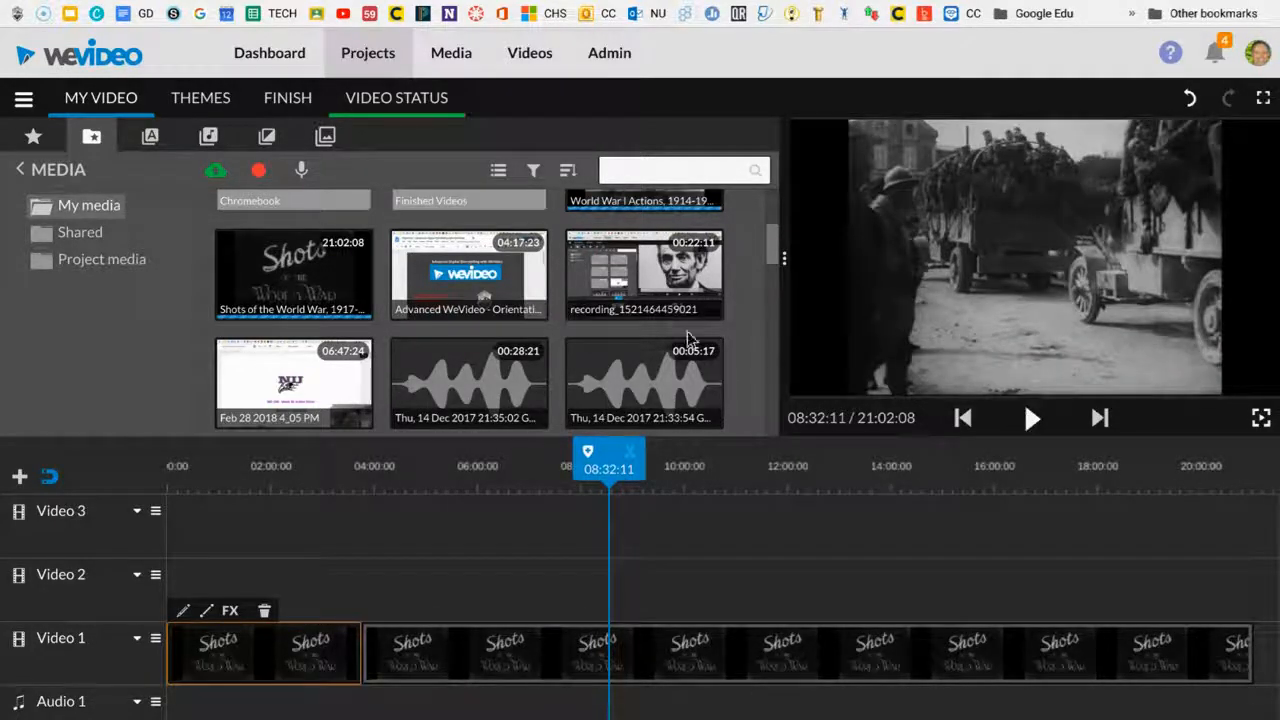
click(623, 655)
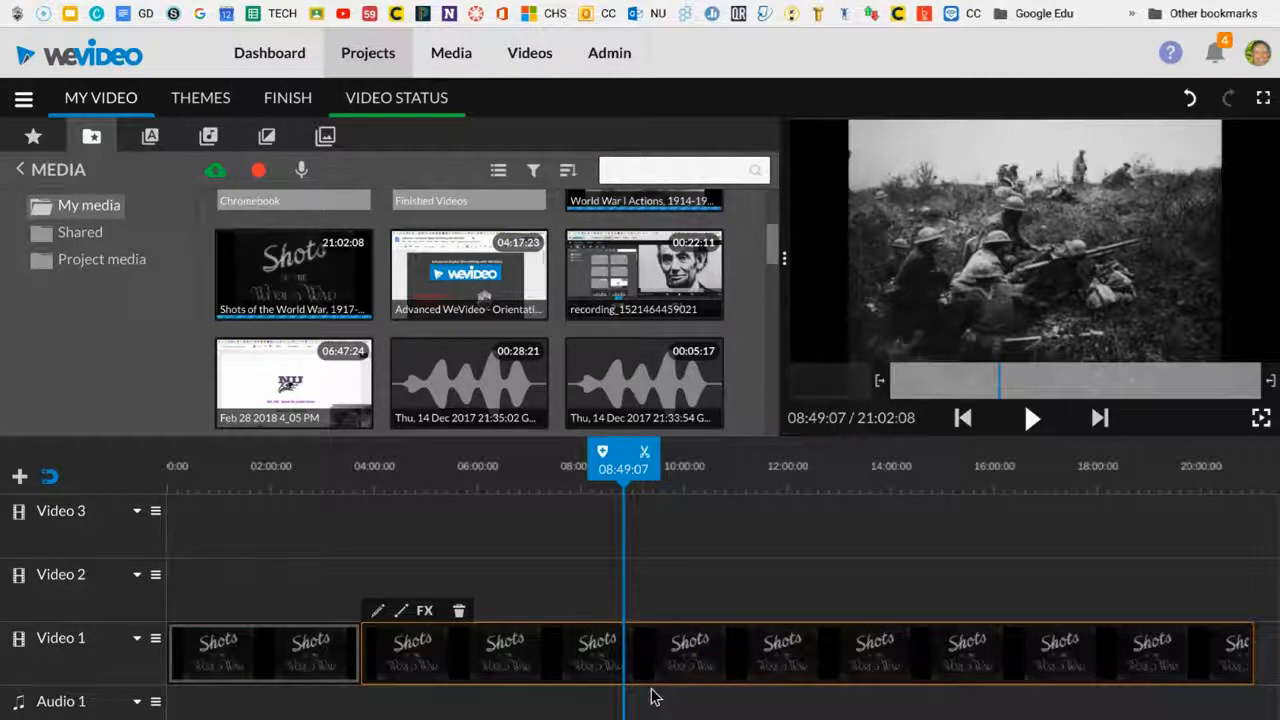
drag(607, 447, 590, 450)
click(605, 645)
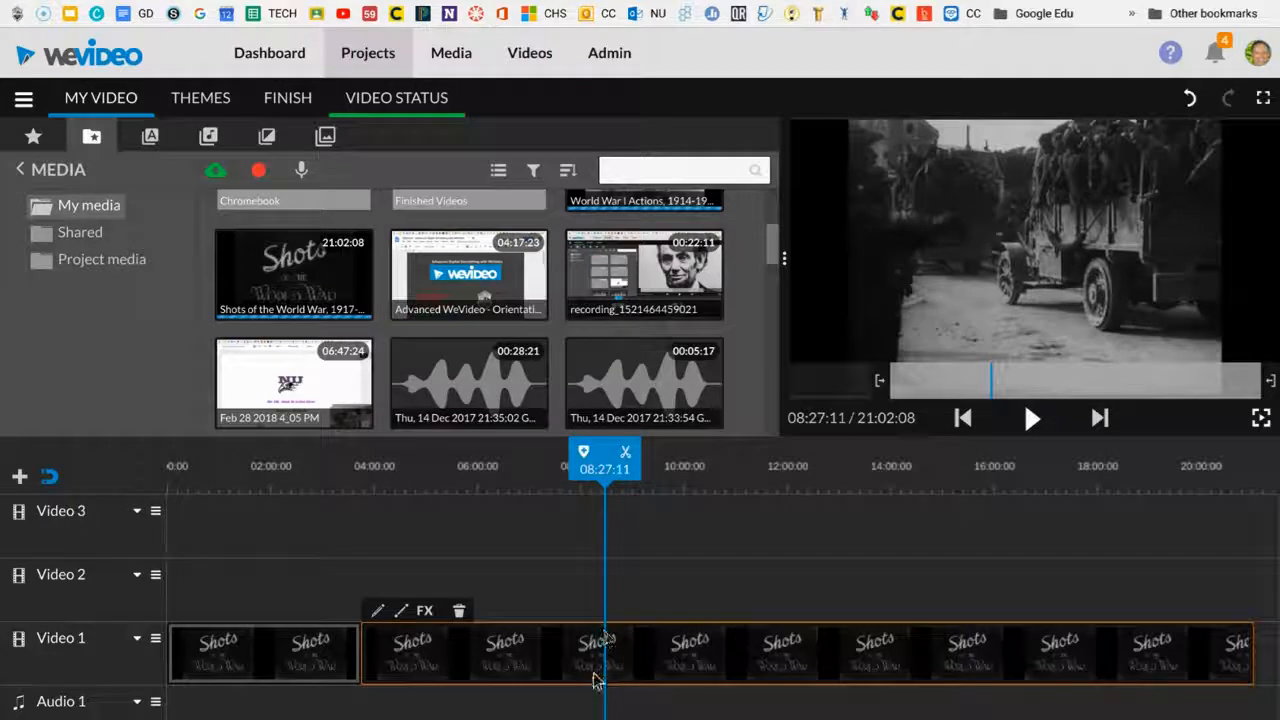
click(618, 453)
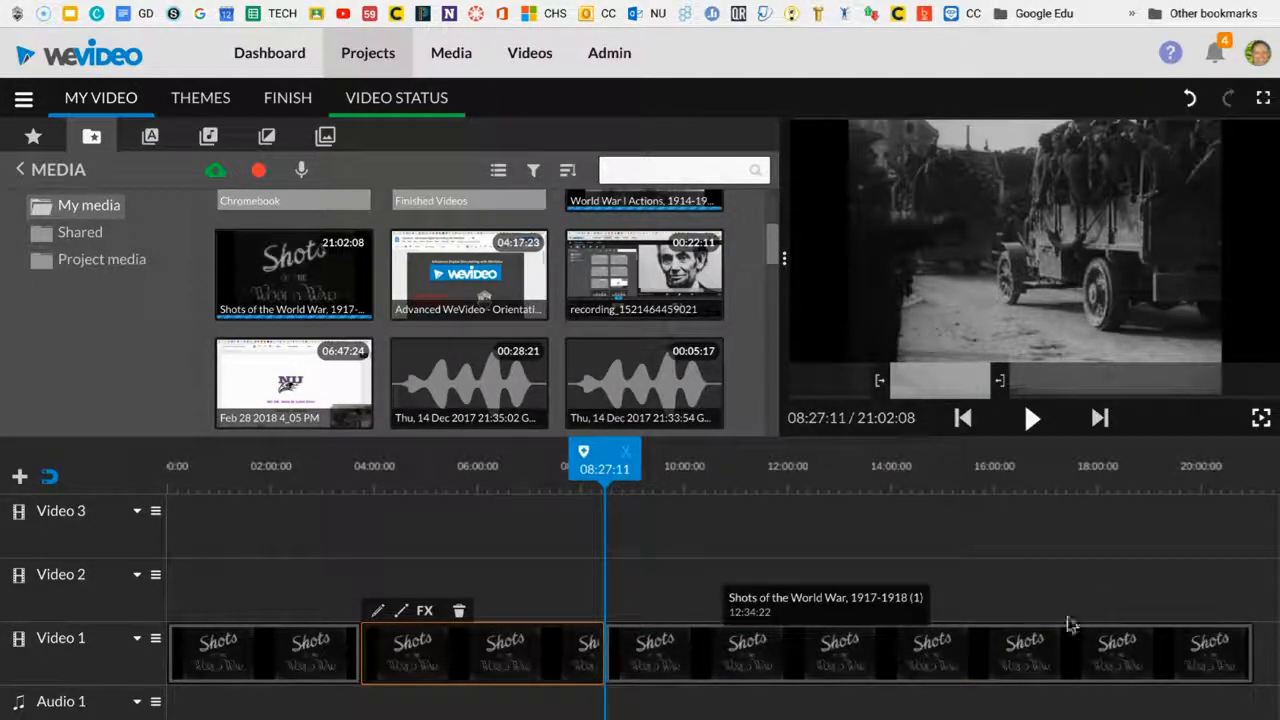
Delete the first and last segments of the Shots of the World War clip and move the middle segment to the start of Video 1.
click(211, 650)
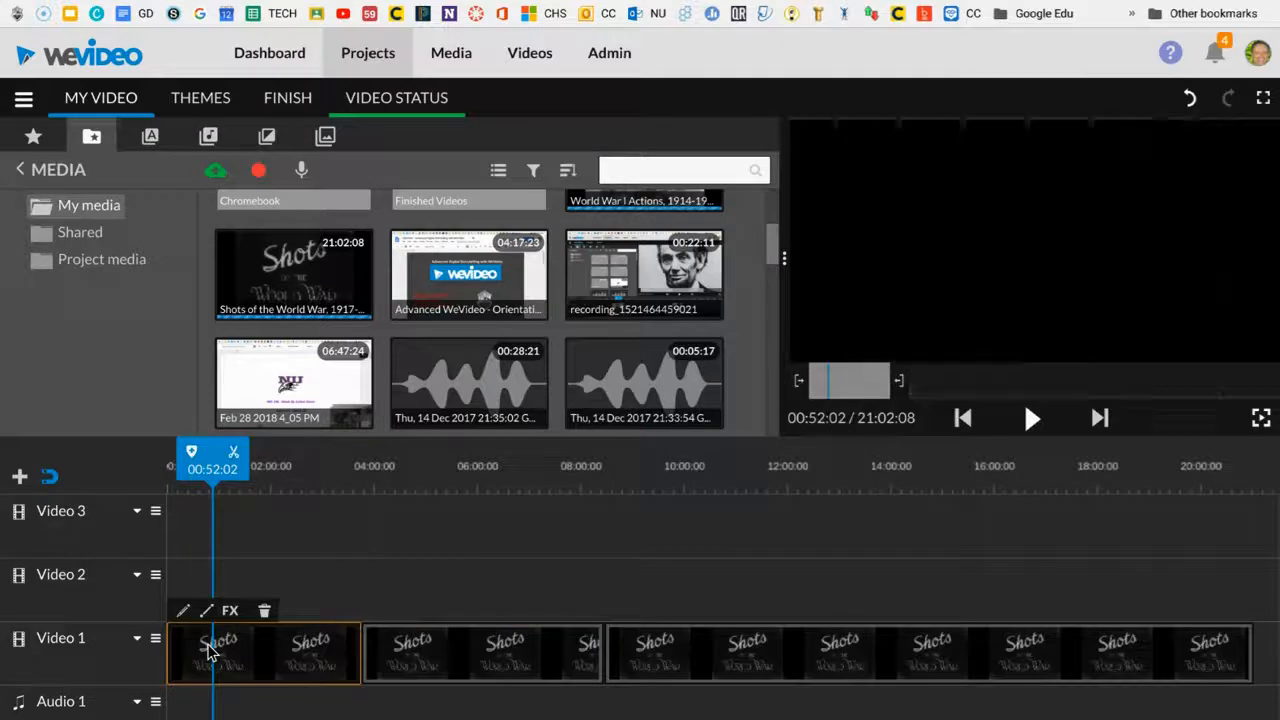
click(262, 612)
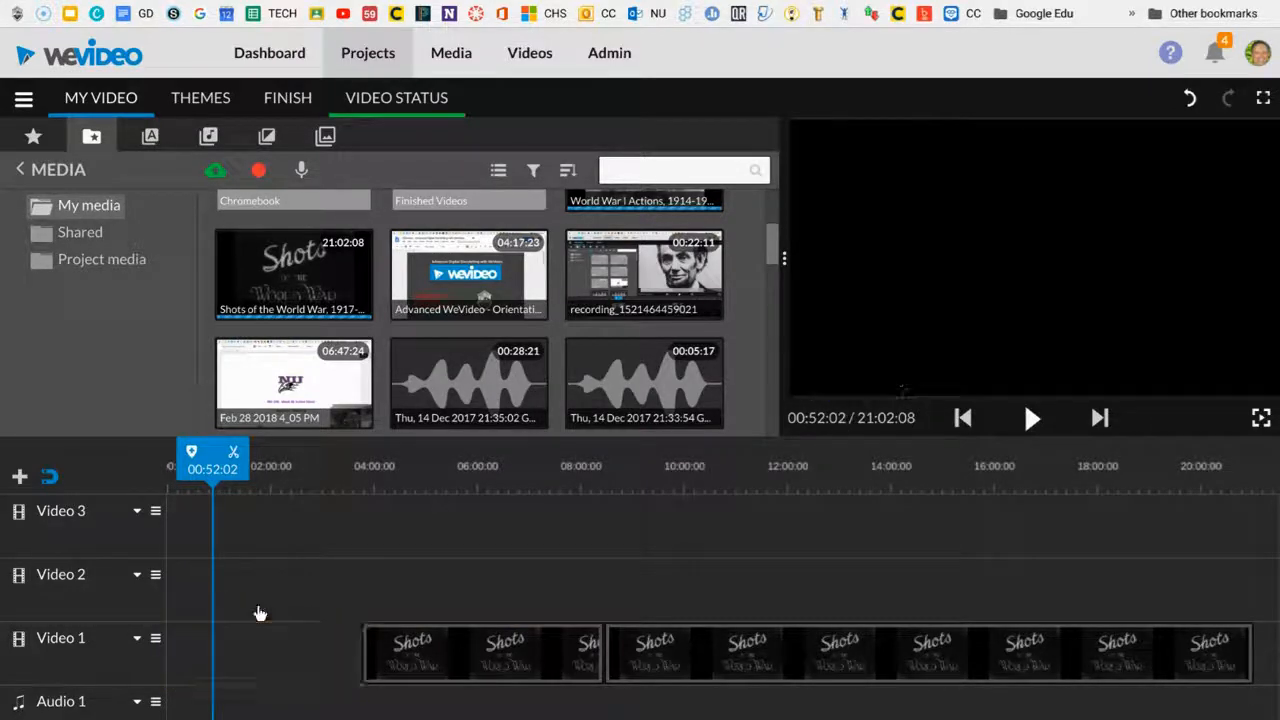
drag(455, 663, 270, 650)
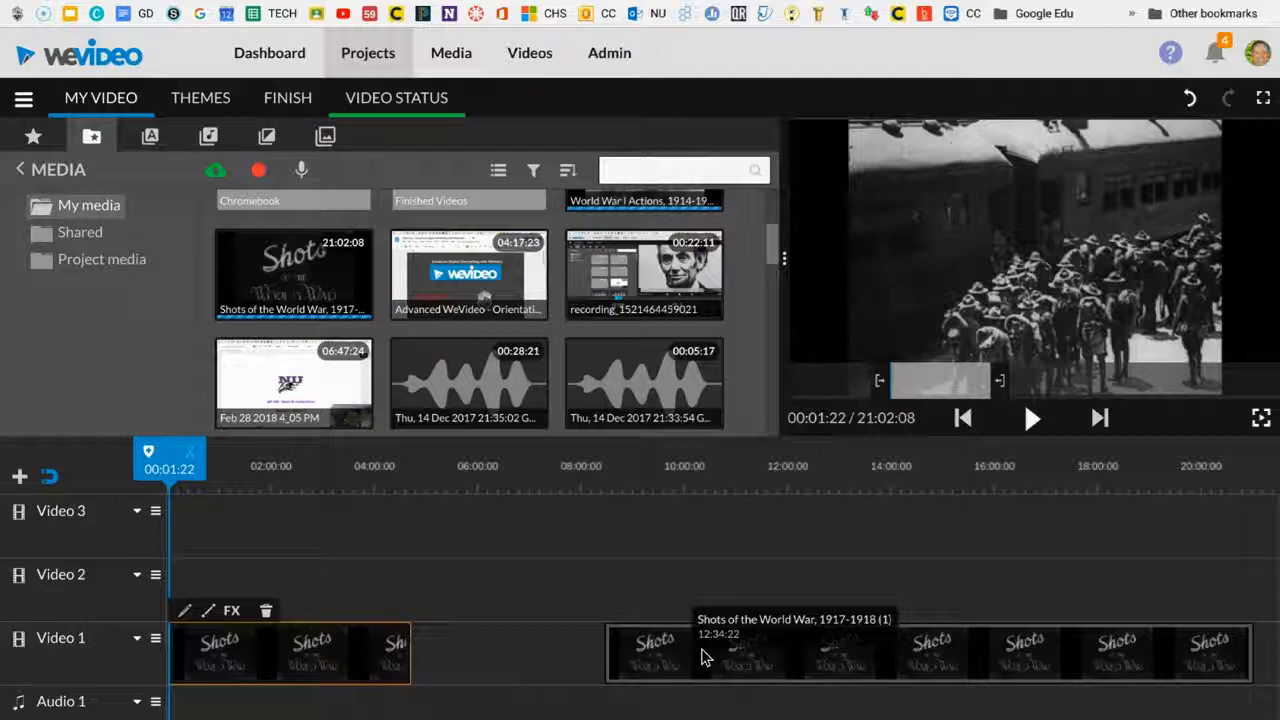
click(703, 658)
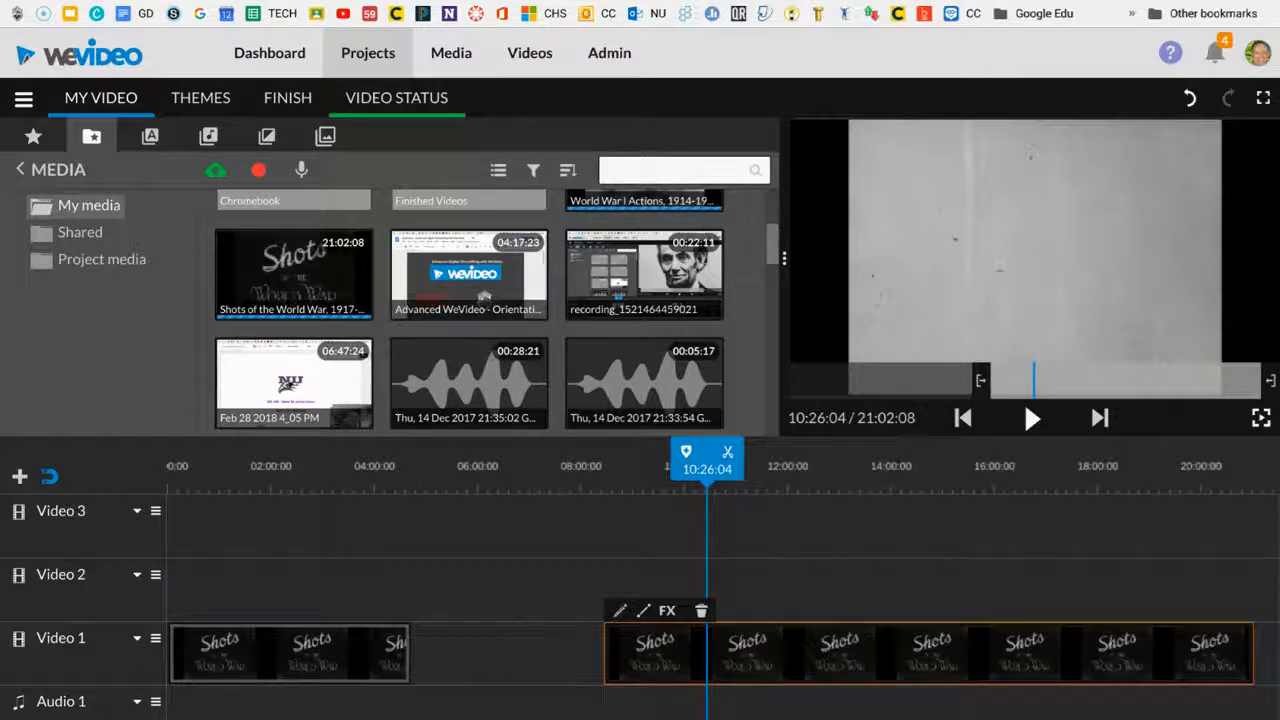
click(698, 612)
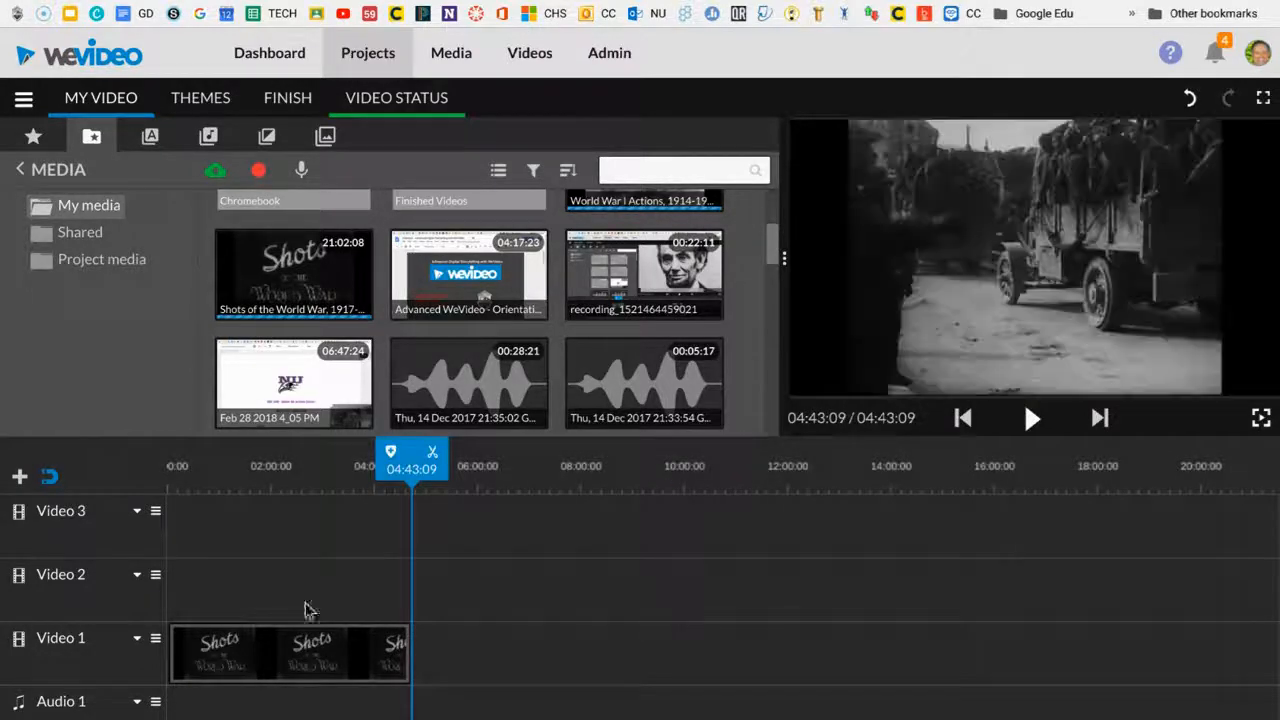
Add the Roller - Lower third motion title to Video 2 above the beginning of the Shots of the World War clip.
drag(397, 452, 150, 452)
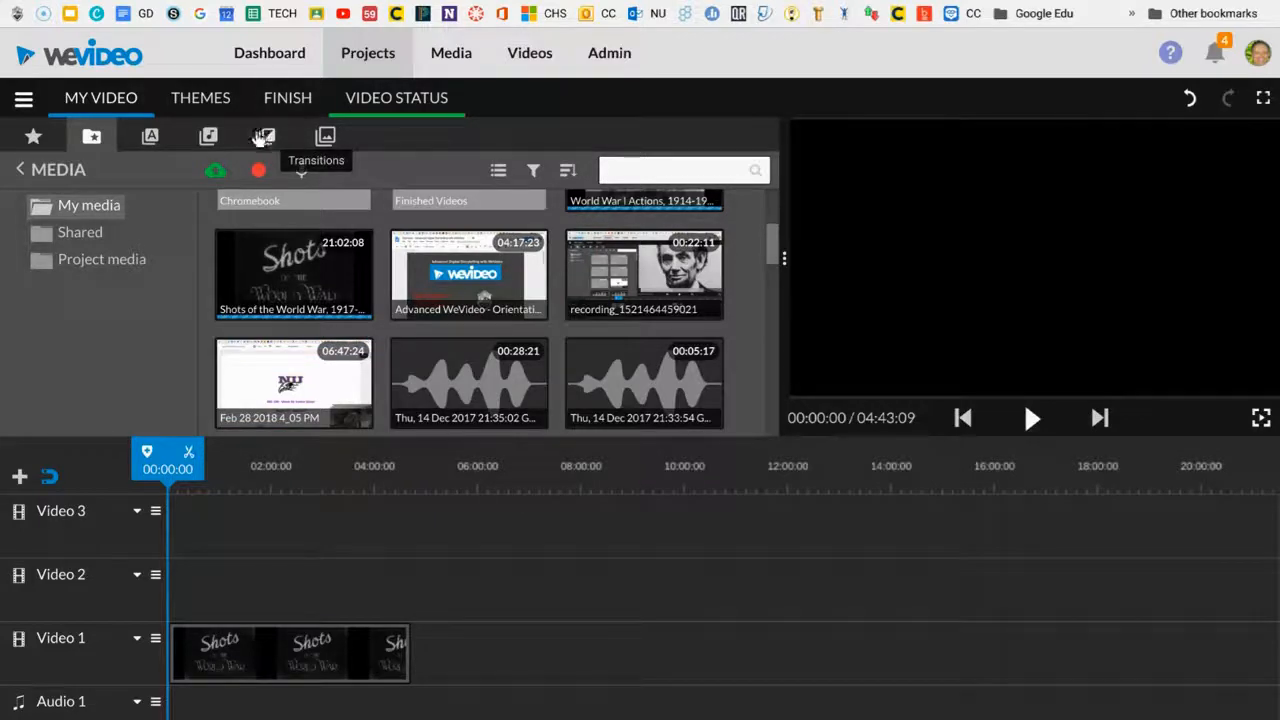
click(145, 137)
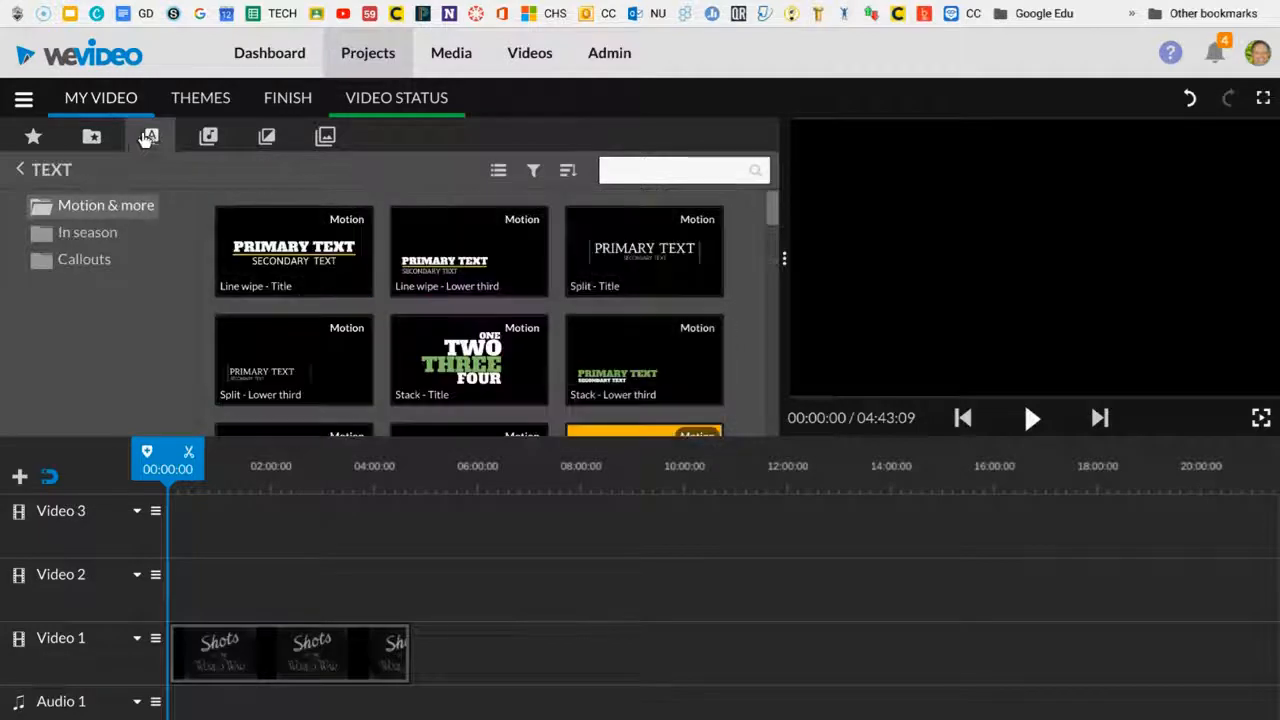
scroll(482, 302, down, 5)
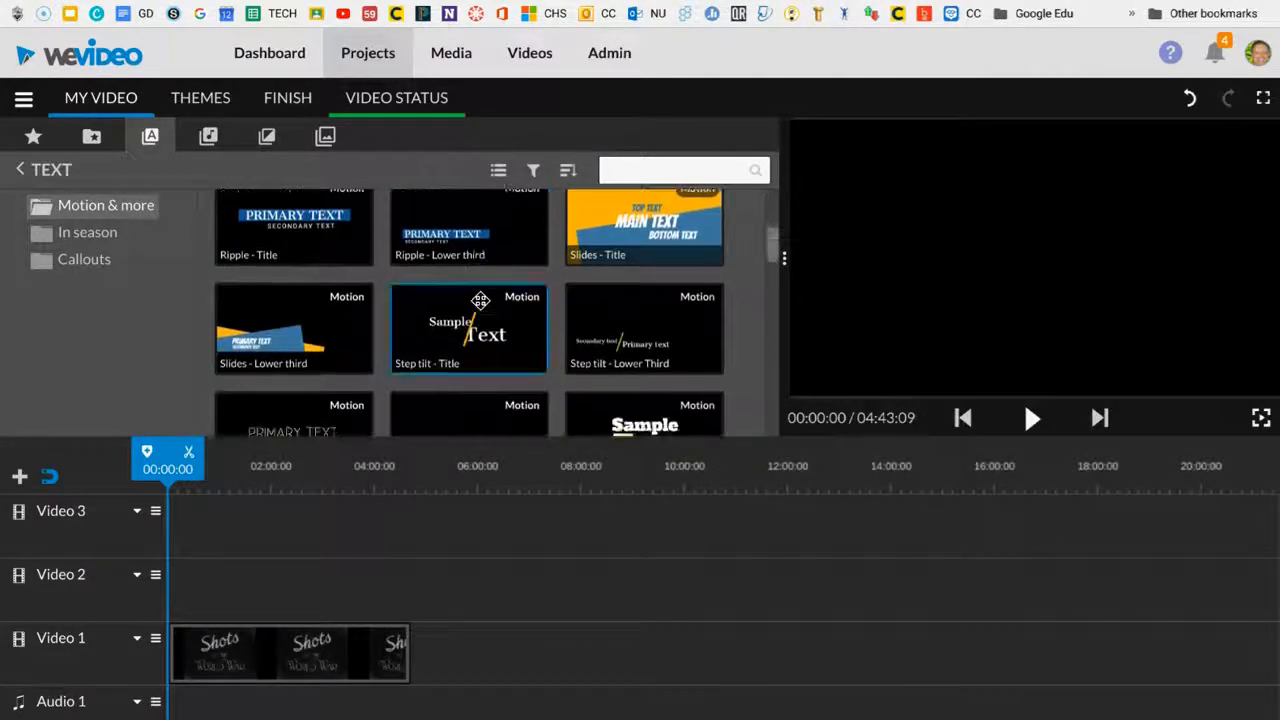
scroll(481, 300, down, 3)
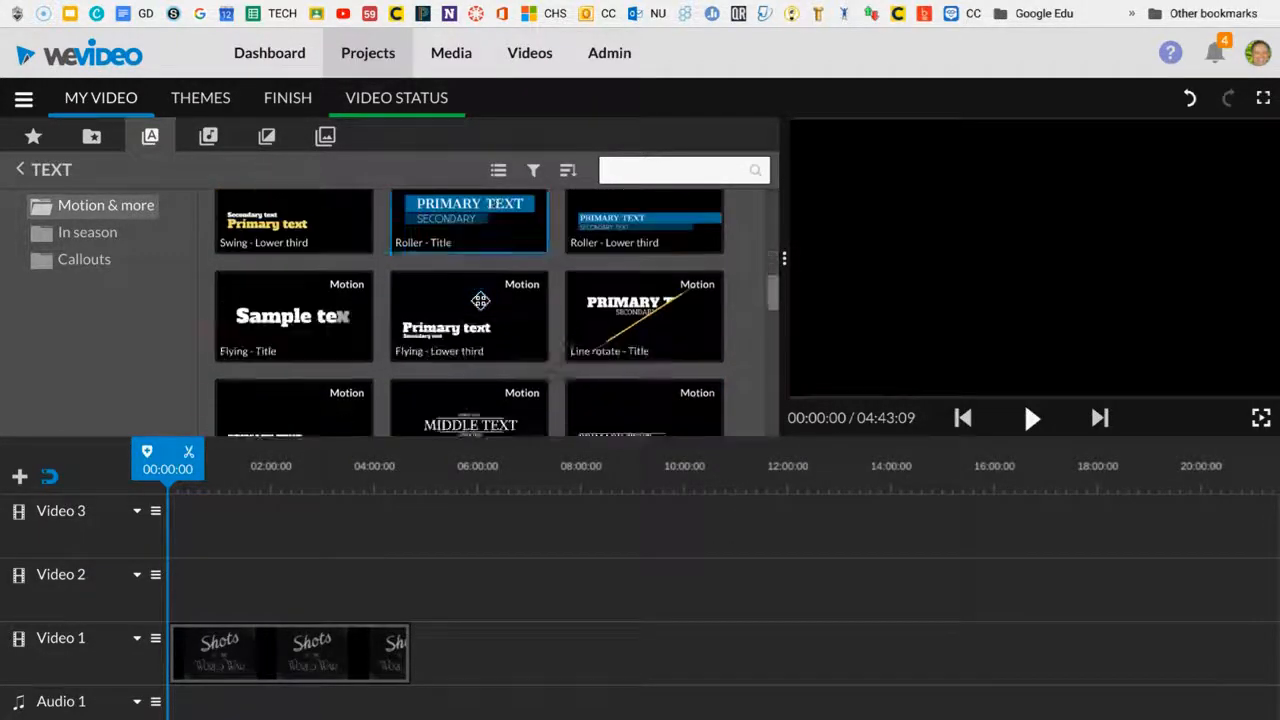
drag(614, 207, 140, 600)
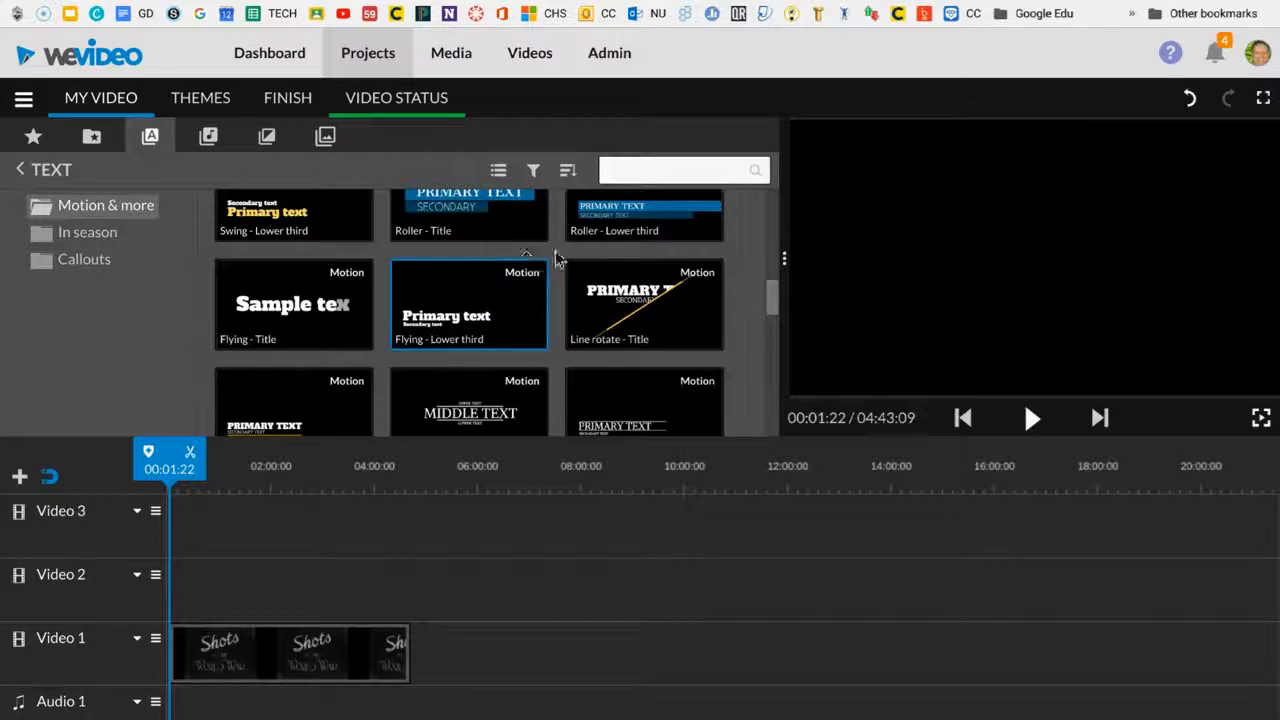
drag(650, 208, 204, 592)
Play the timeline from the start through the lower third title on Video 2.
drag(188, 483, 166, 476)
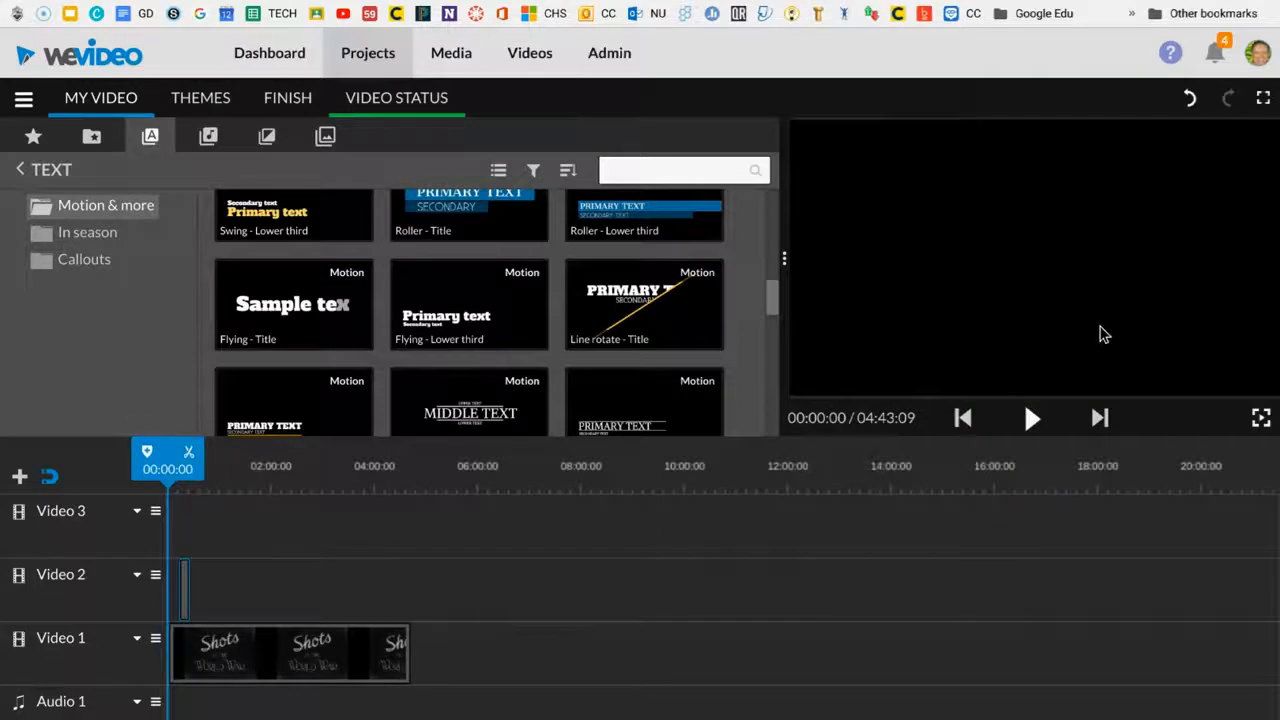
click(1030, 418)
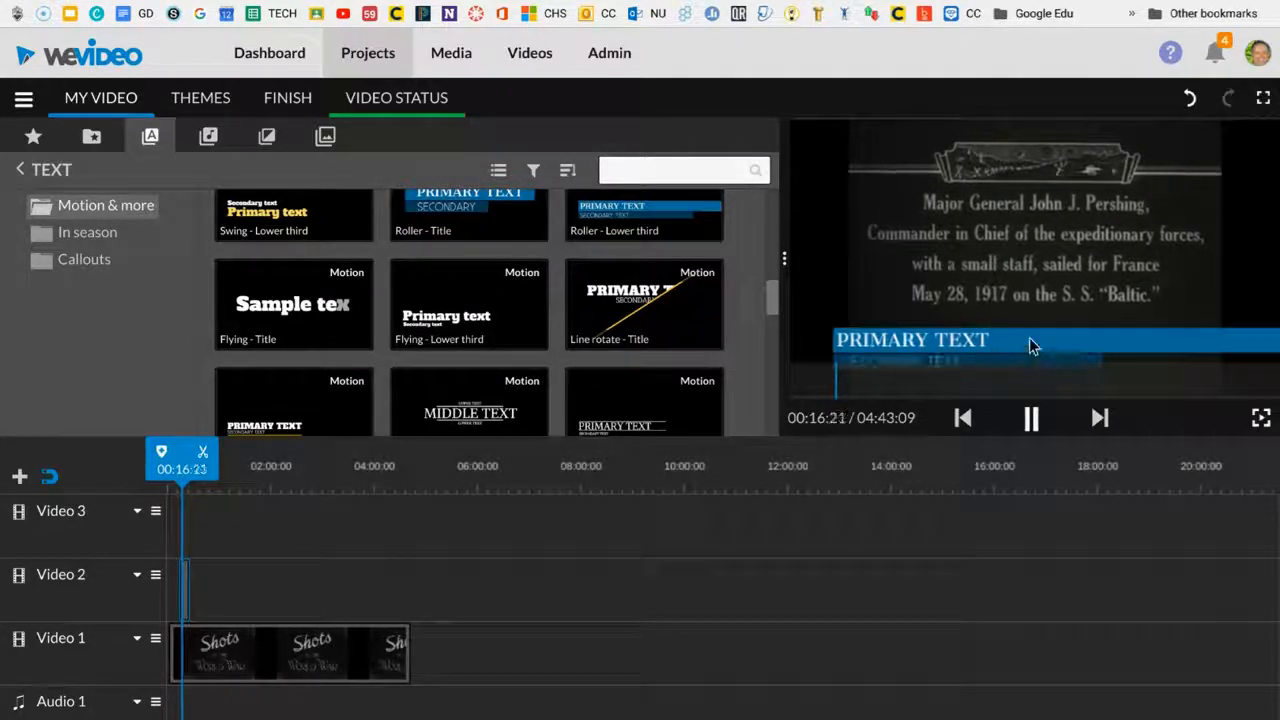
click(1031, 418)
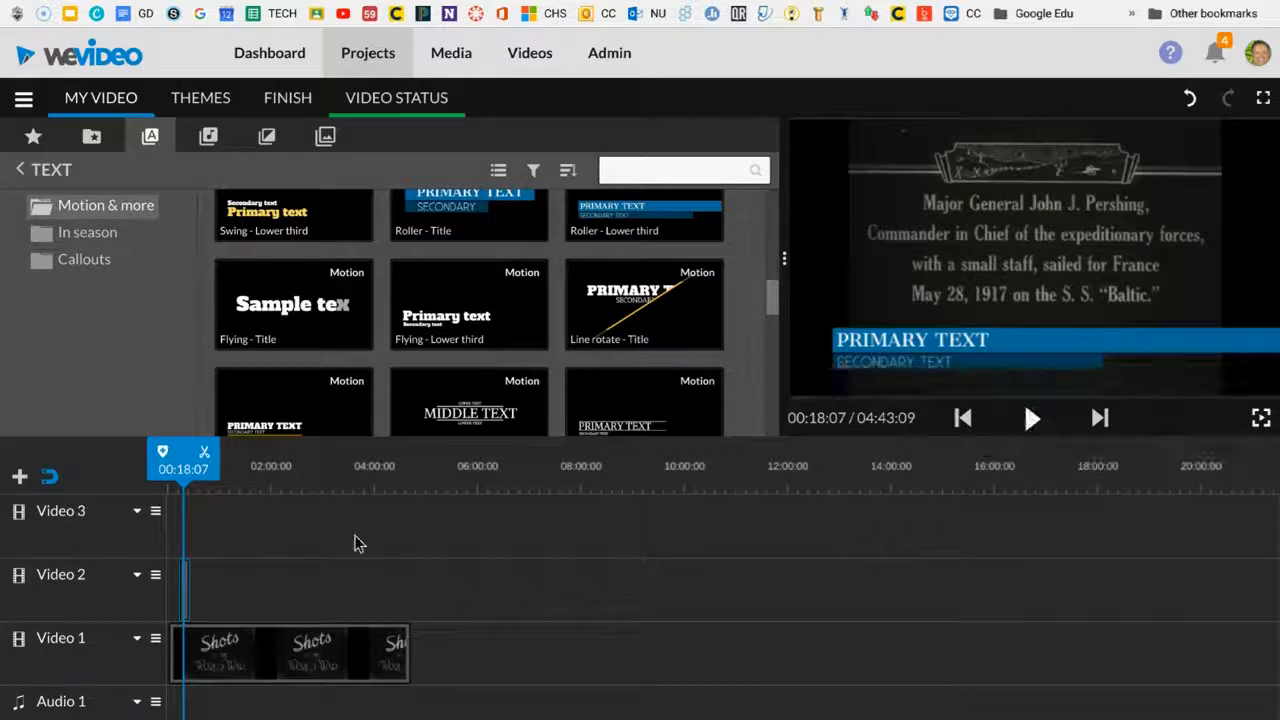
Set the primary text of the Roller - Lower third title on Video 2 to "World War I".
drag(1130, 718, 1178, 718)
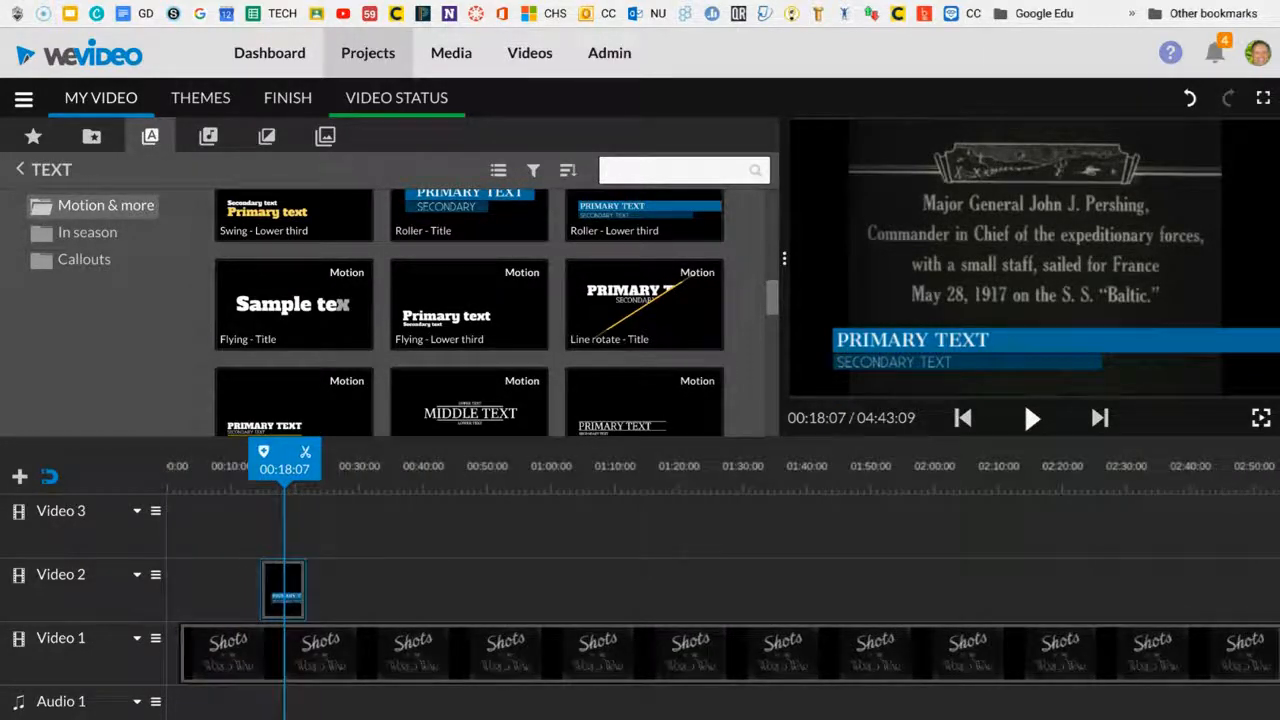
double_click(274, 582)
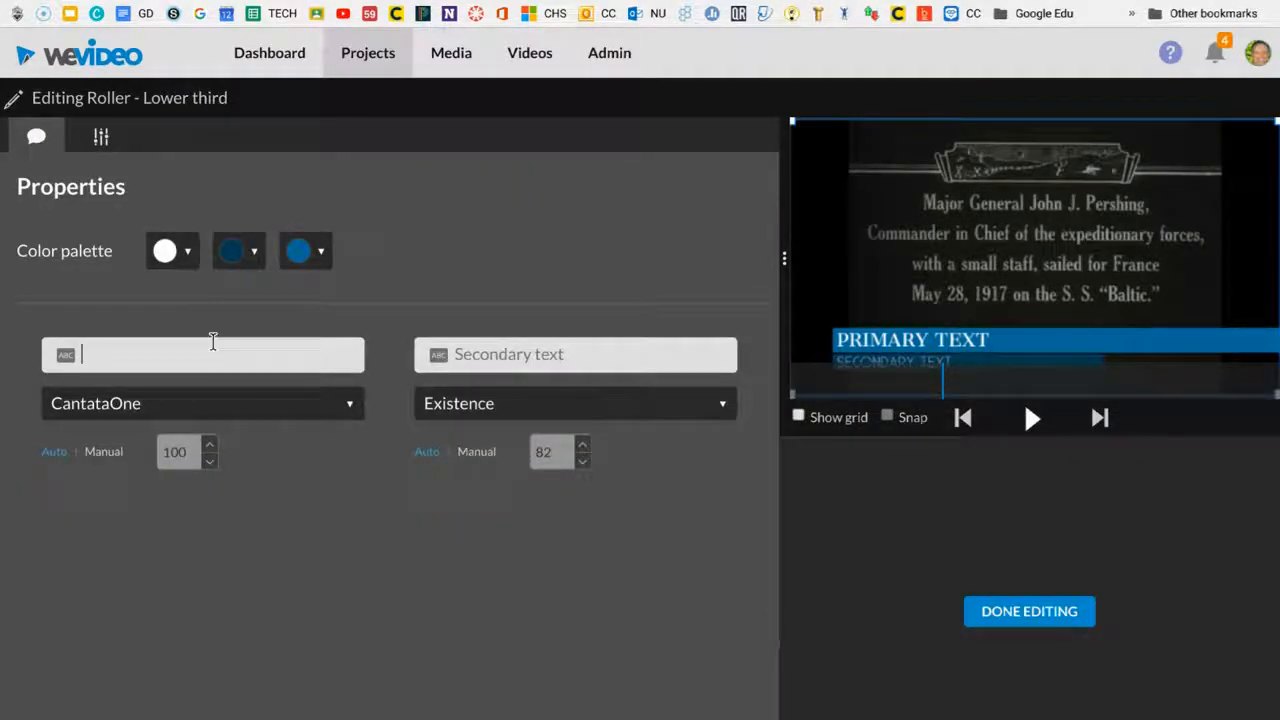
text(World Wat)
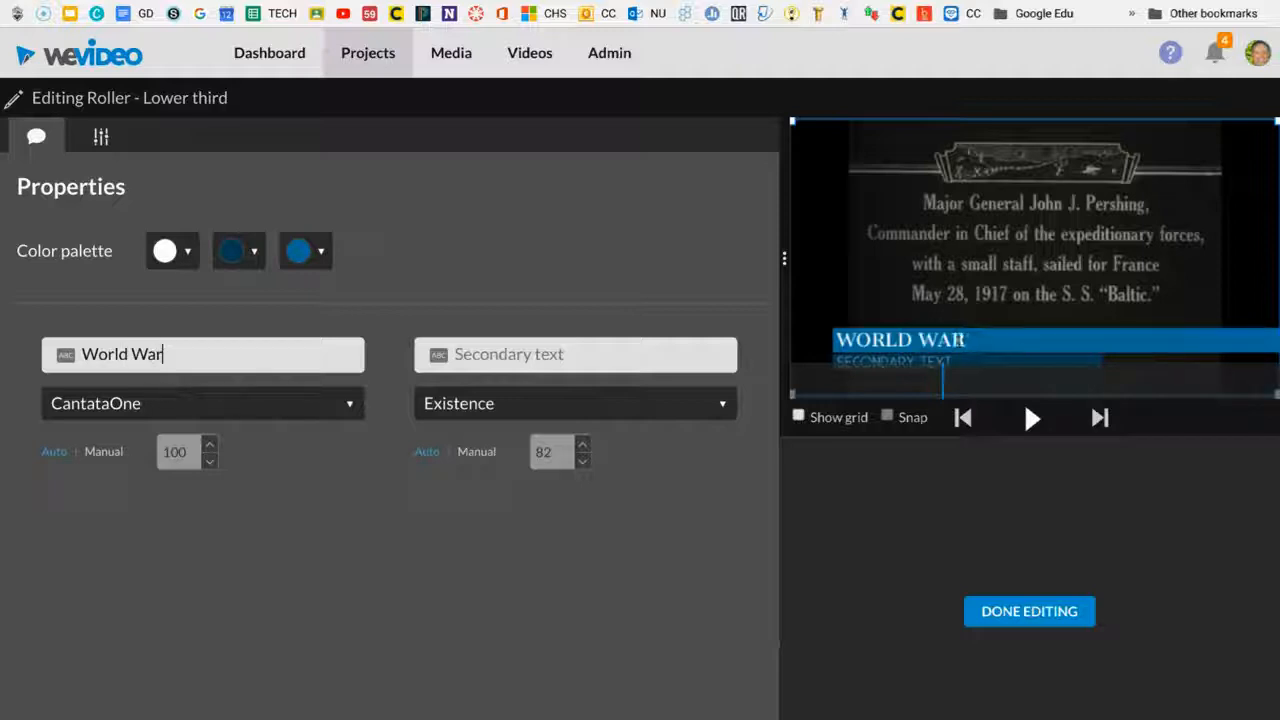
click(496, 348)
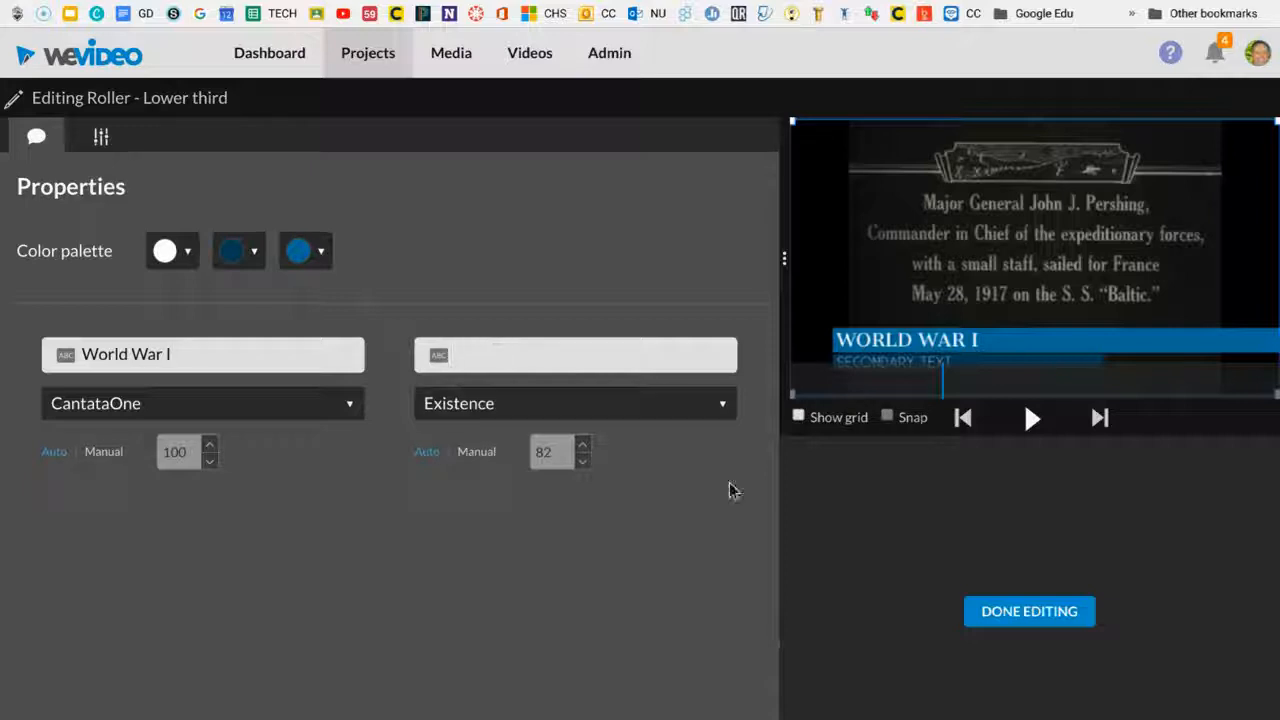
Scale the lower third title up slightly and finish editing it.
click(95, 137)
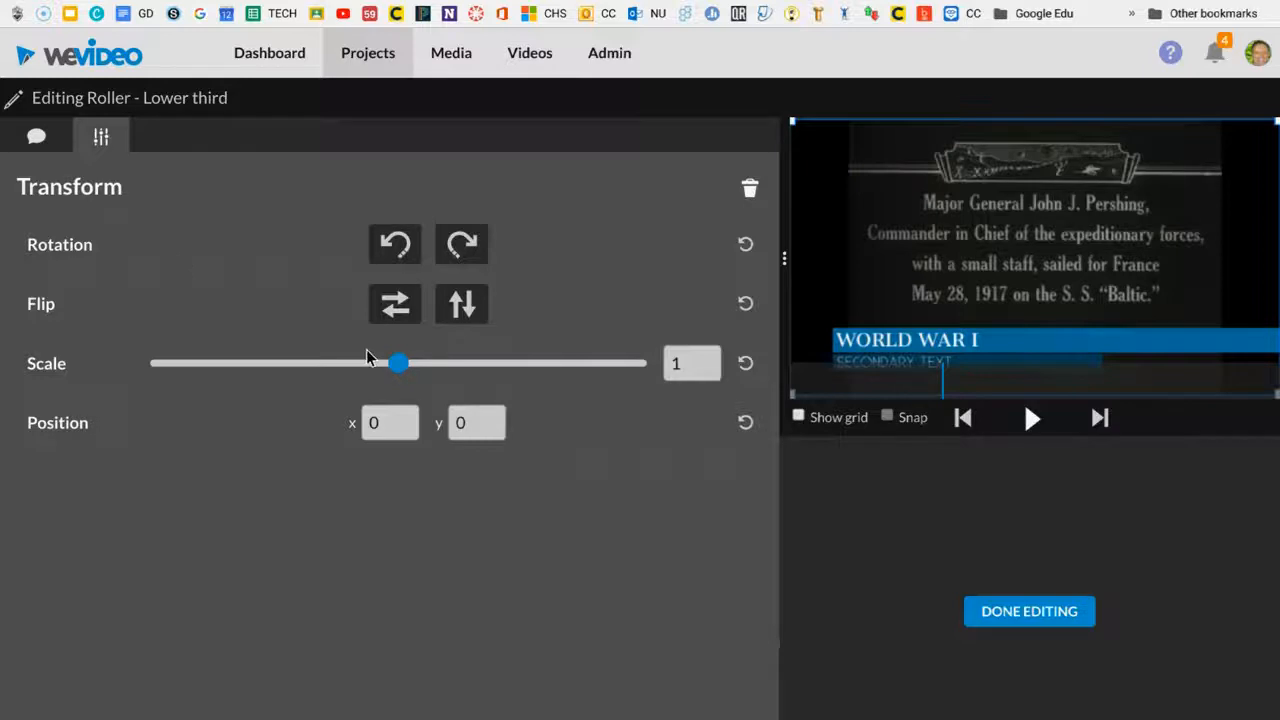
drag(395, 362, 406, 363)
click(1017, 603)
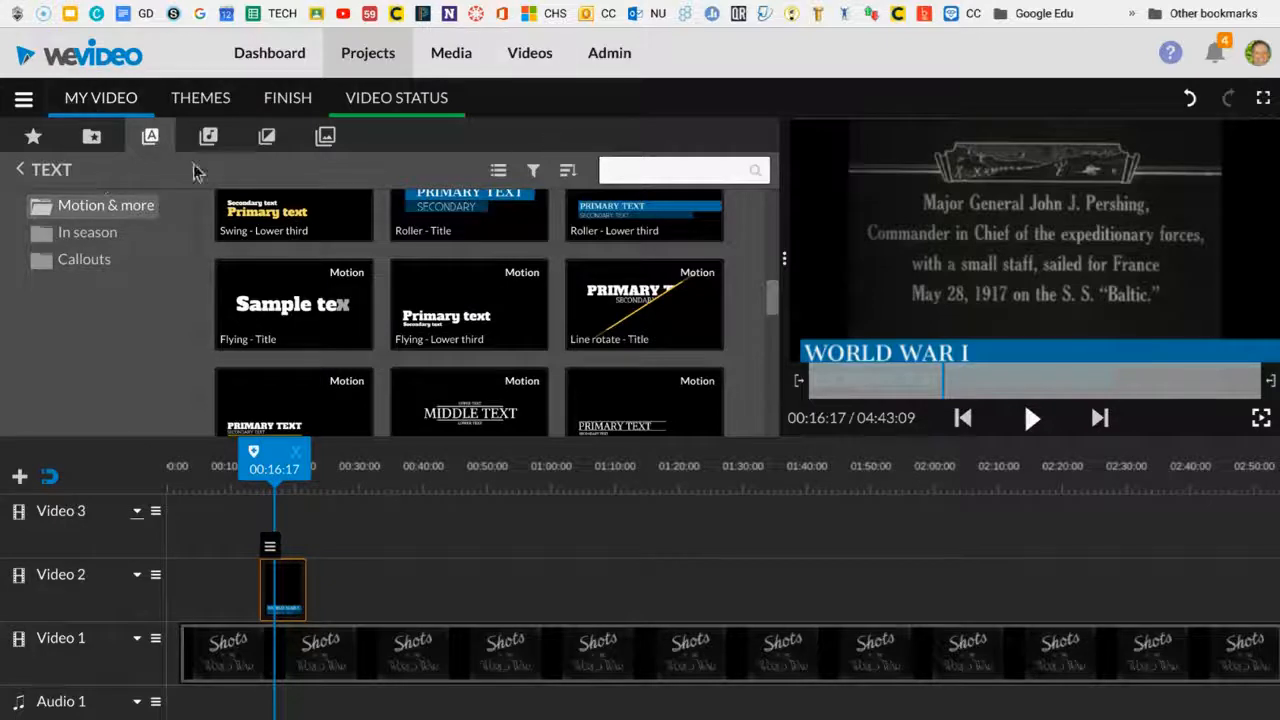
Browse the callouts and motion titles and try to add the Basic - Text title to Video 3 above the World War I title.
click(70, 260)
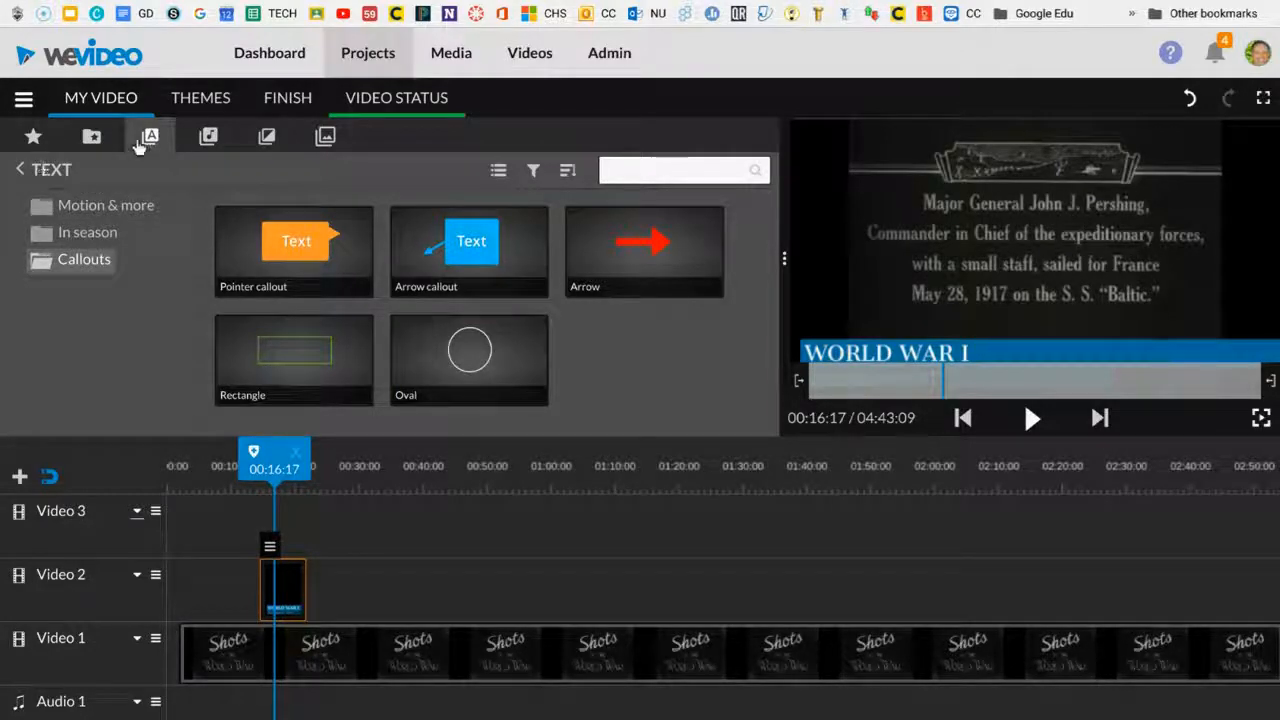
click(72, 210)
scroll(515, 305, down, 8)
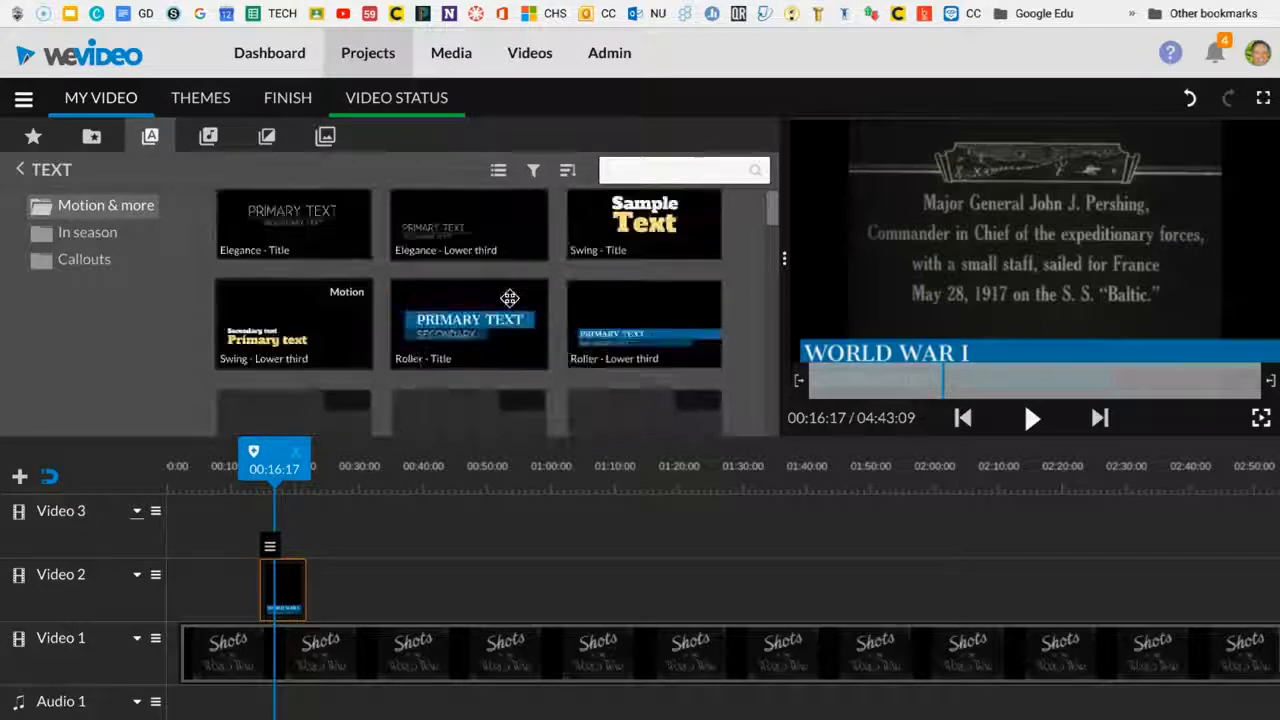
scroll(510, 298, down, 10)
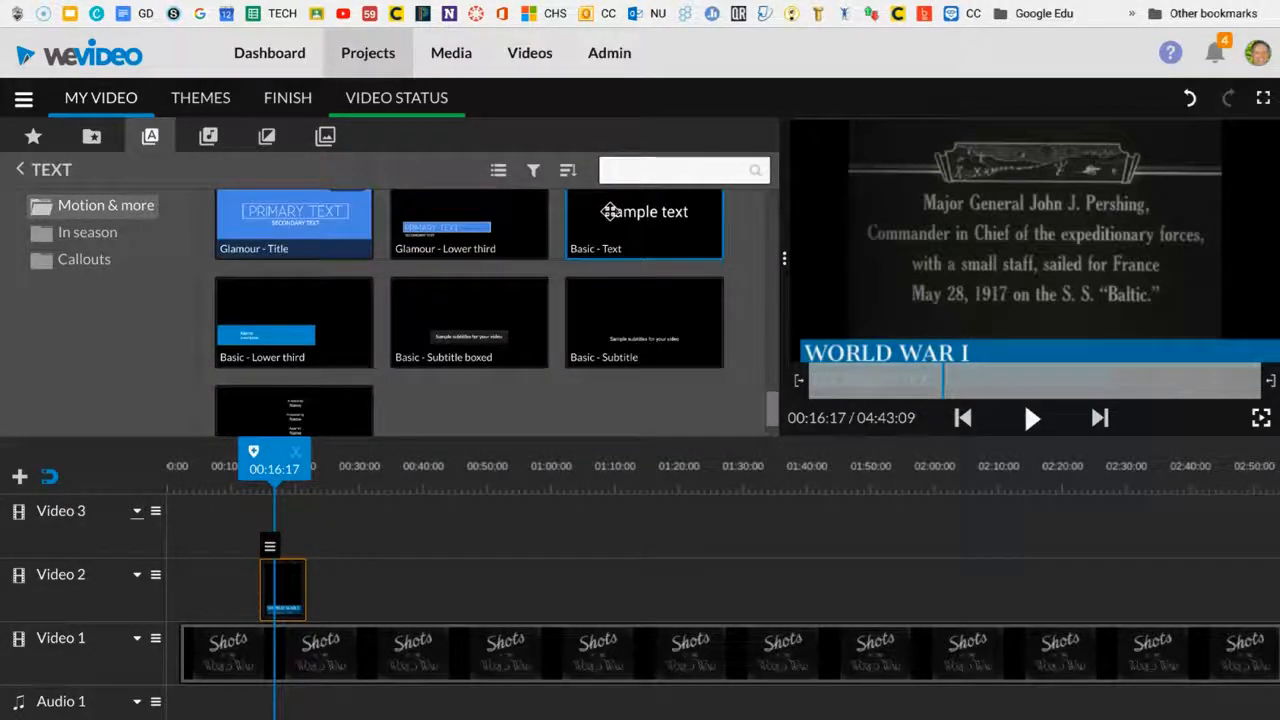
drag(610, 212, 296, 515)
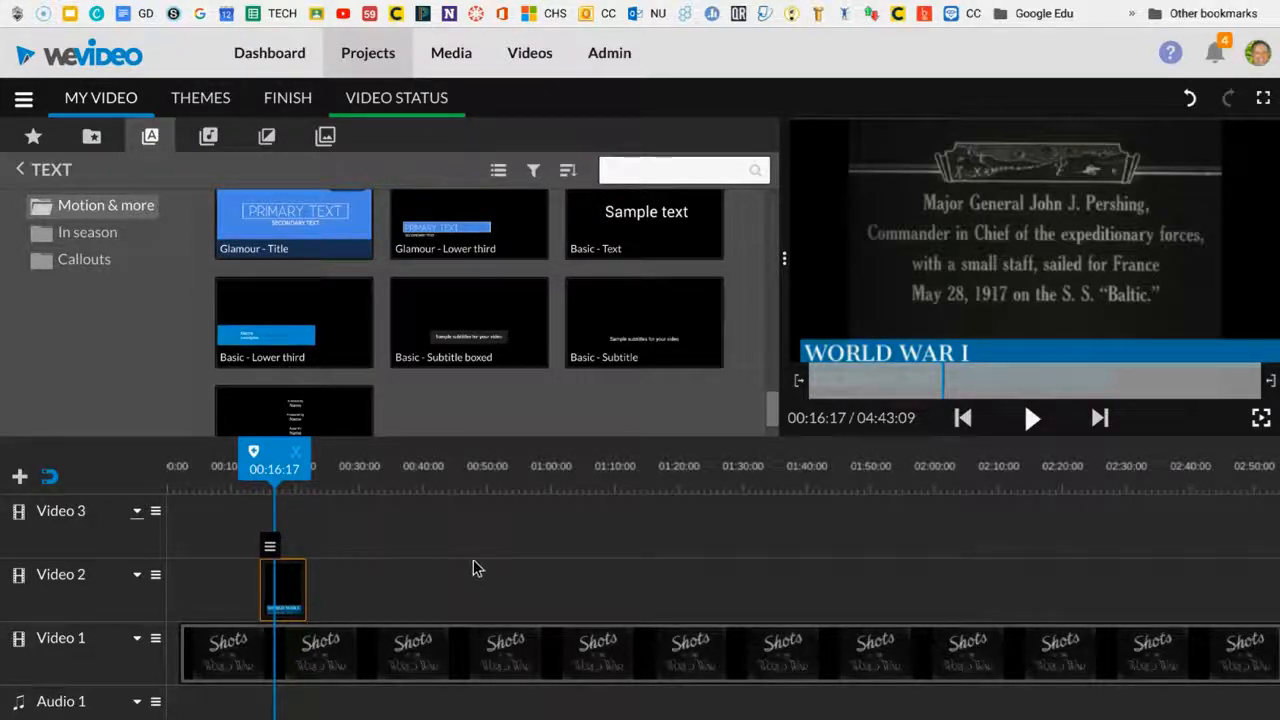
Replace the Shots of the World War clip on Video 1 with the Hessians Marching clip from the Trenton examples folder, placed at the start.
click(446, 656)
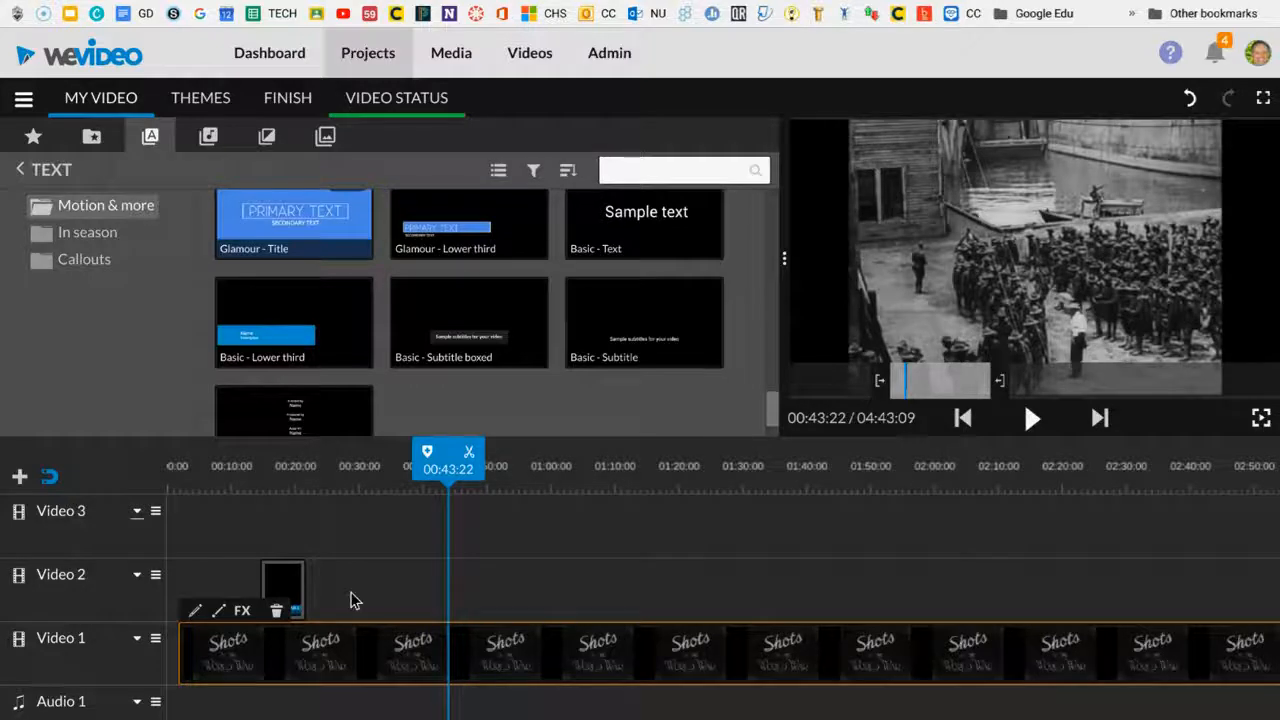
click(270, 611)
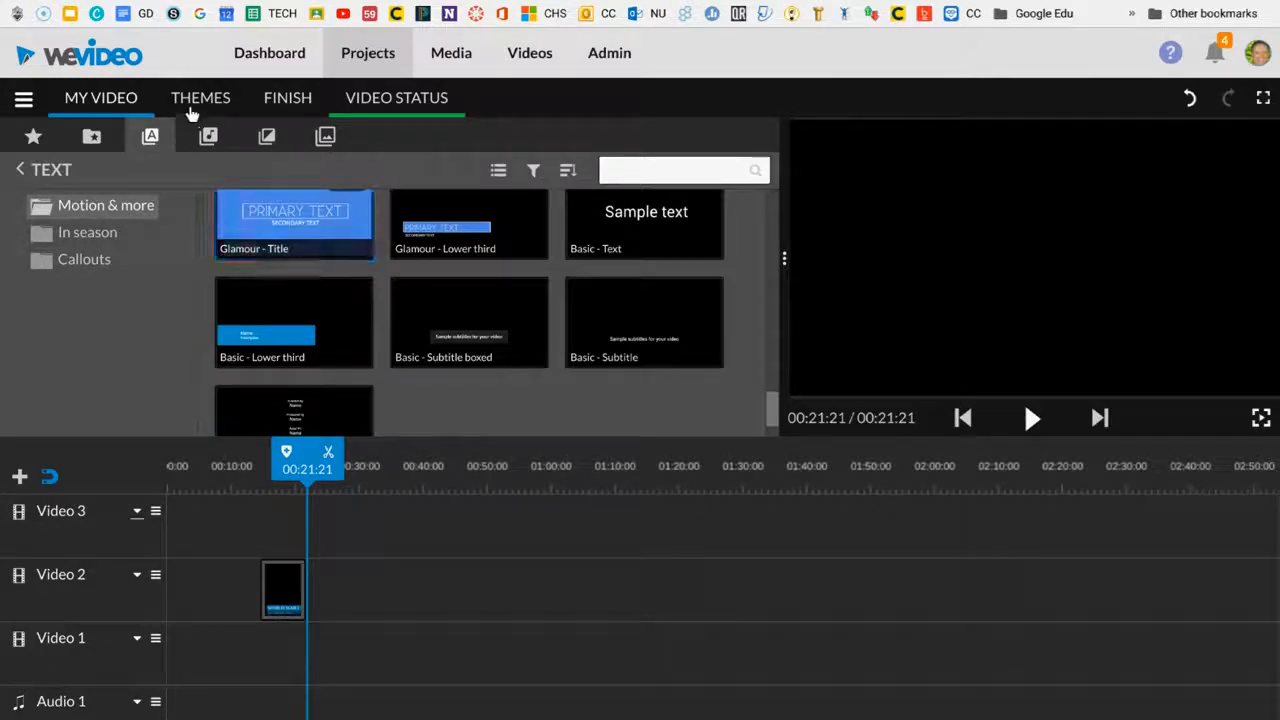
click(88, 137)
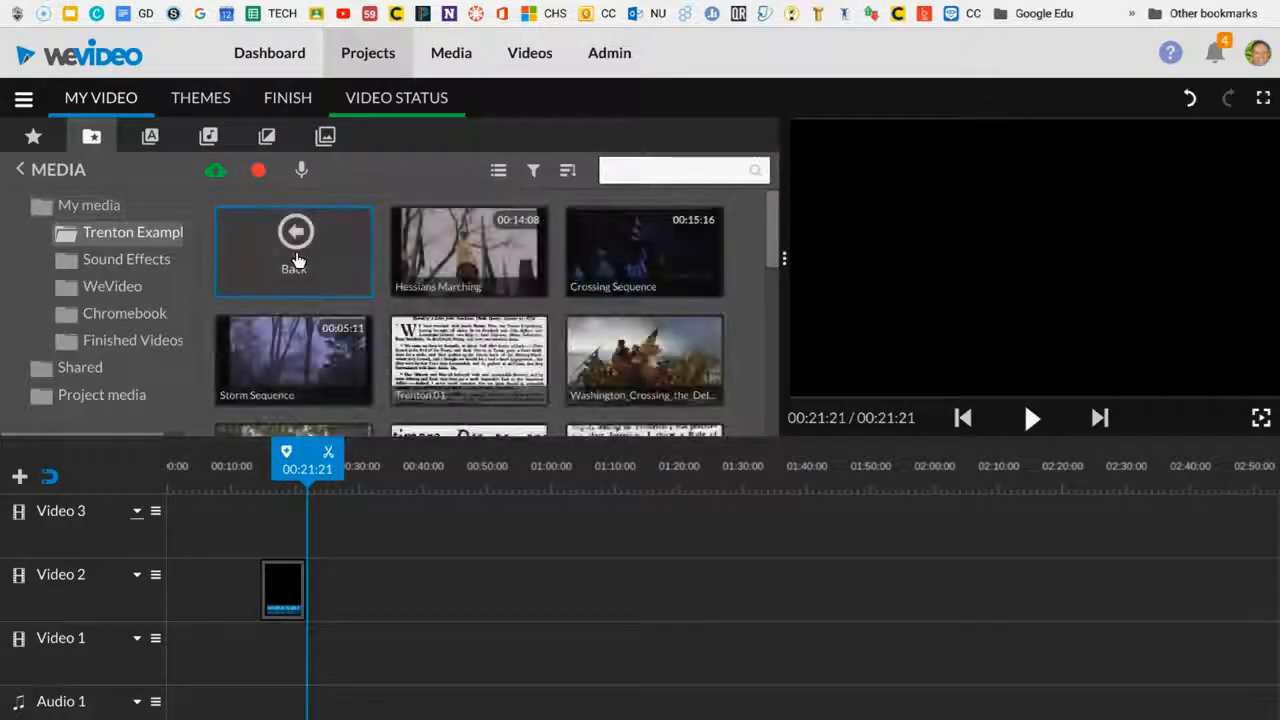
click(453, 238)
drag(453, 238, 177, 646)
Delete the World War I title from Video 2 and return the playhead to 00:00:00.
click(288, 596)
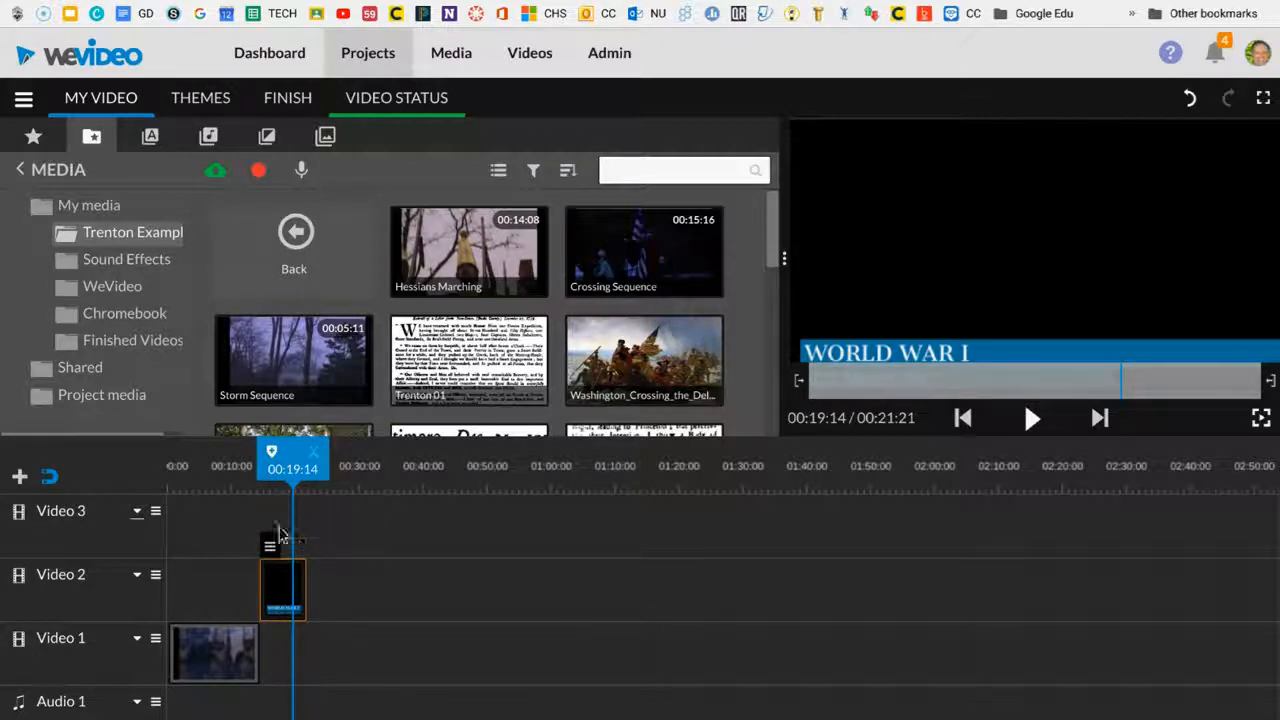
mouse_move(265, 532)
click(356, 525)
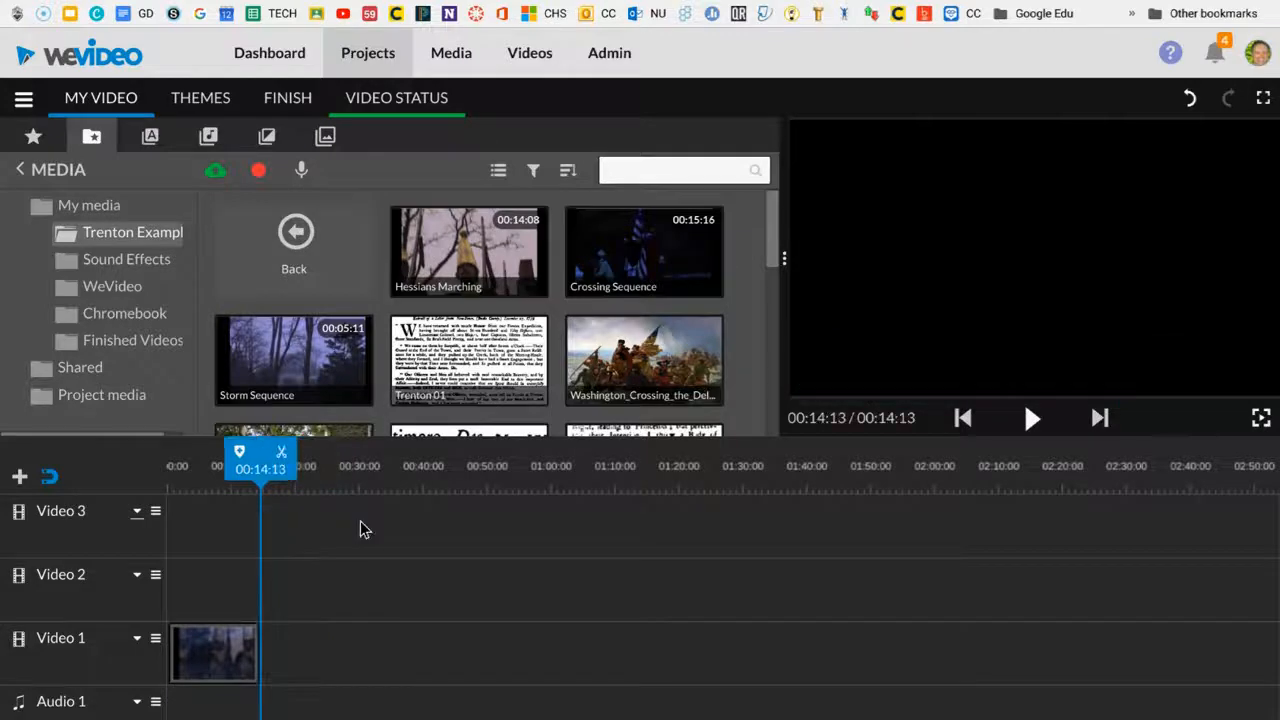
drag(262, 452, 151, 451)
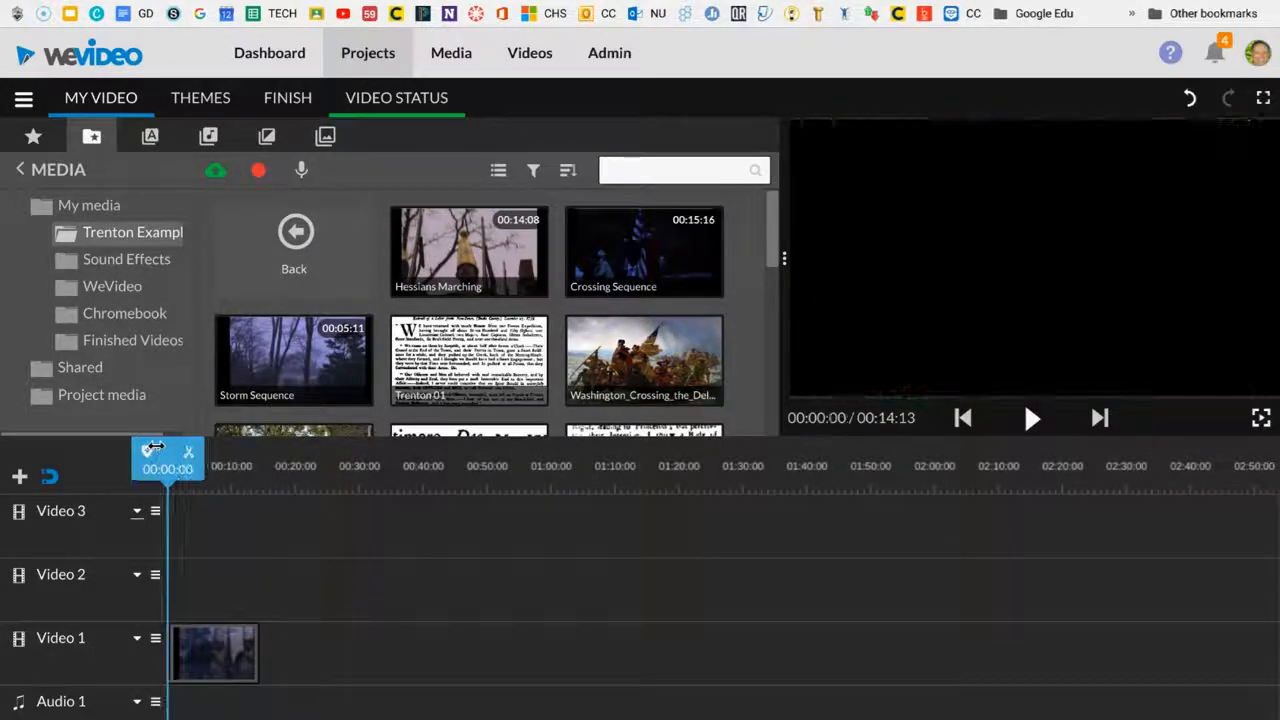
Play back the Hessians Marching clip, then place the Storm Sequence clip on Video 2 at about 00:19:14 and play it.
click(1028, 418)
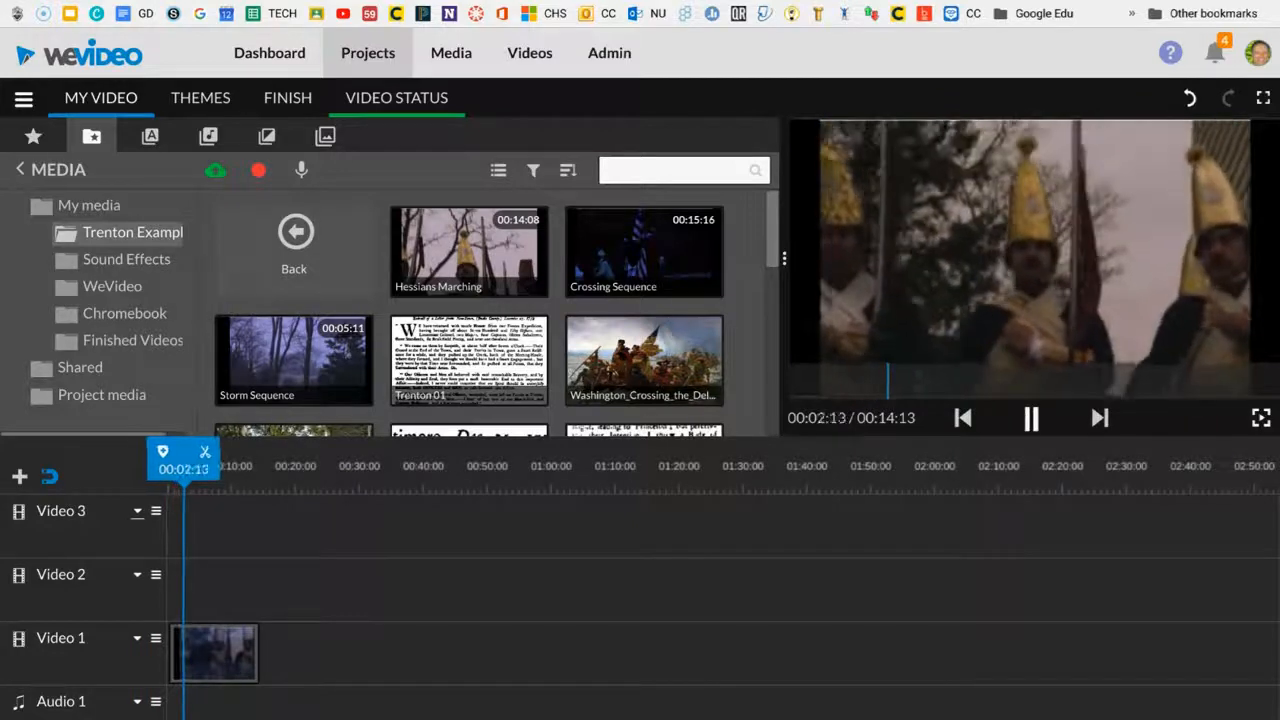
key(XF86AudioRaiseVolume)
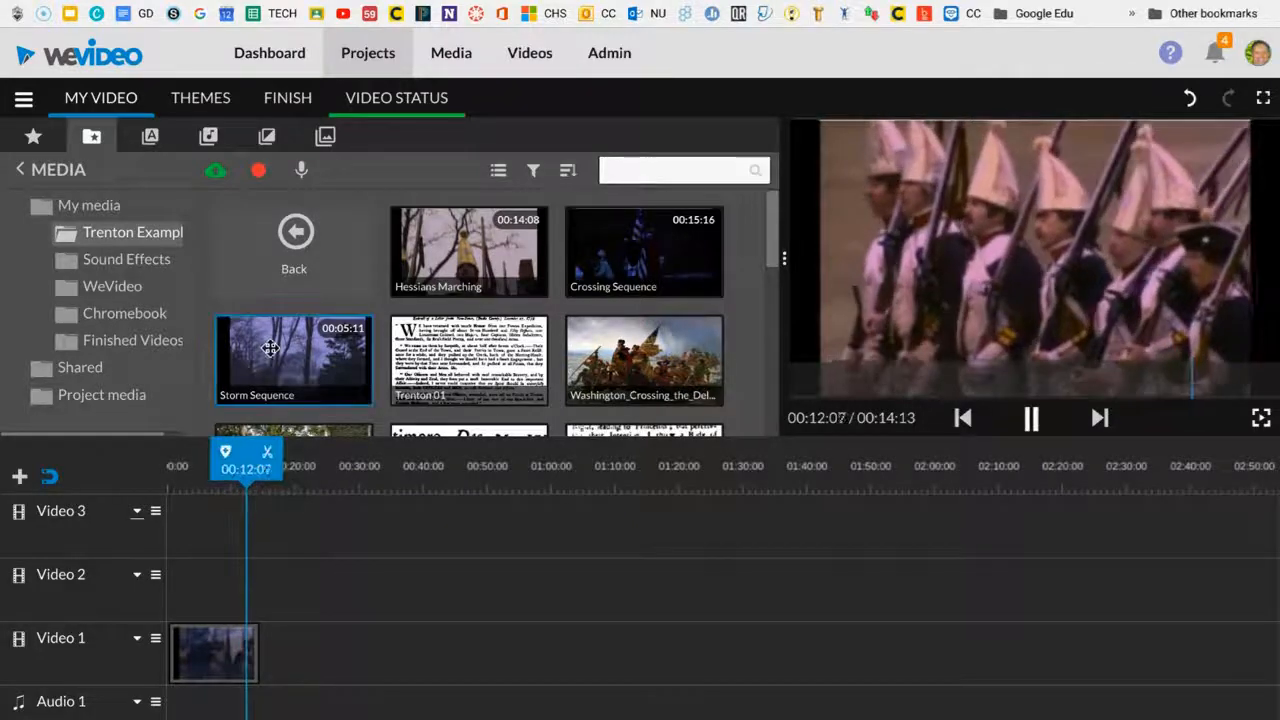
drag(293, 360, 318, 620)
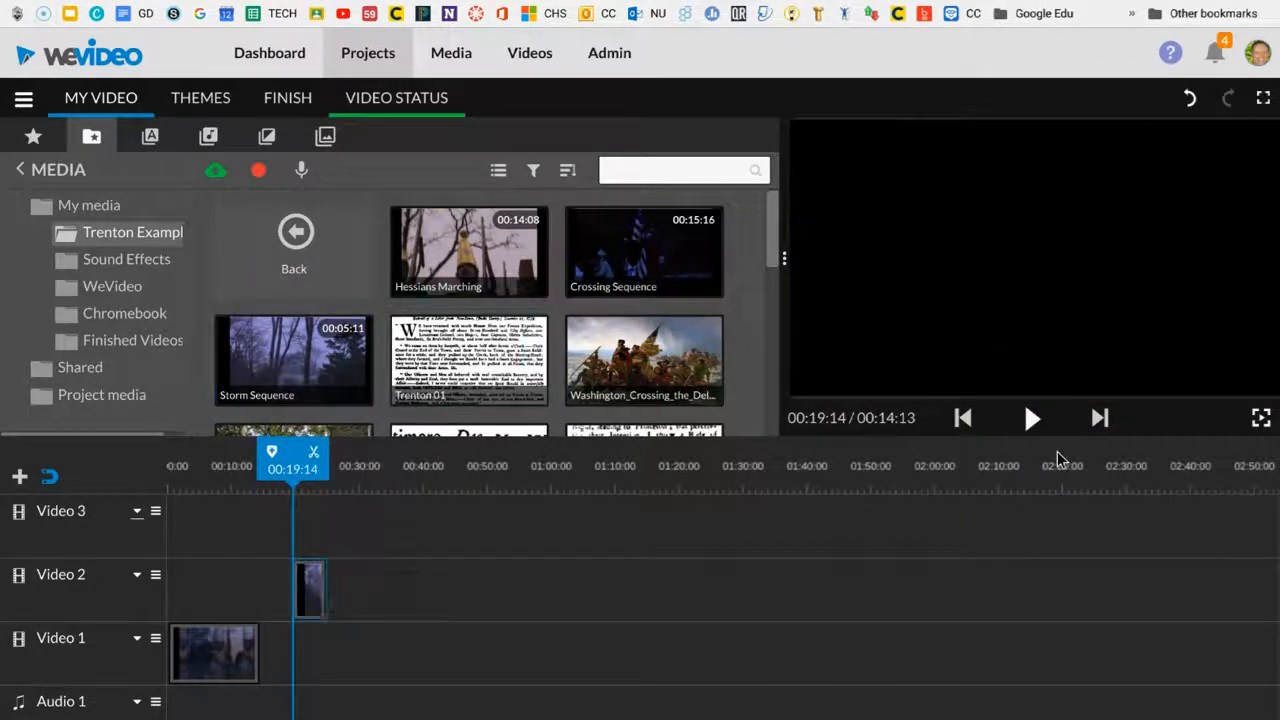
click(1032, 418)
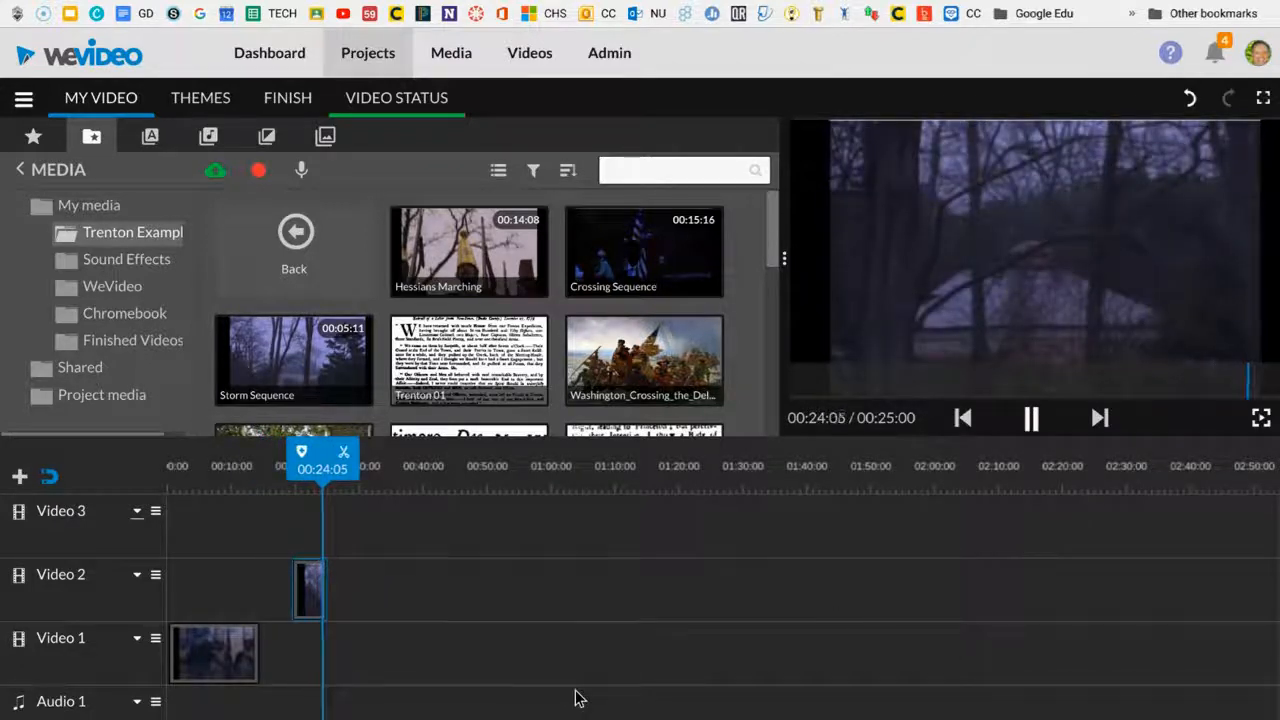
click(305, 595)
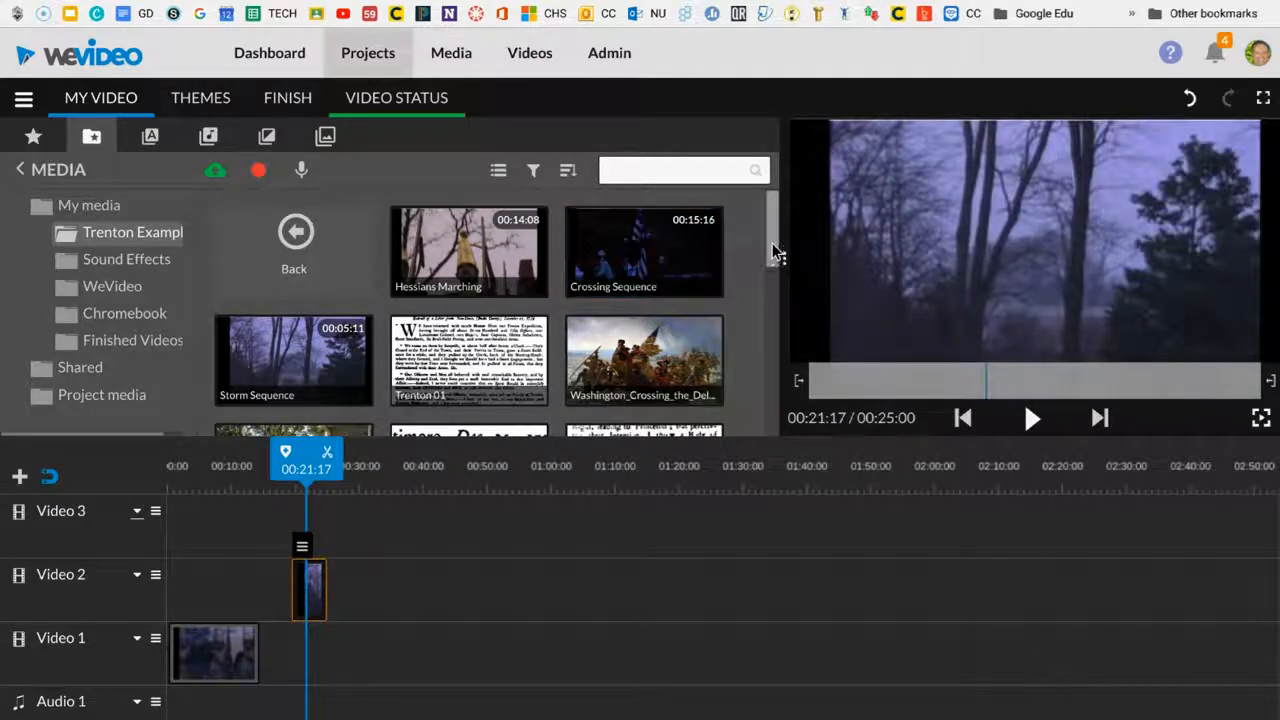
Place the Trenton clip from the Trenton examples folder on Video 1, just after the Storm Sequence clip ends, and play its beginning.
scroll(765, 283, down, 1)
drag(765, 283, 766, 372)
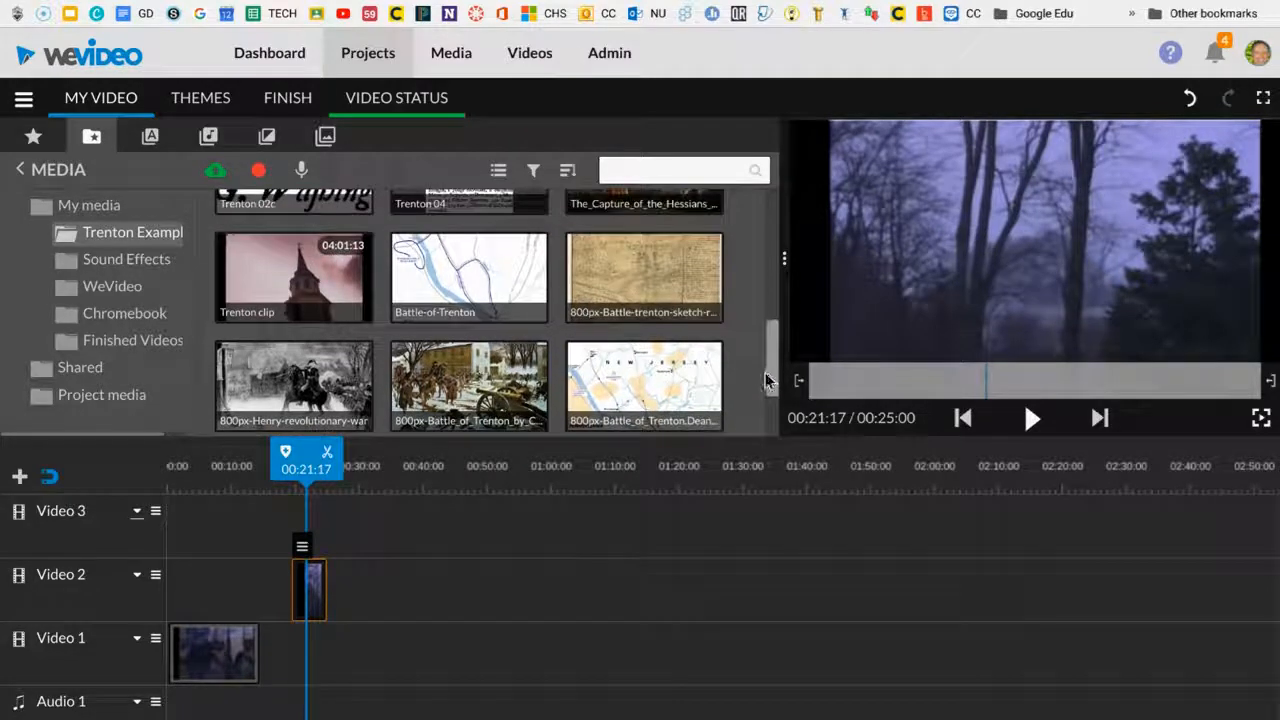
drag(307, 268, 356, 648)
click(1030, 420)
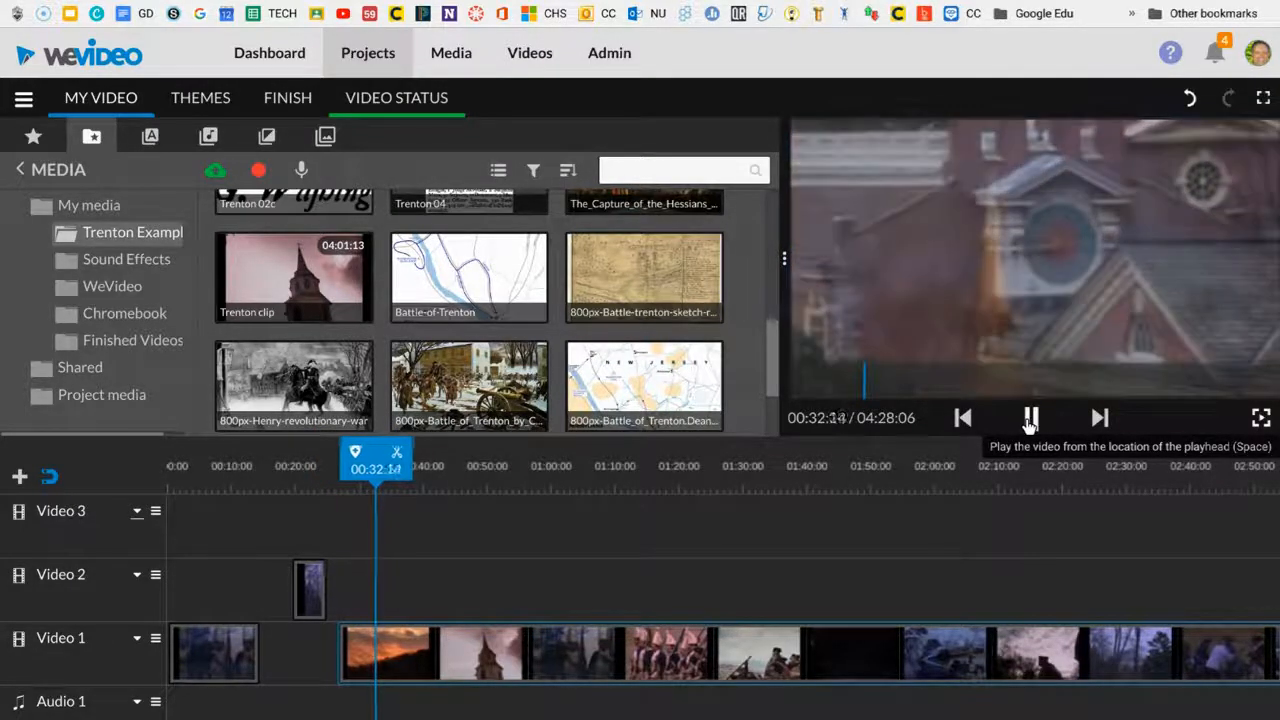
click(1030, 420)
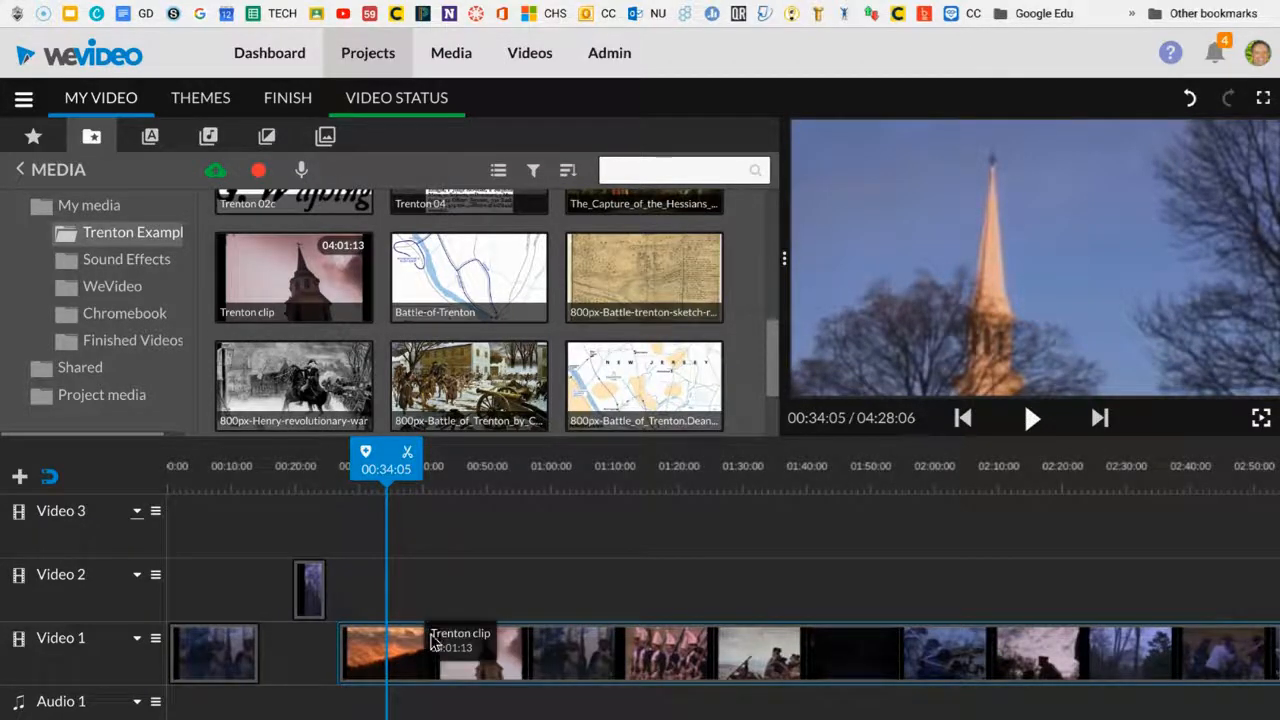
Lower the Trenton clip's audio level to 49, mute the clip and finish editing it.
click(434, 650)
click(350, 611)
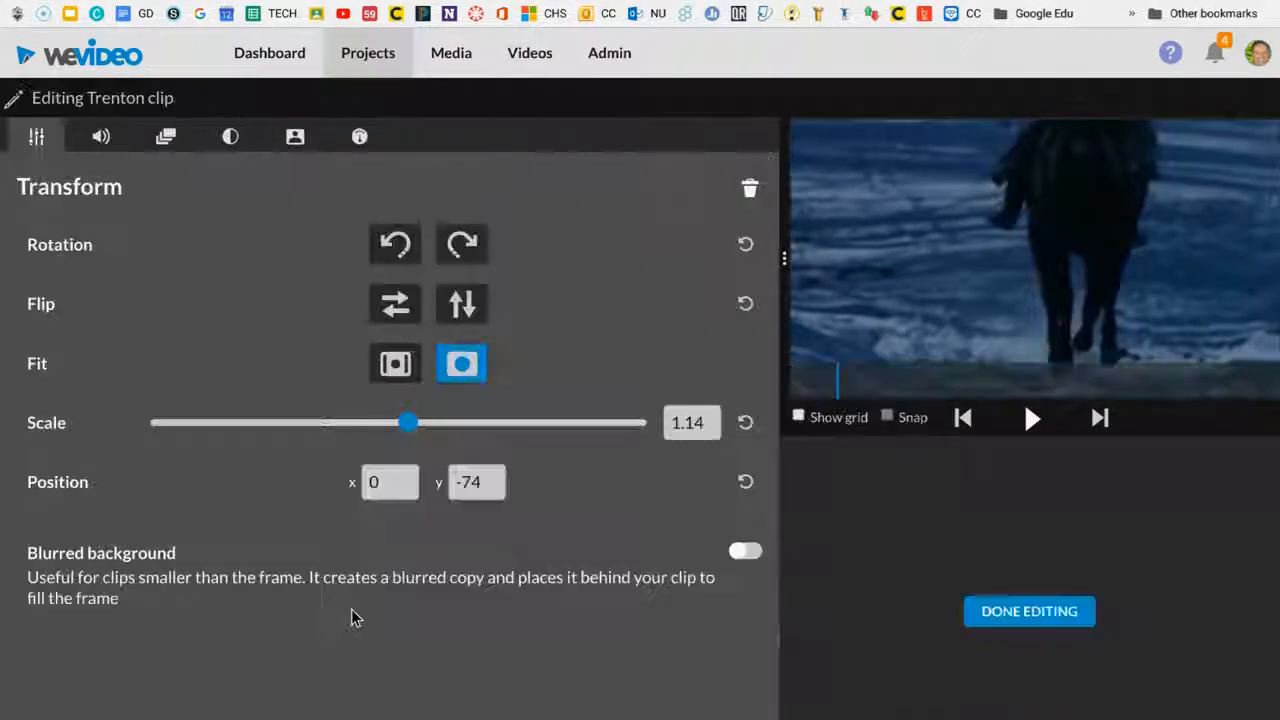
click(99, 138)
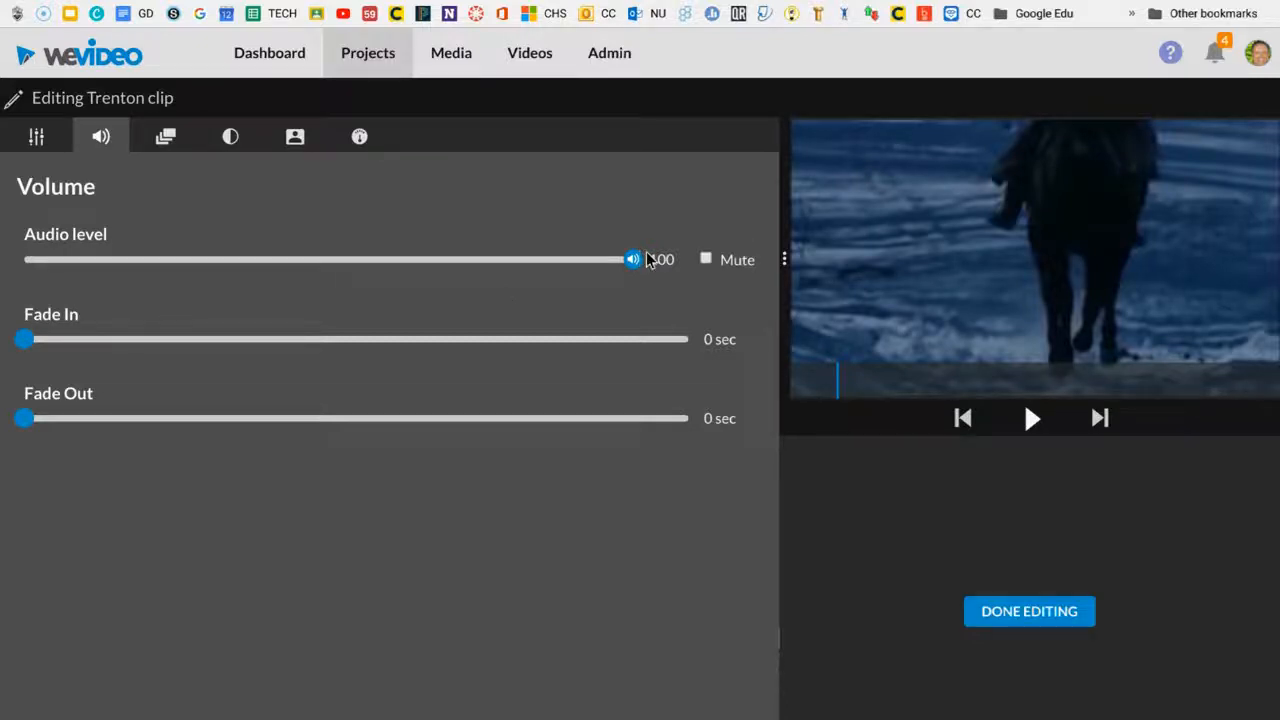
drag(629, 261, 319, 262)
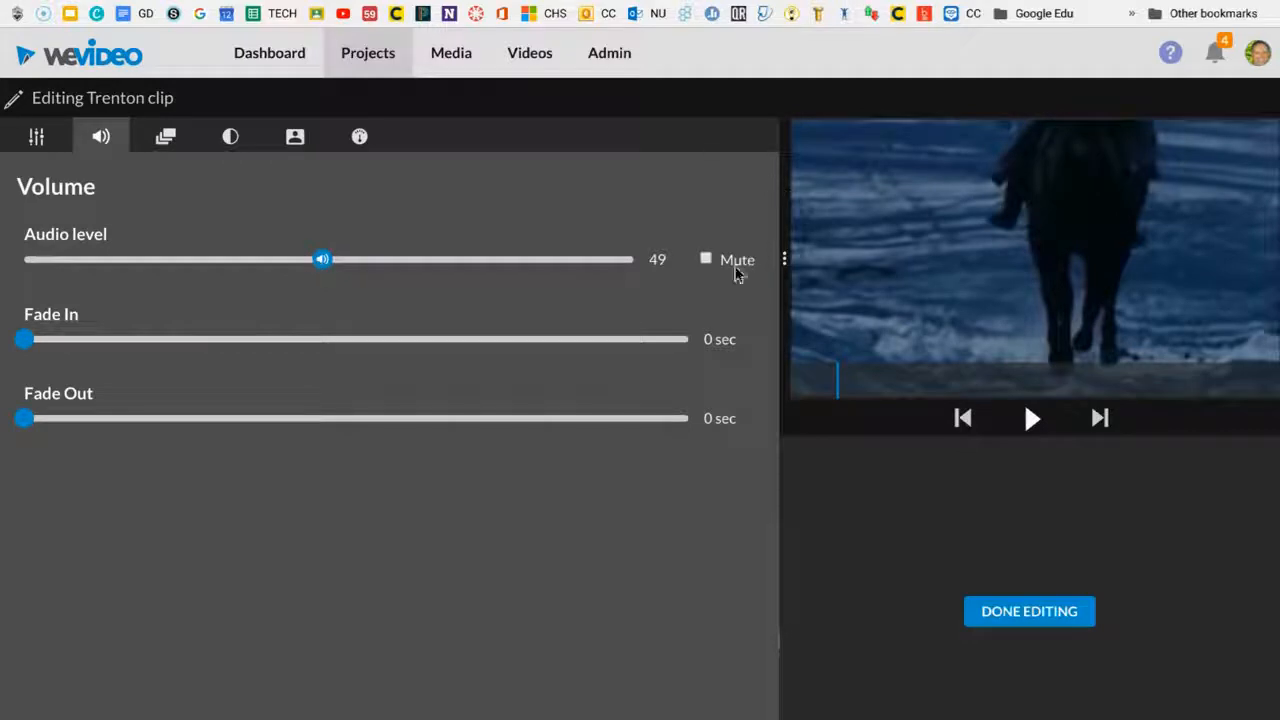
click(706, 259)
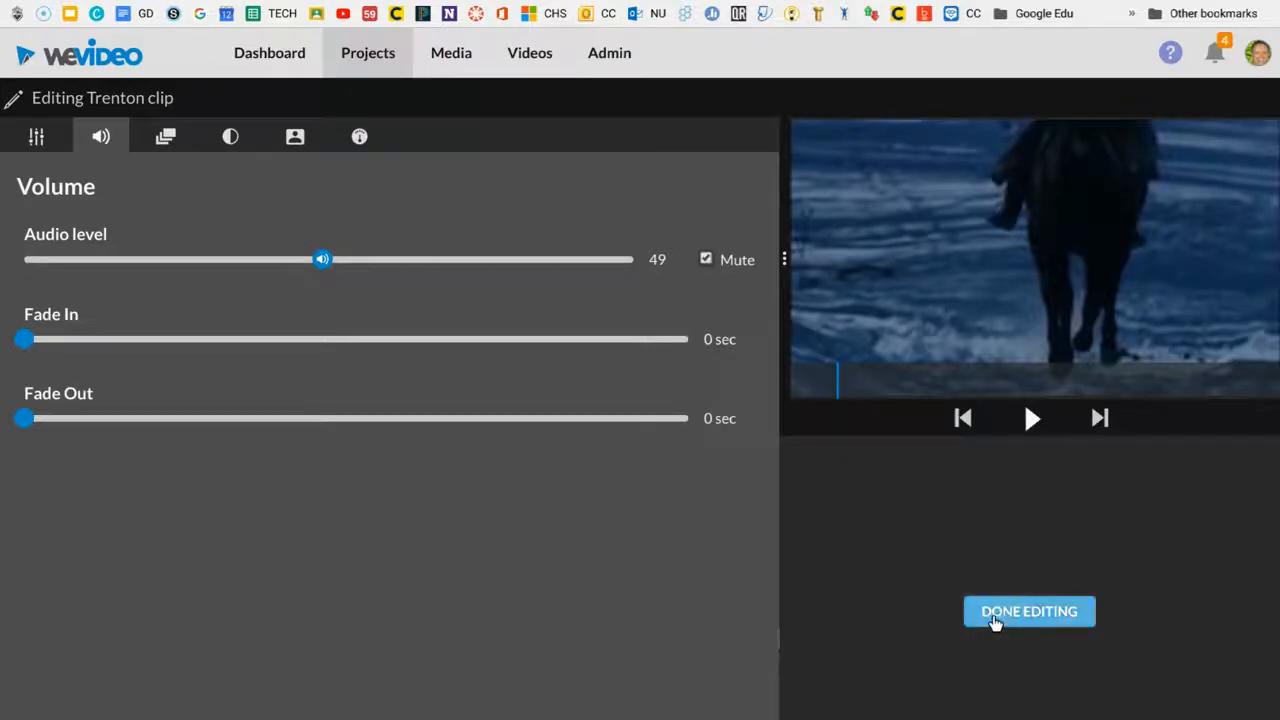
click(999, 613)
Play the muted Trenton clip, unmute it in its volume settings and play it again.
click(1029, 419)
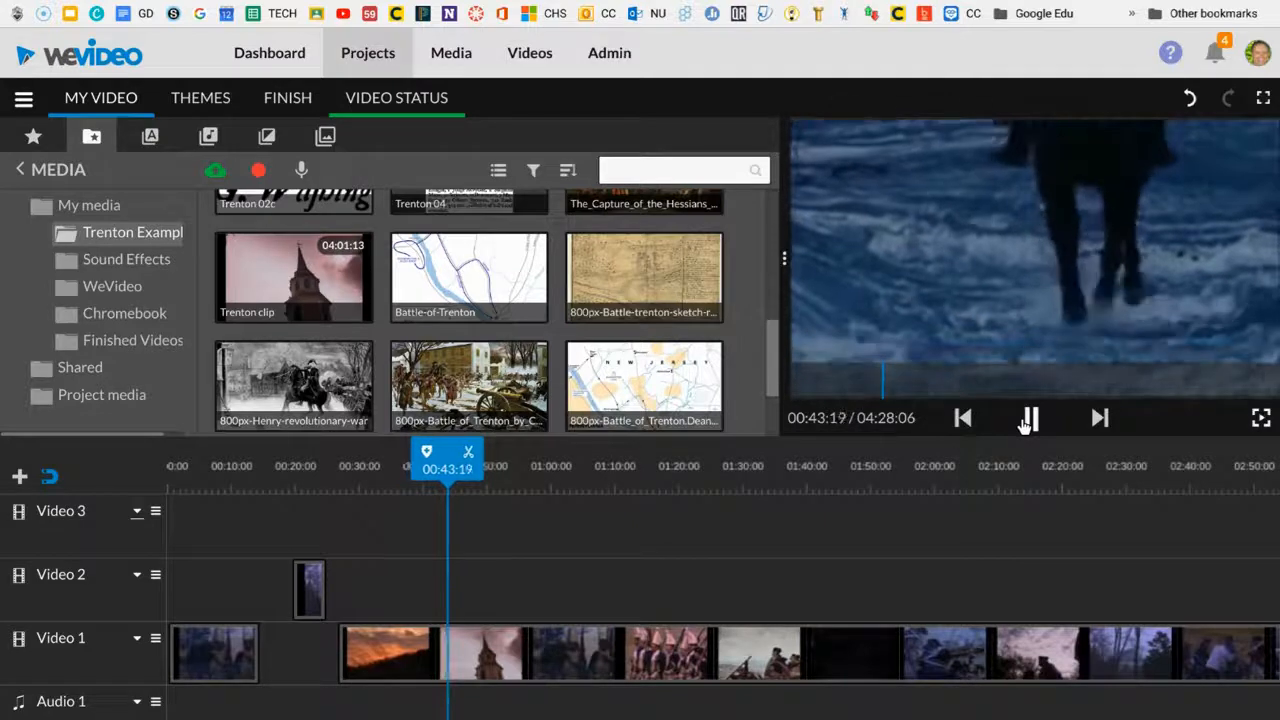
click(1029, 419)
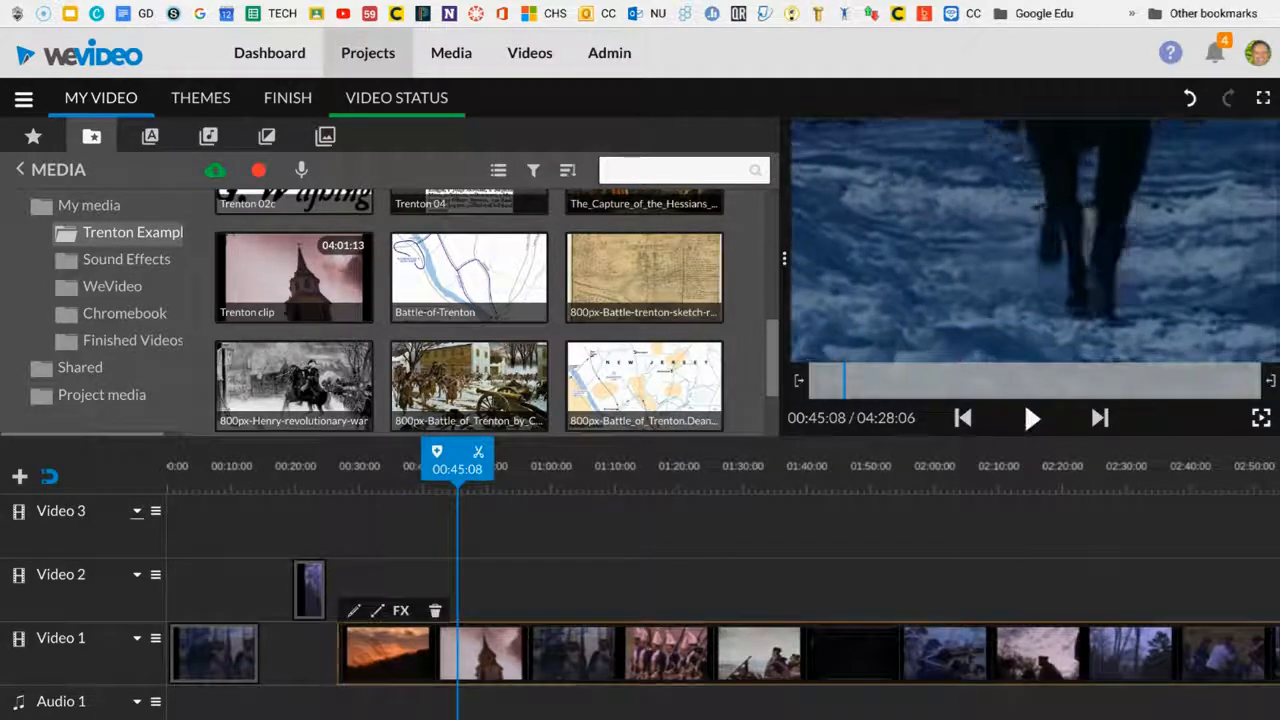
double_click(387, 677)
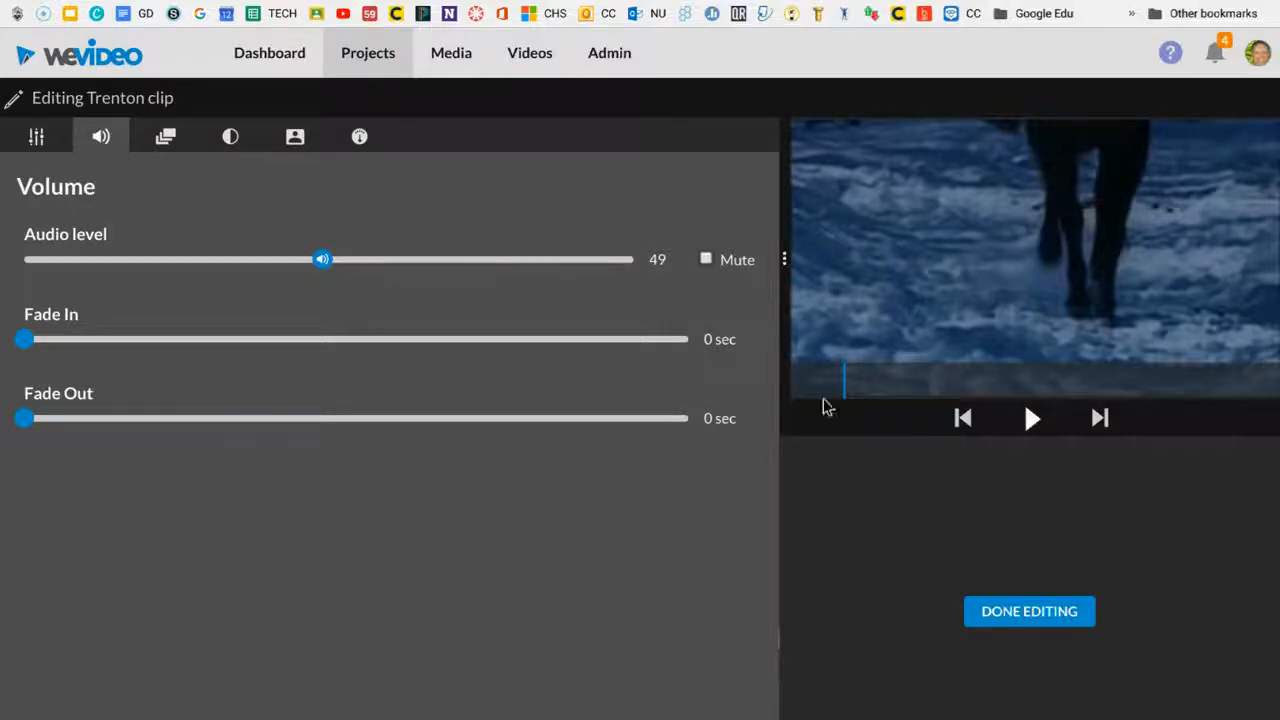
click(1000, 605)
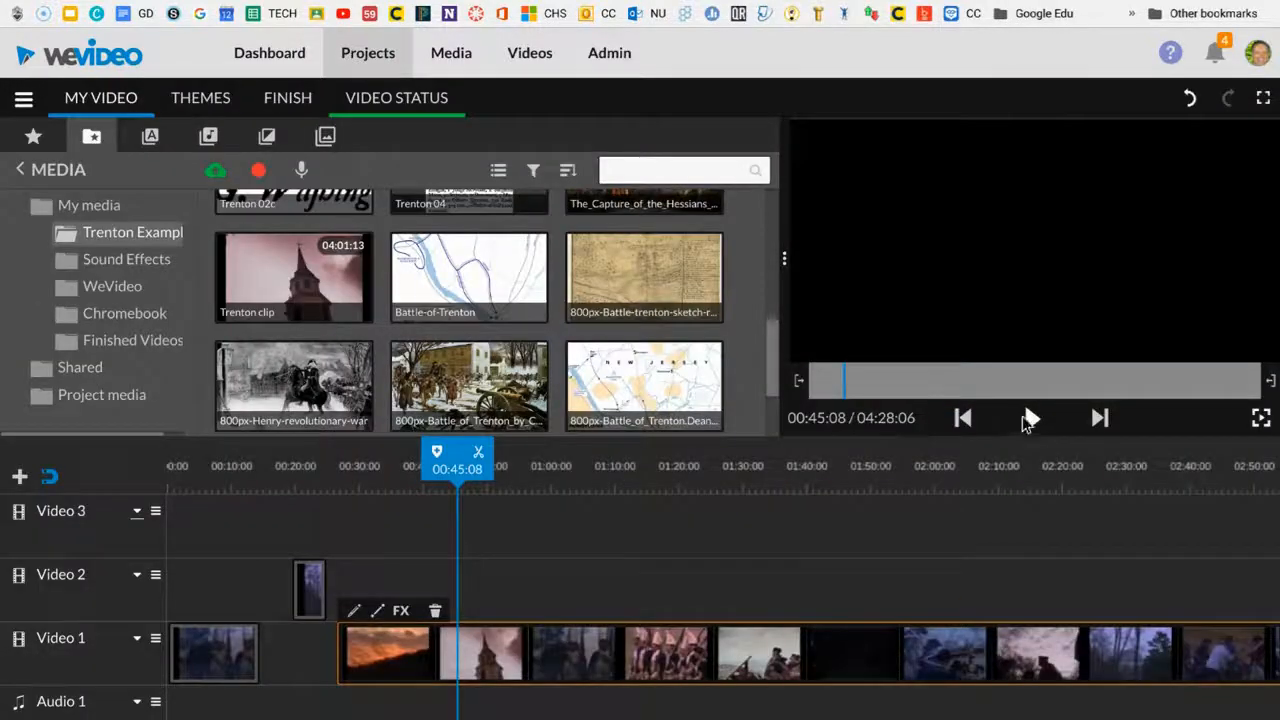
click(1028, 419)
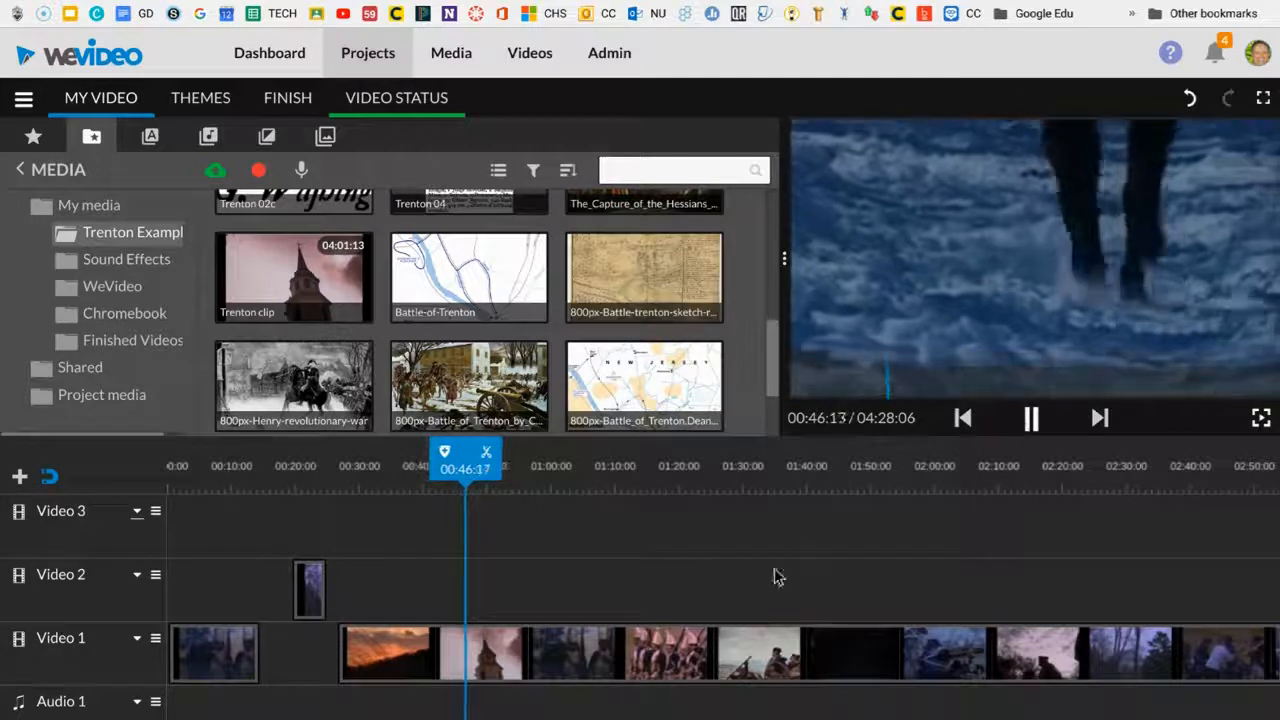
Review the Trenton clip's transform, animation, color, color keying and speed settings, and close the clip editor without changes.
double_click(735, 658)
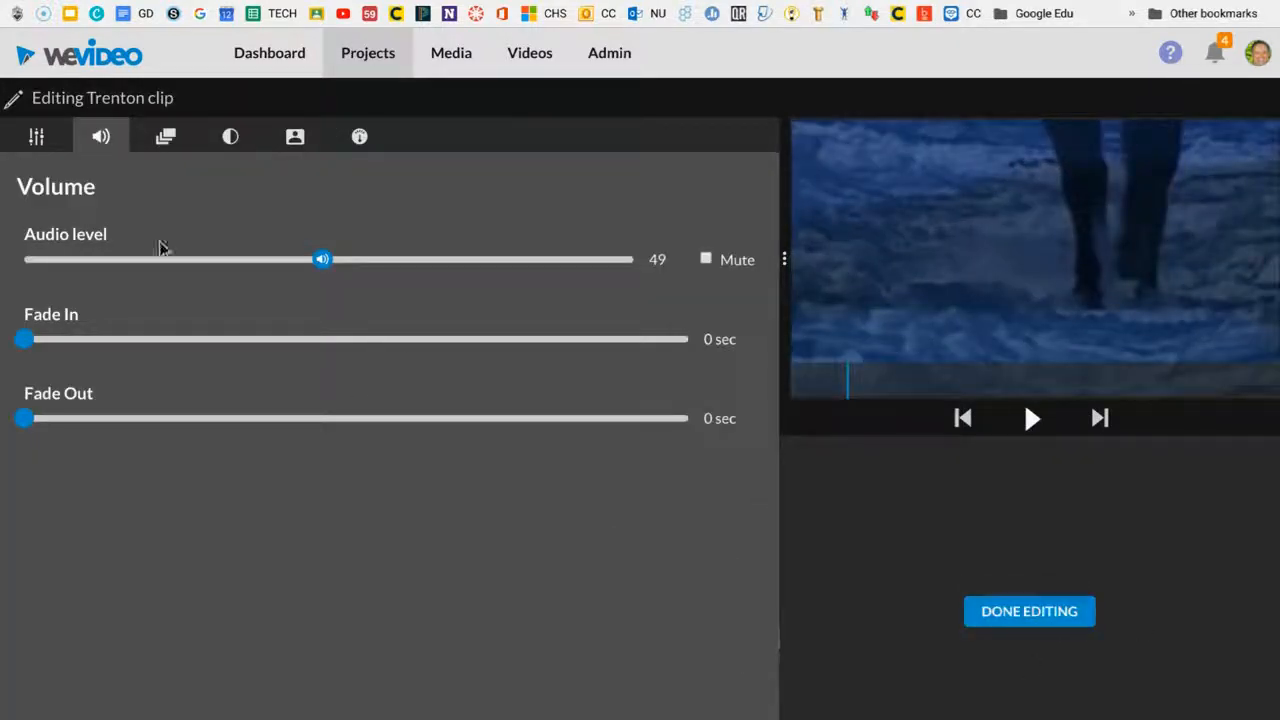
click(32, 137)
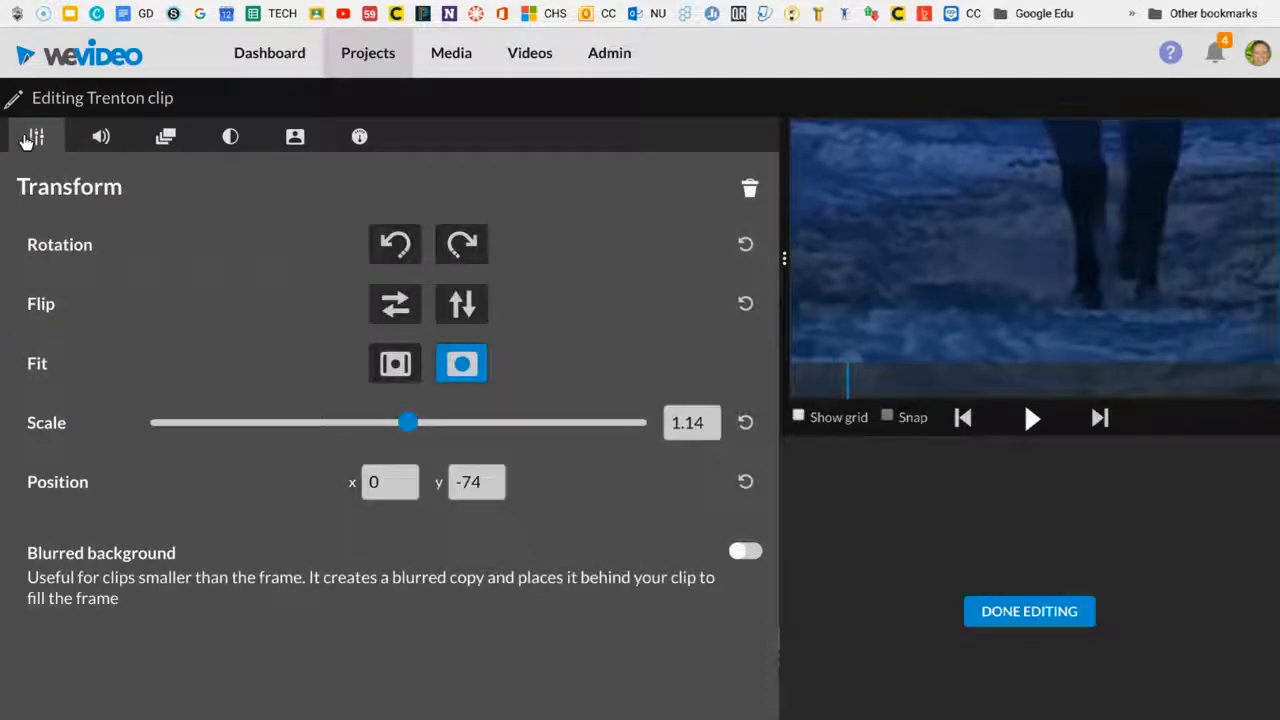
click(165, 137)
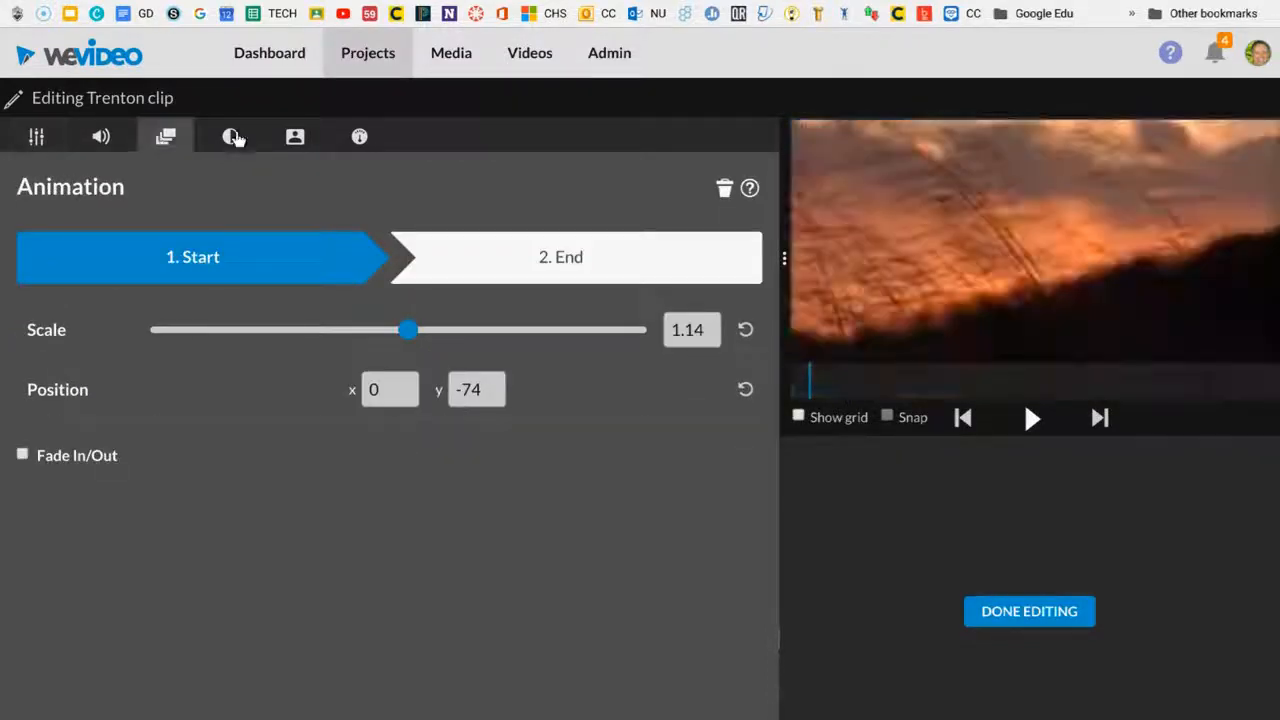
click(221, 138)
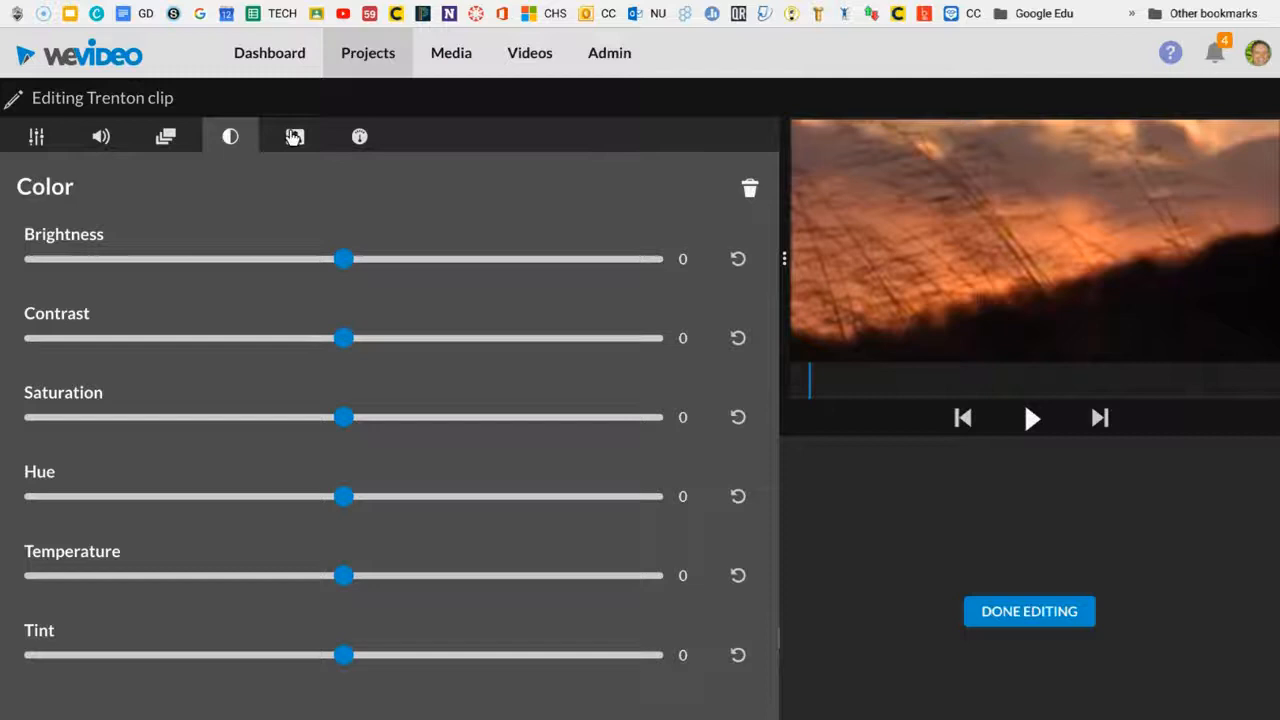
click(294, 137)
click(359, 137)
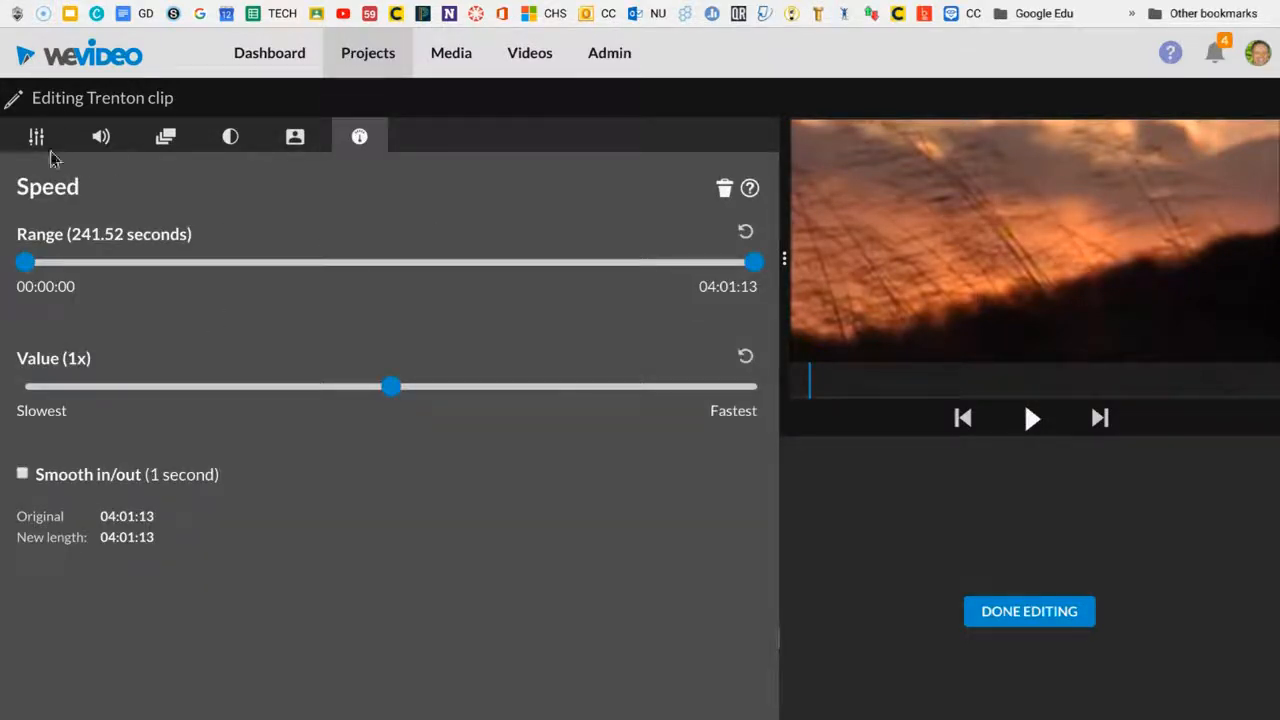
click(990, 611)
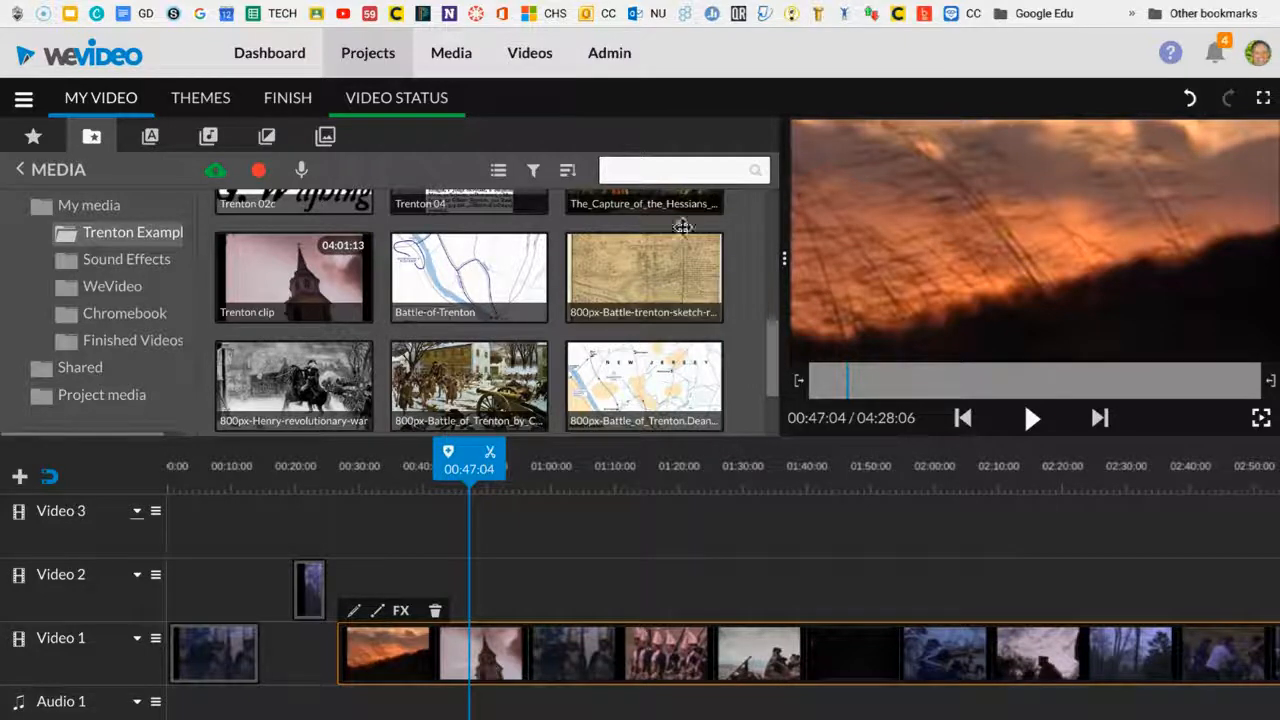
Switch to the WWI WeVideo News Broadcast Presentation document and open its How to capture YouTube Videos link in a new tab.
scroll(694, 329, up, 3)
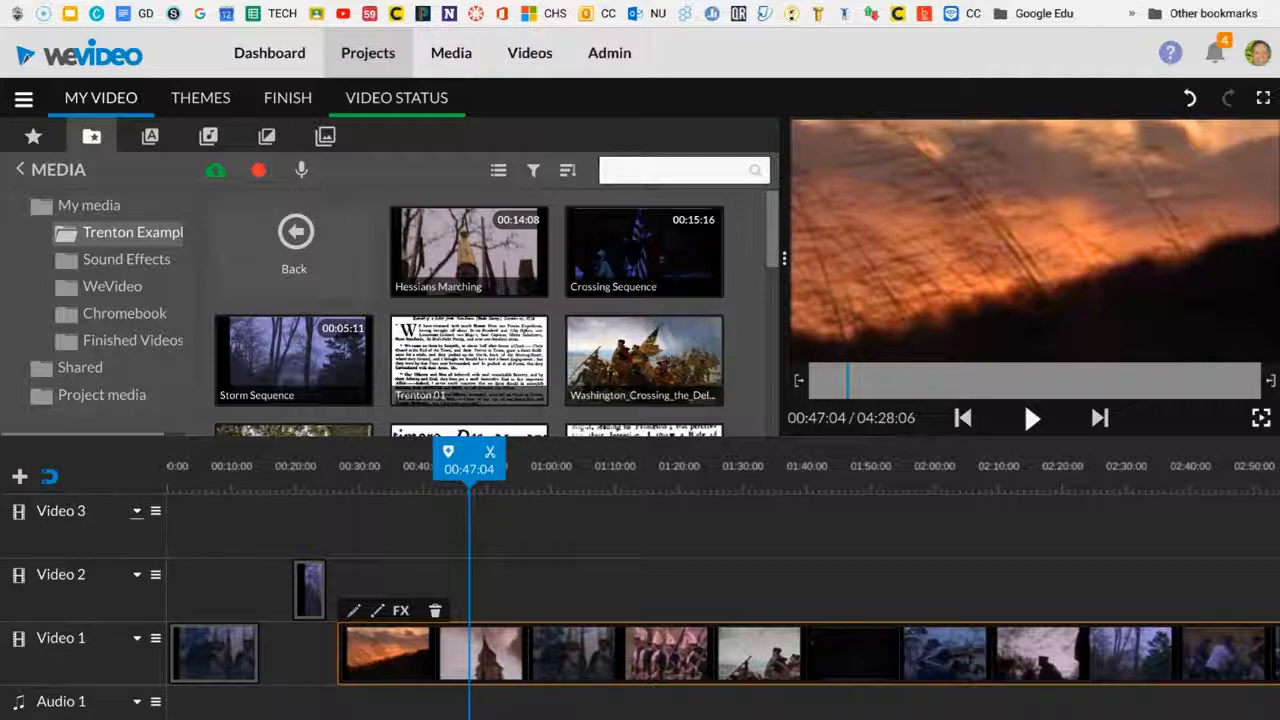
key(ctrl+Tab)
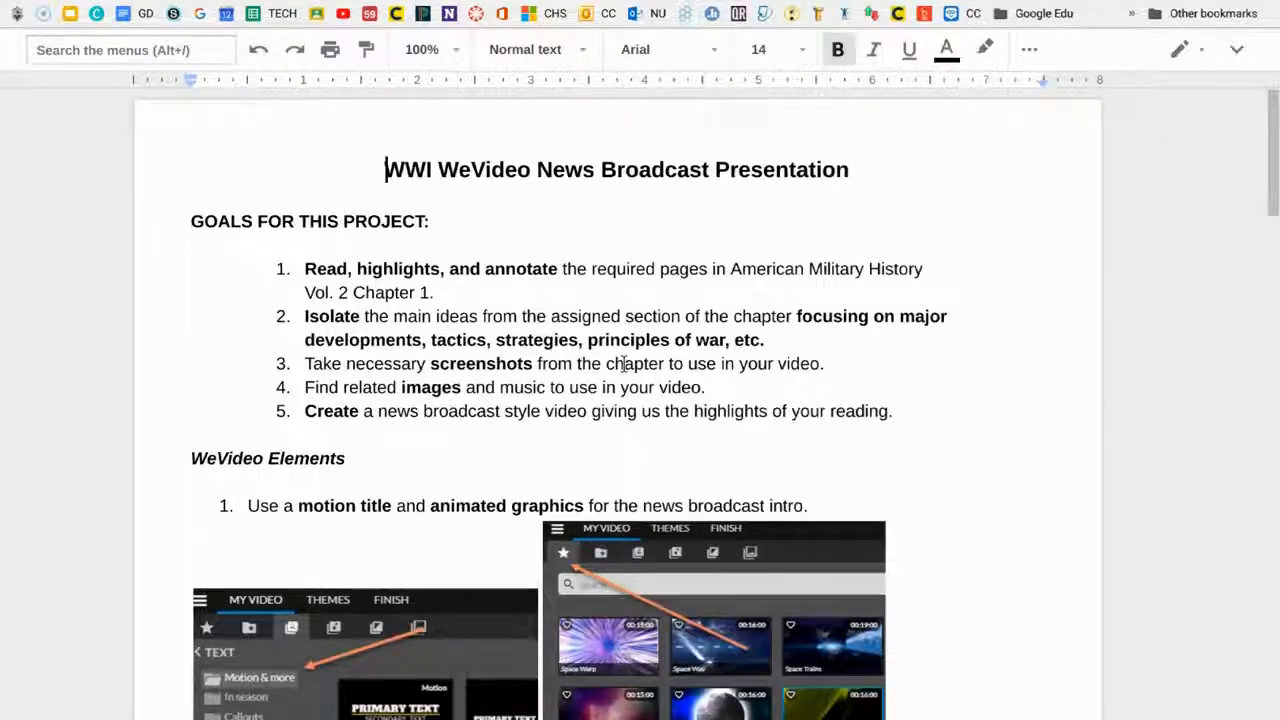
scroll(624, 365, down, 1)
scroll(624, 368, down, 10)
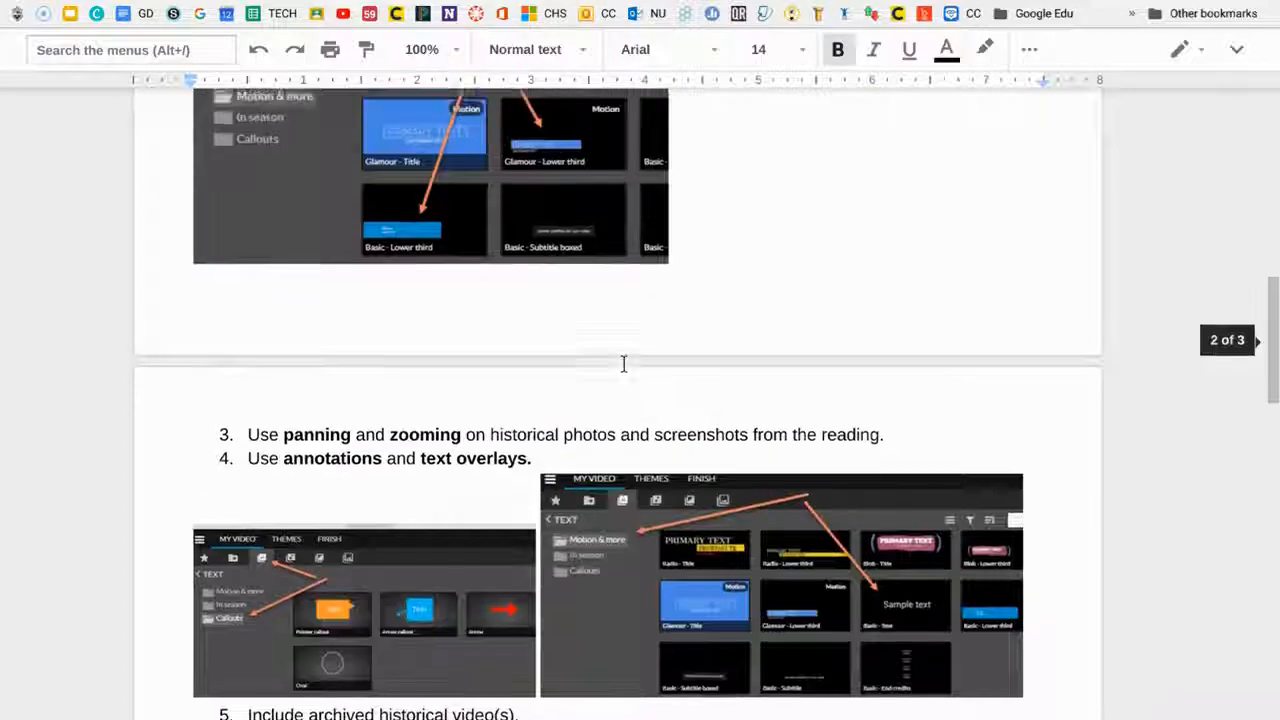
scroll(631, 381, down, 15)
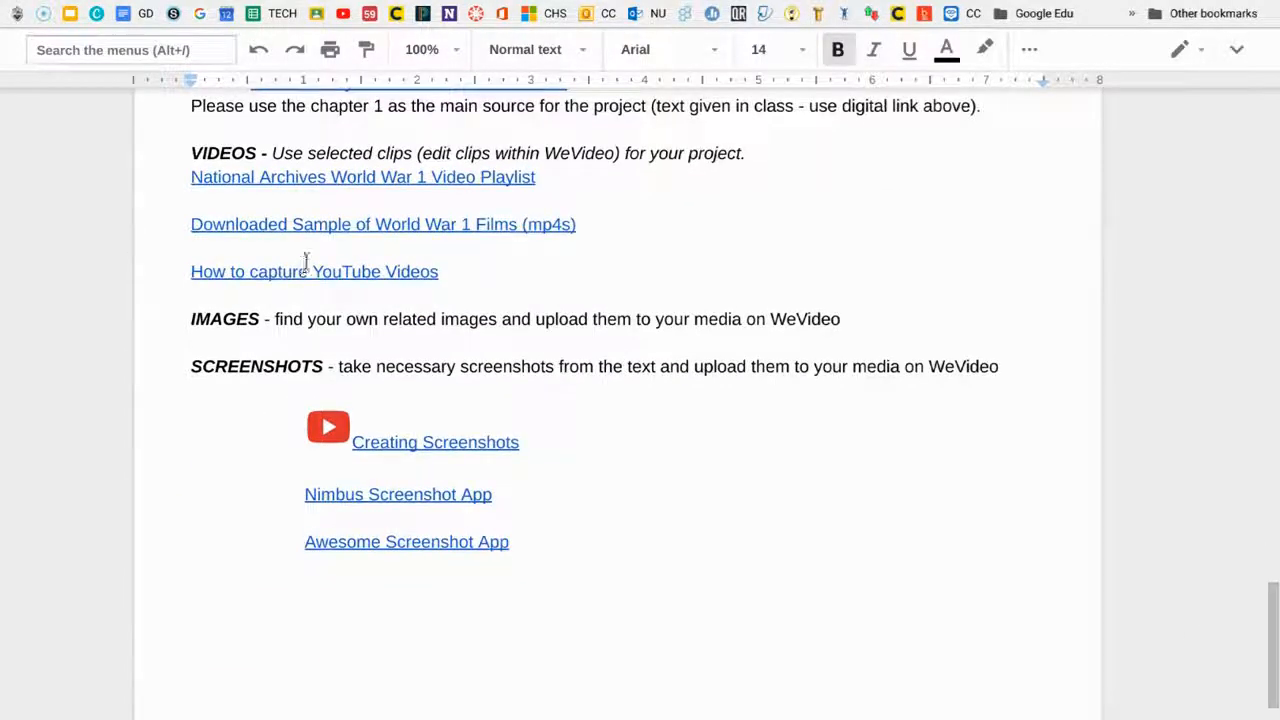
right_click(313, 269)
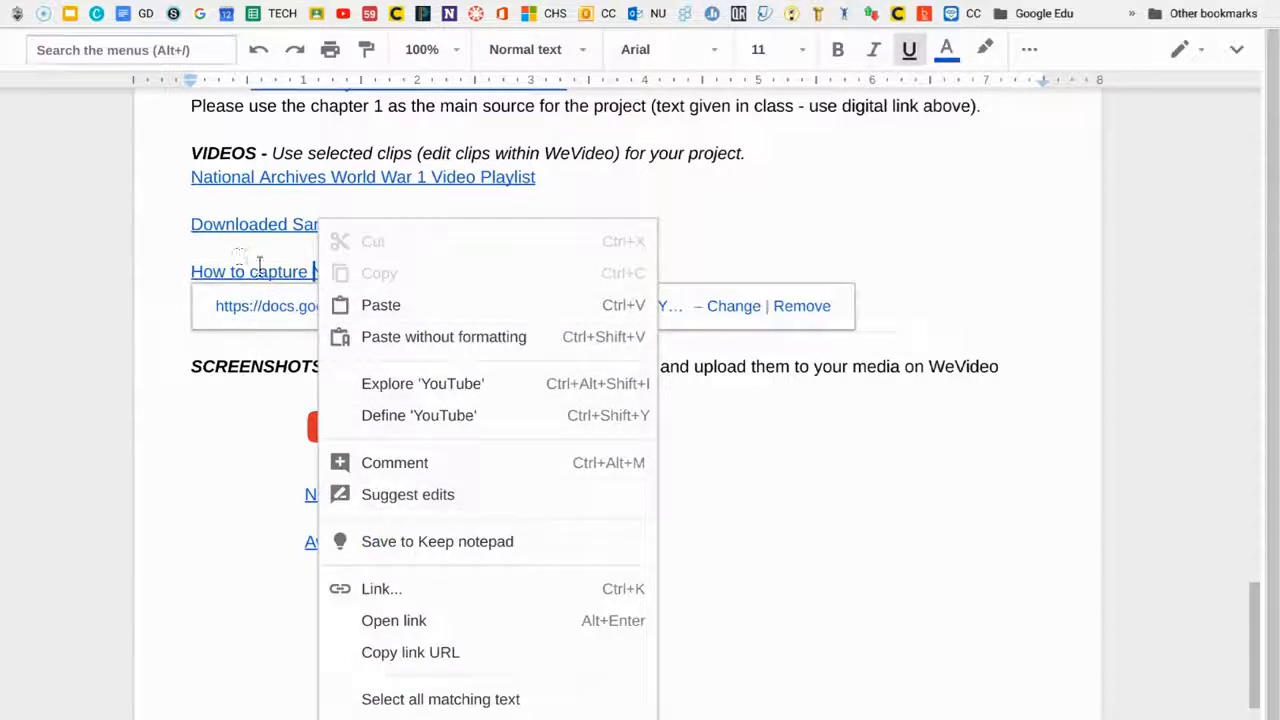
click(266, 268)
right_click(308, 308)
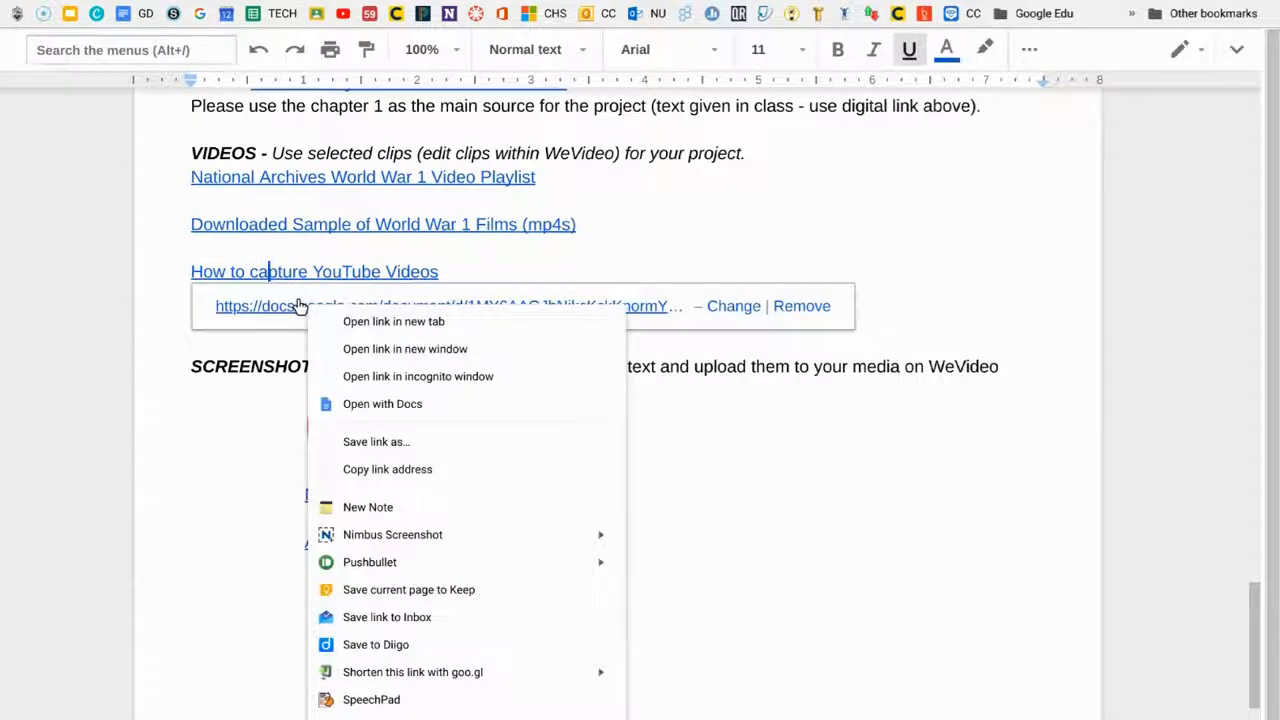
click(351, 320)
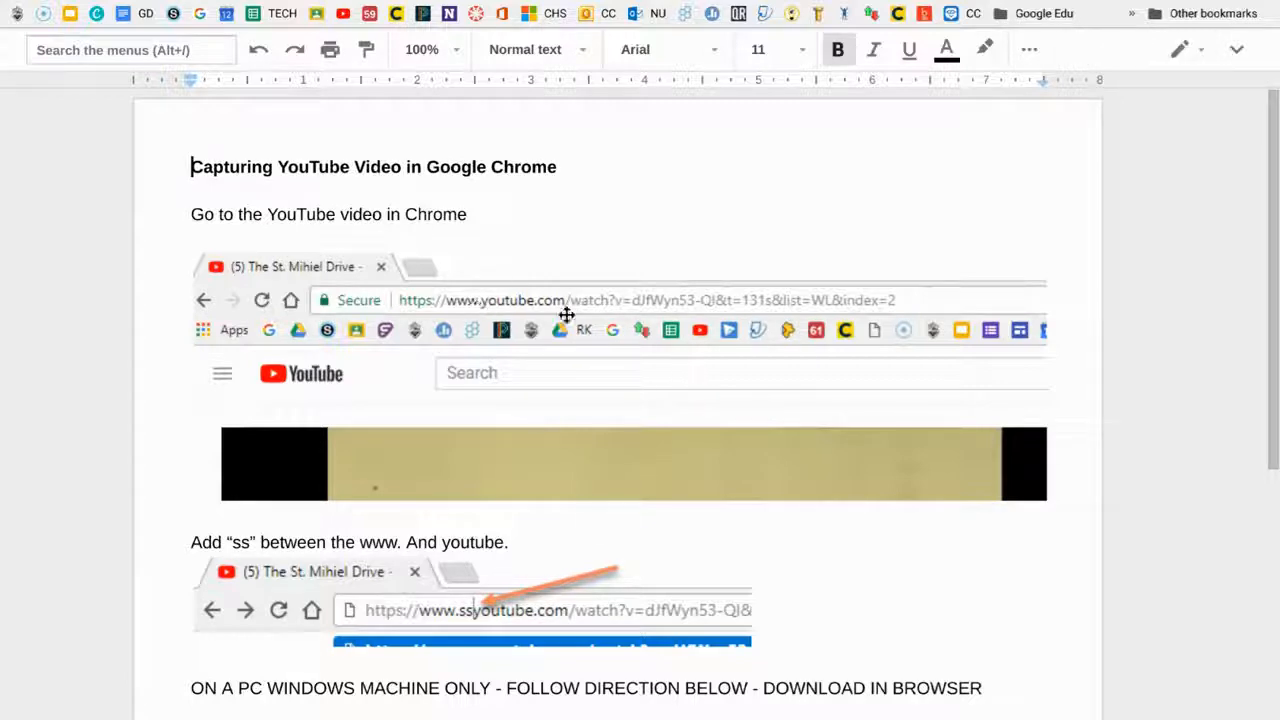
Enlarge the Capturing YouTube Video in Google Chrome document and read through its instructions for adding "ss" to the address and downloading the video.
key(ctrl+plus)
key(ctrl+plus)
key(ctrl+plus)
key(ctrl+plus)
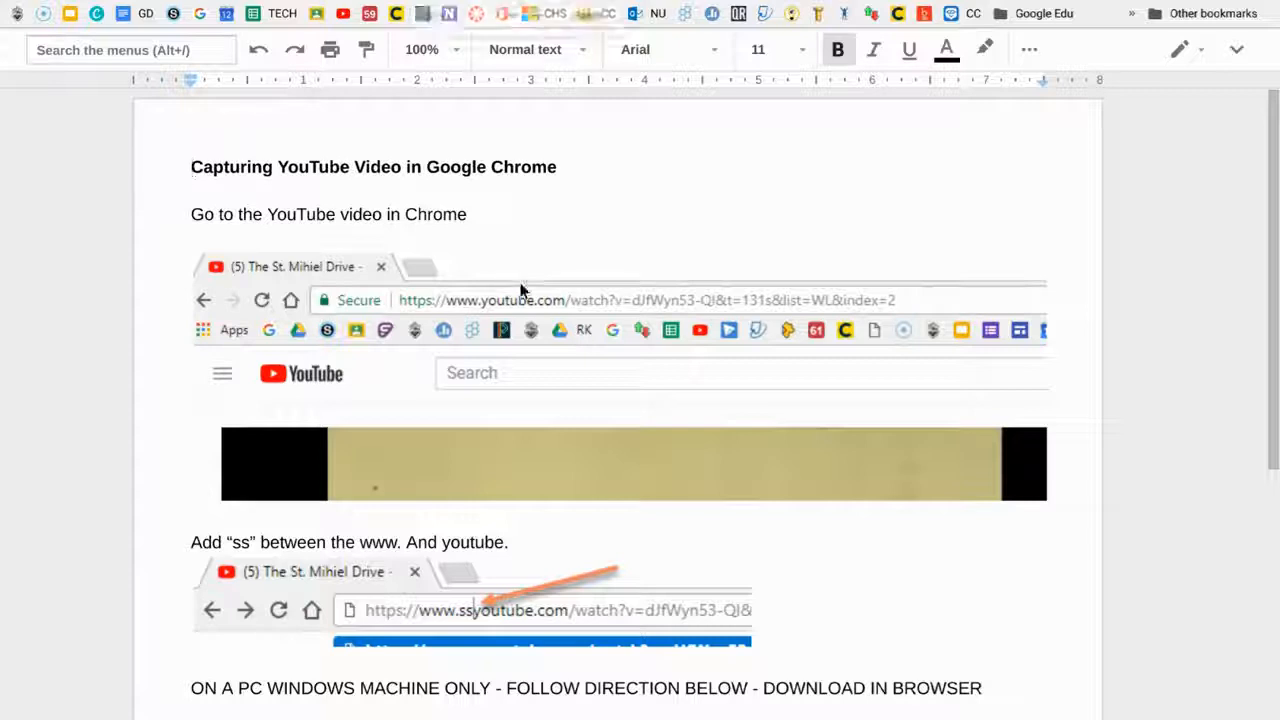
scroll(640, 360, left, 1)
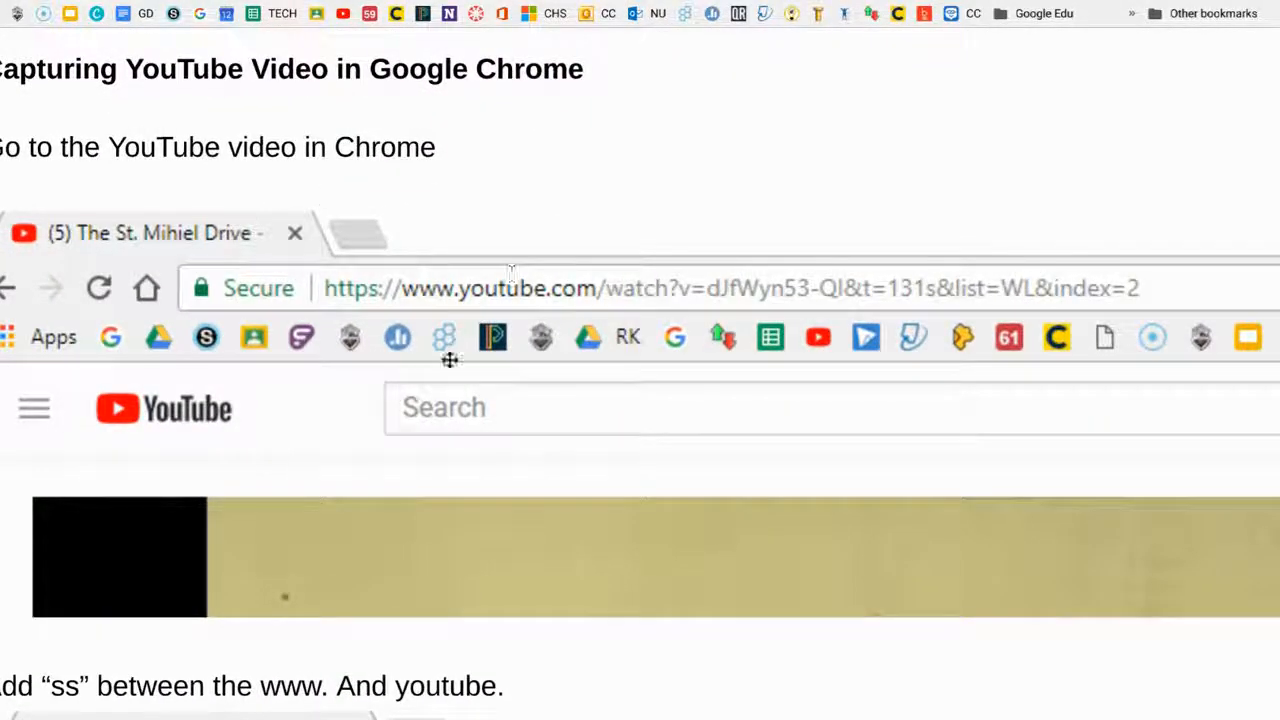
scroll(519, 490, down, 3)
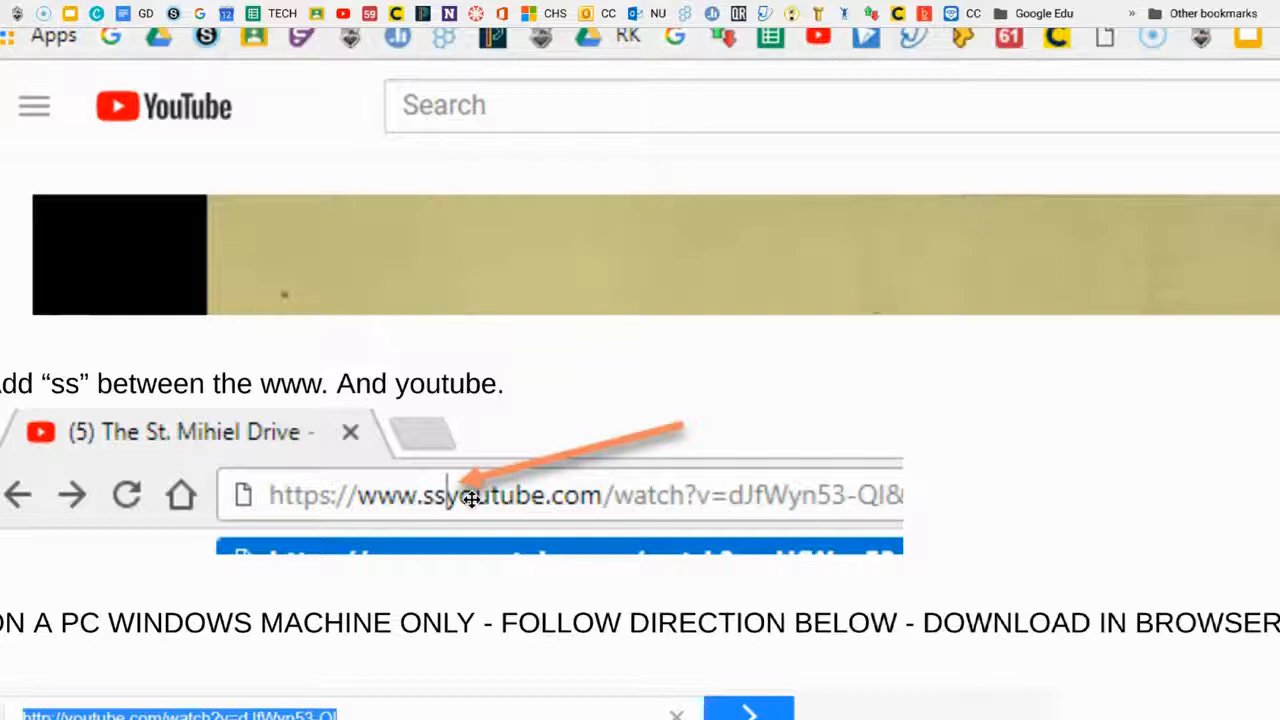
scroll(471, 498, down, 1)
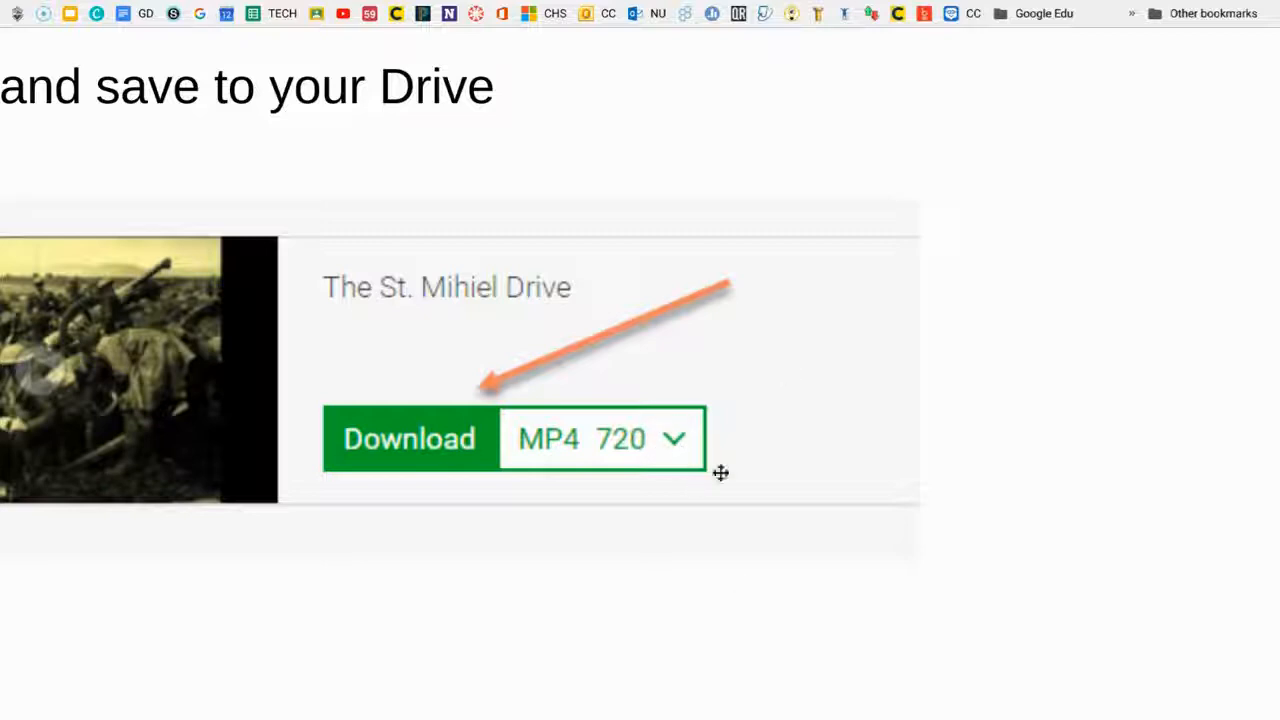
scroll(794, 487, up, 3)
scroll(794, 487, down, 3)
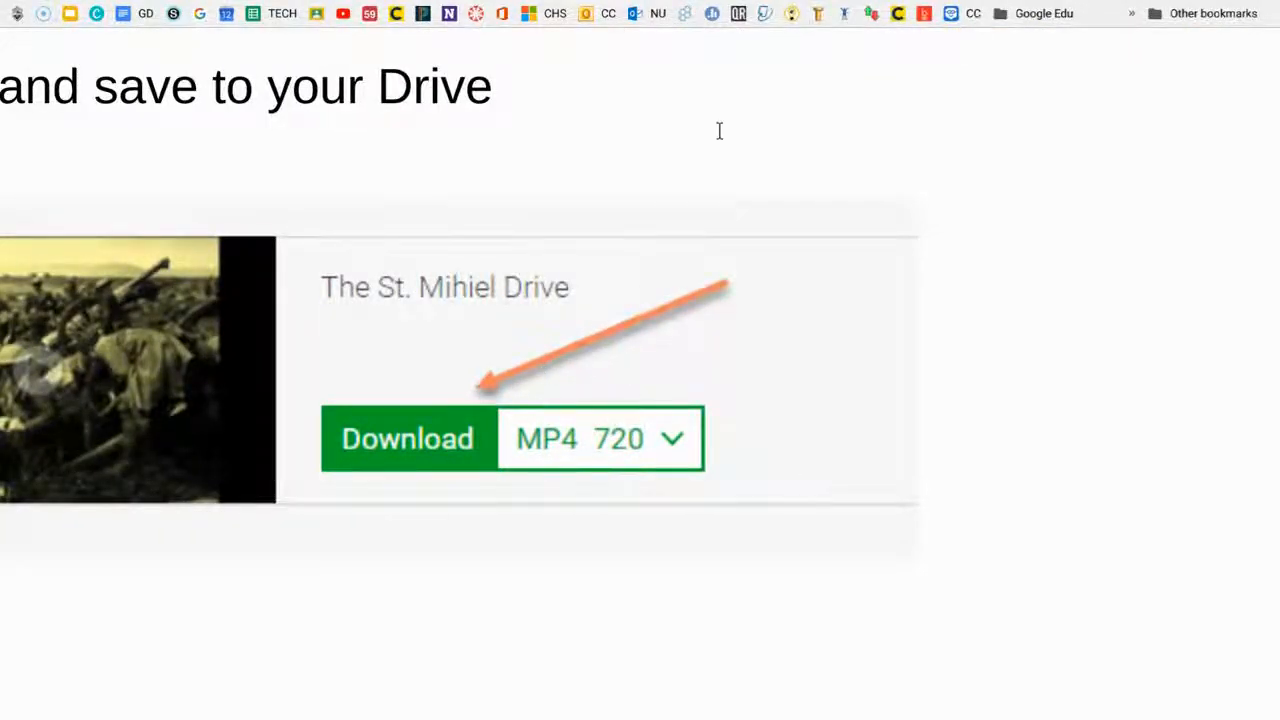
scroll(717, 129, up, 4)
scroll(719, 131, right, 1)
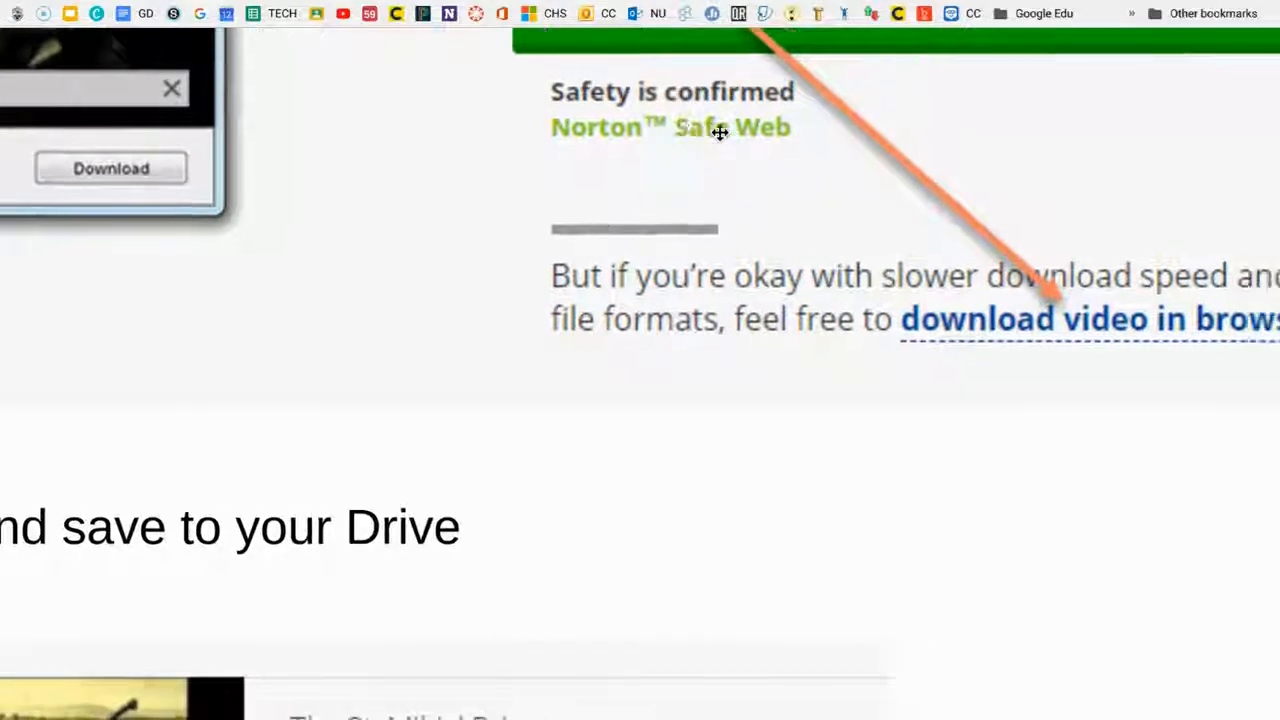
scroll(719, 131, down, 4)
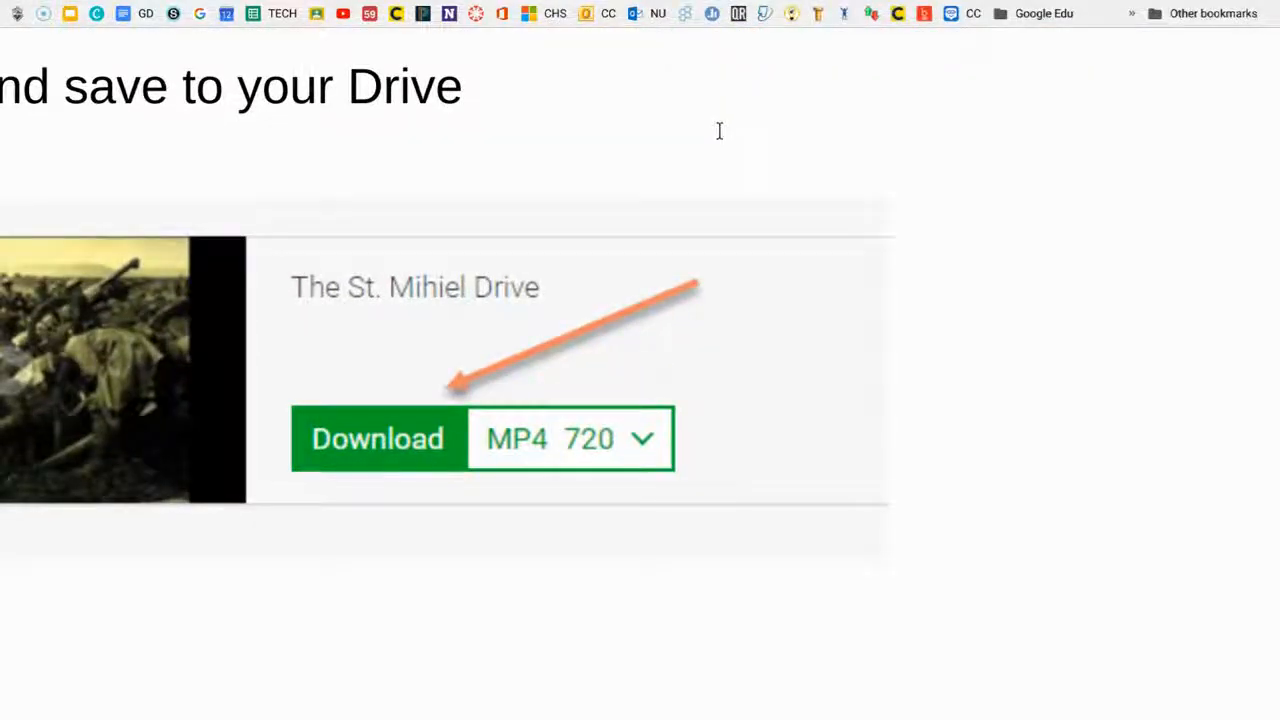